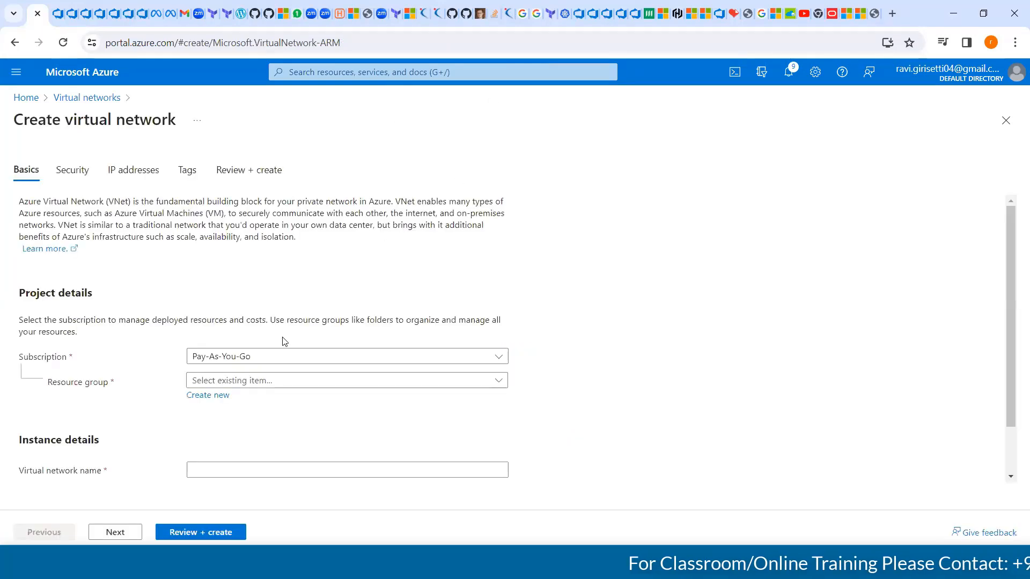
Step: Create a new resource group named abrpl-nonprod-dev and select it for the virtual network
click(240, 380)
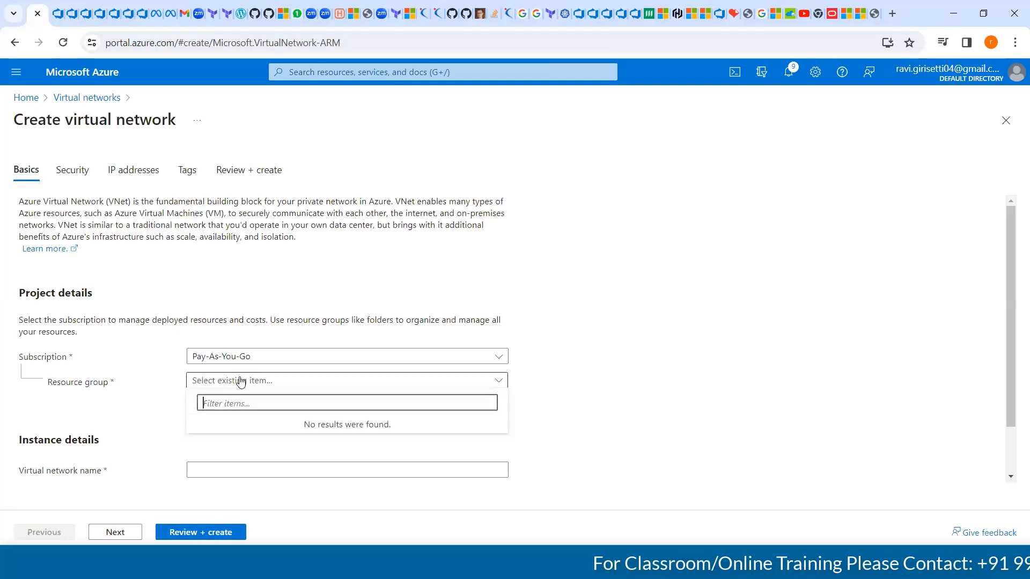
key(Escape)
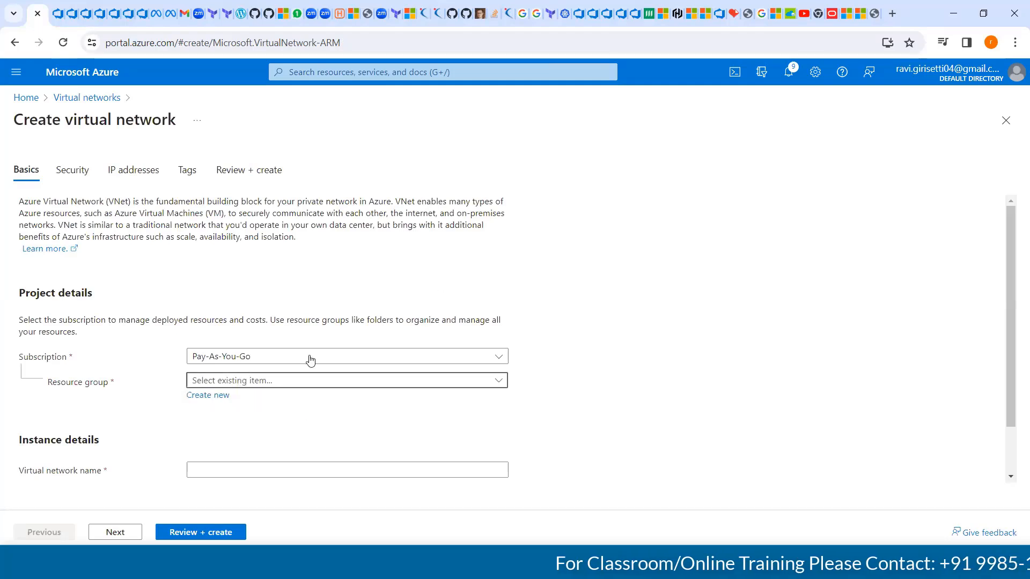
click(215, 402)
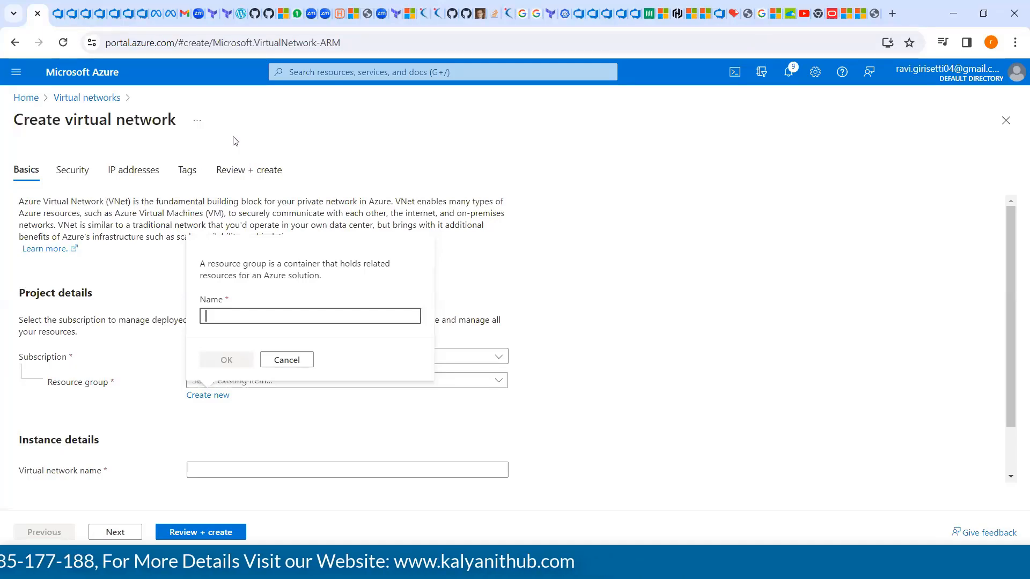
text(abrpl-)
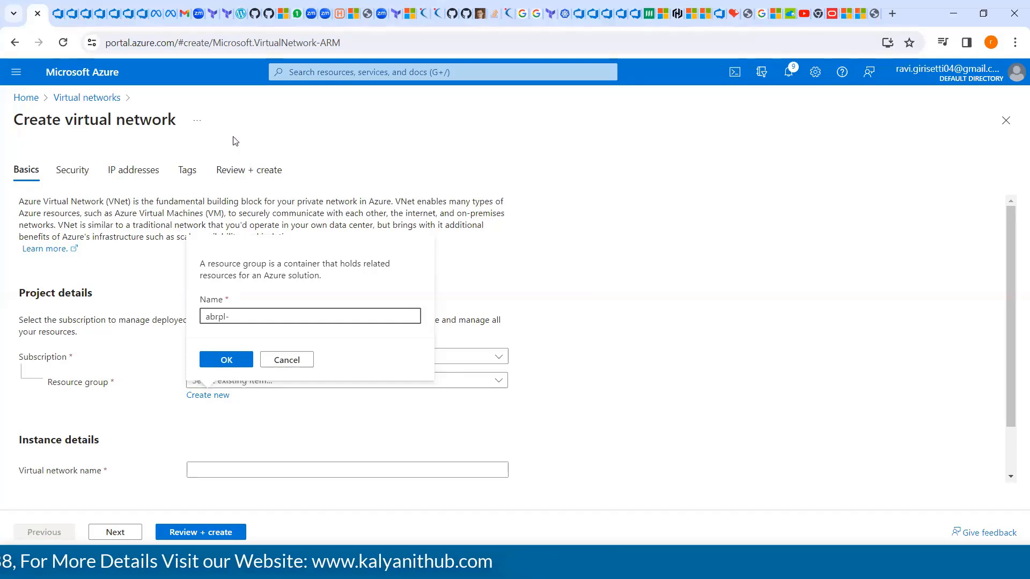
text(no)
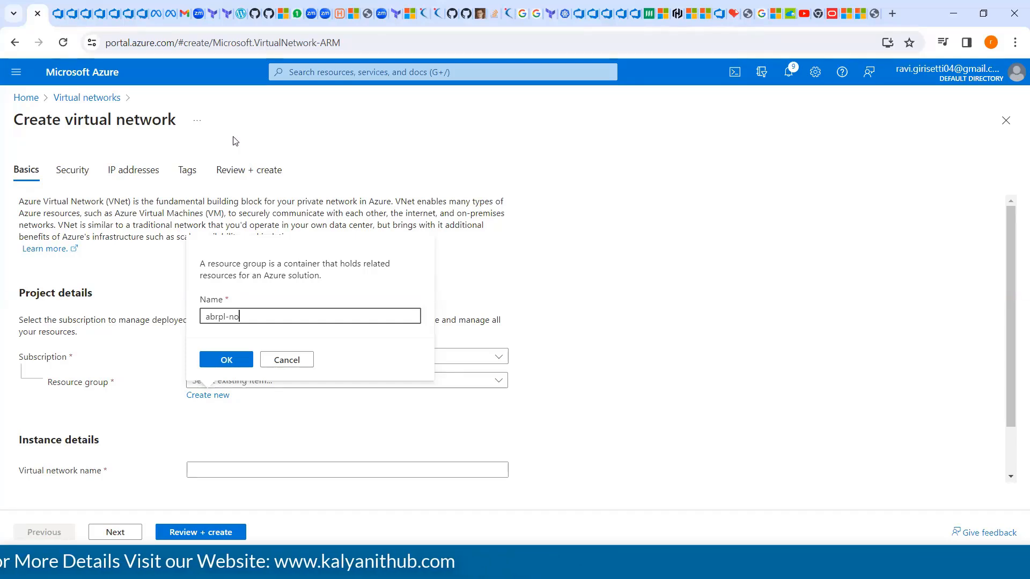
text(nprod-dev)
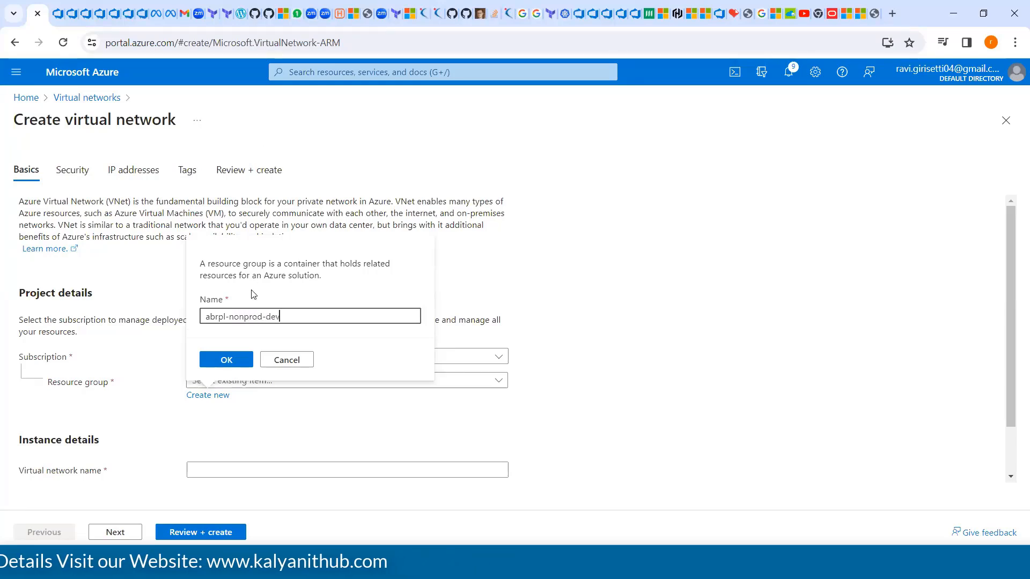
click(239, 364)
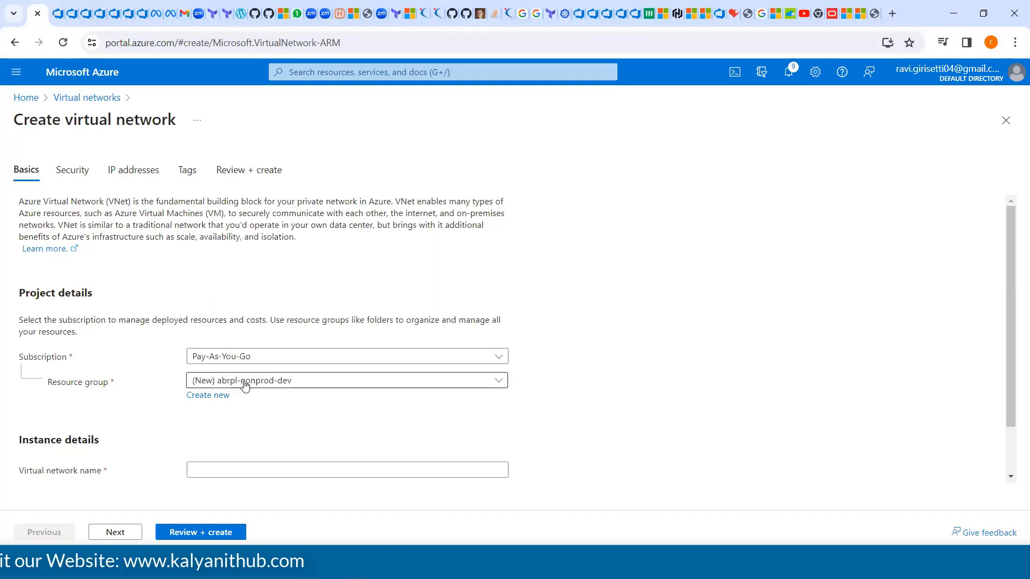
click(283, 381)
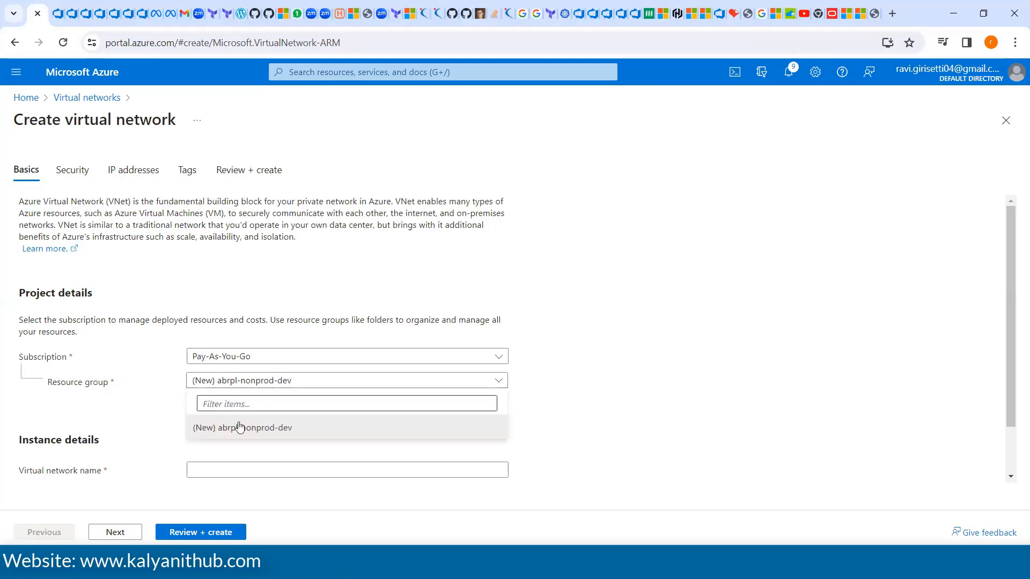
click(237, 427)
Step: Create a new resource group named cocacola-eus-nonprod-dev for the virtual network
click(225, 400)
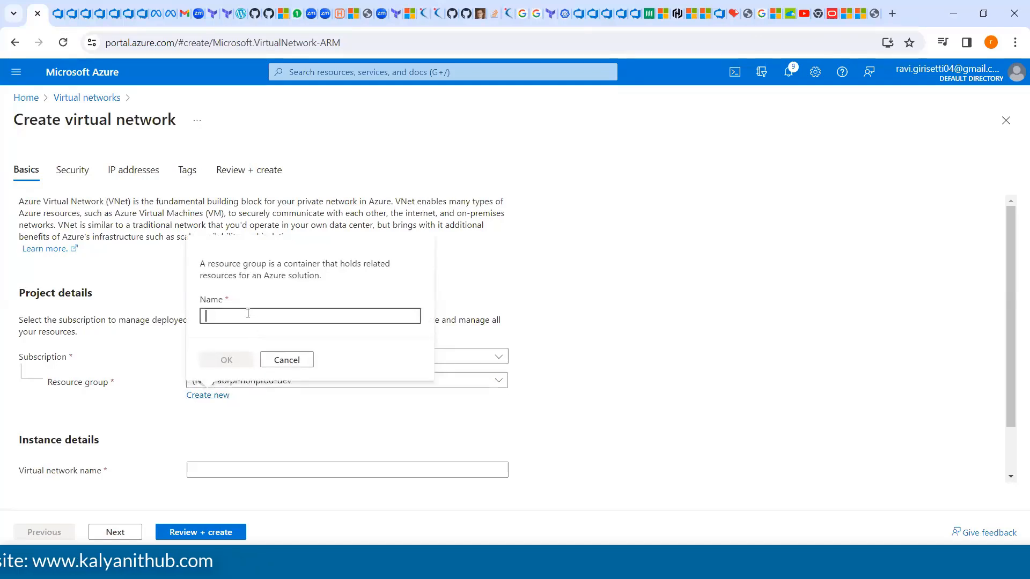
text(co)
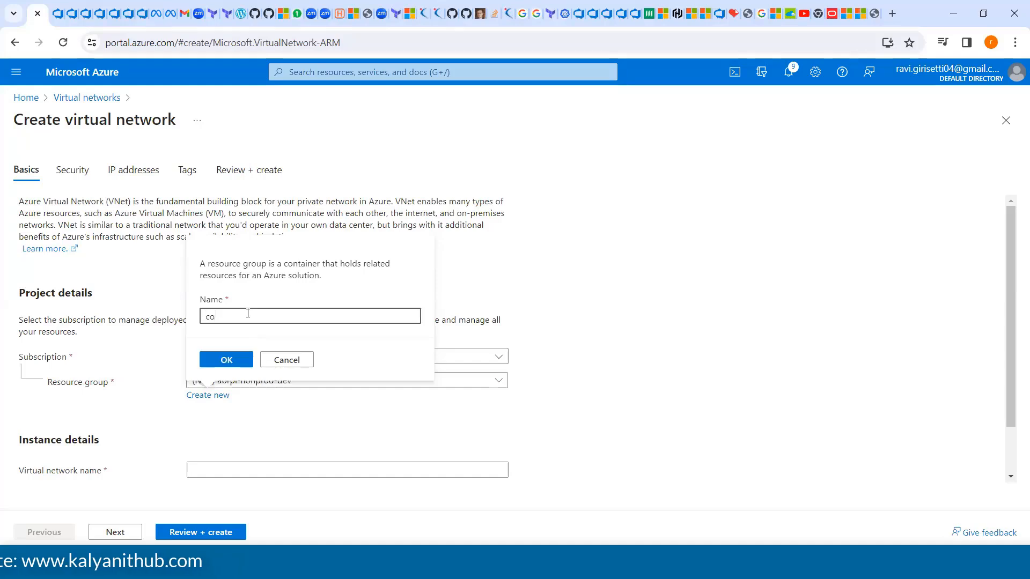
text(cacola)
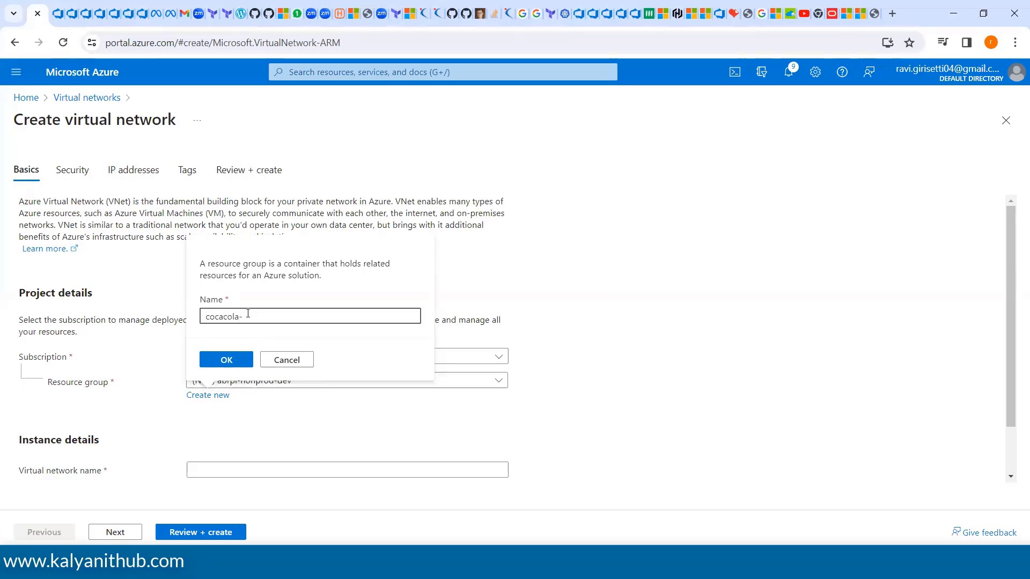
text(-eu)
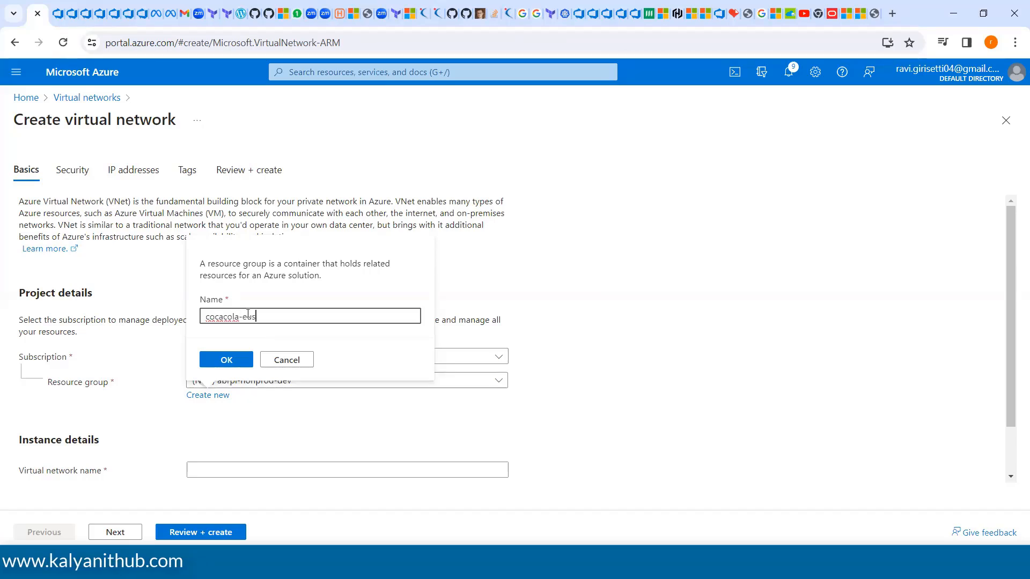
text(s)
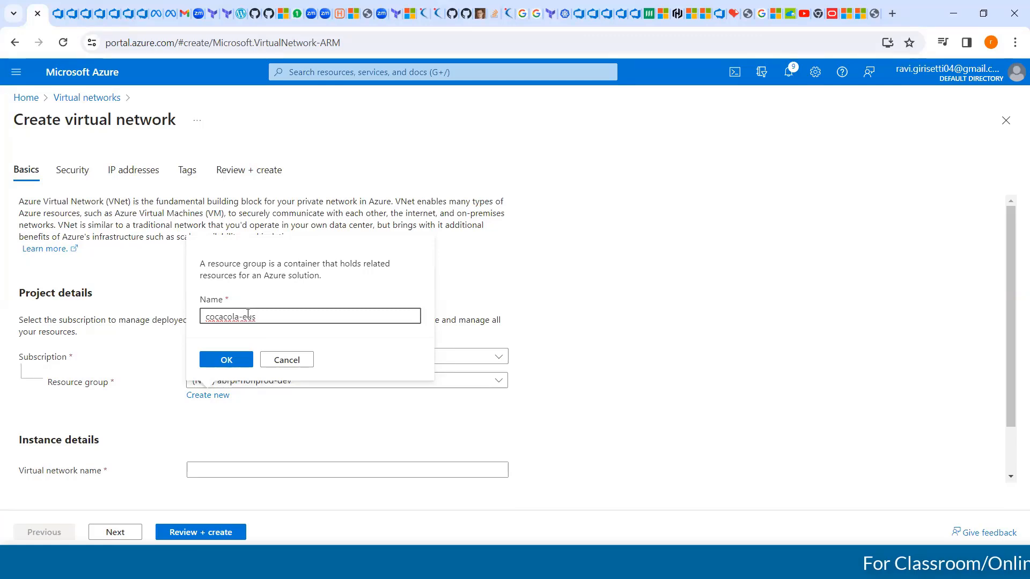
text(-)
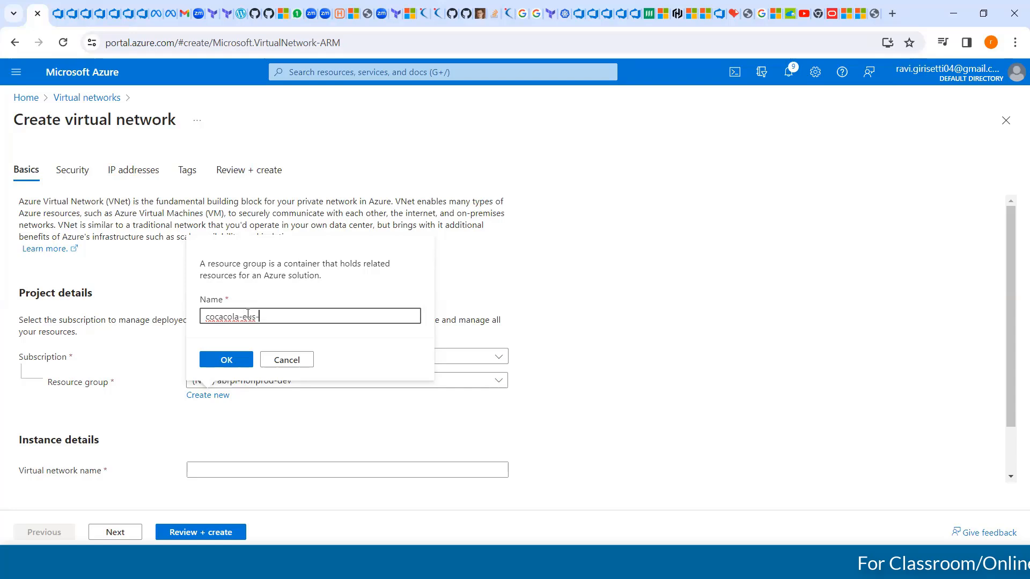
double_click(251, 316)
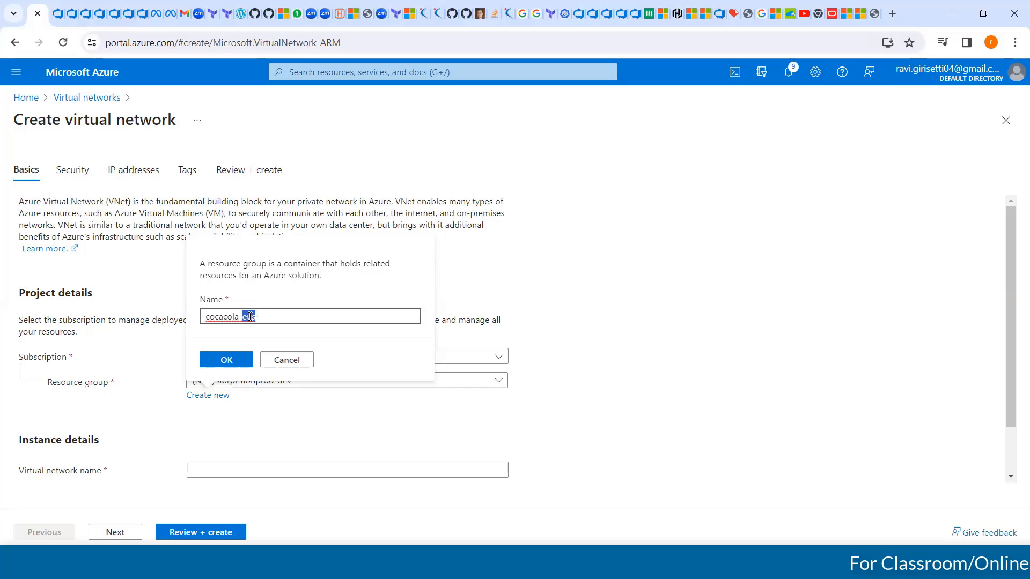
double_click(235, 316)
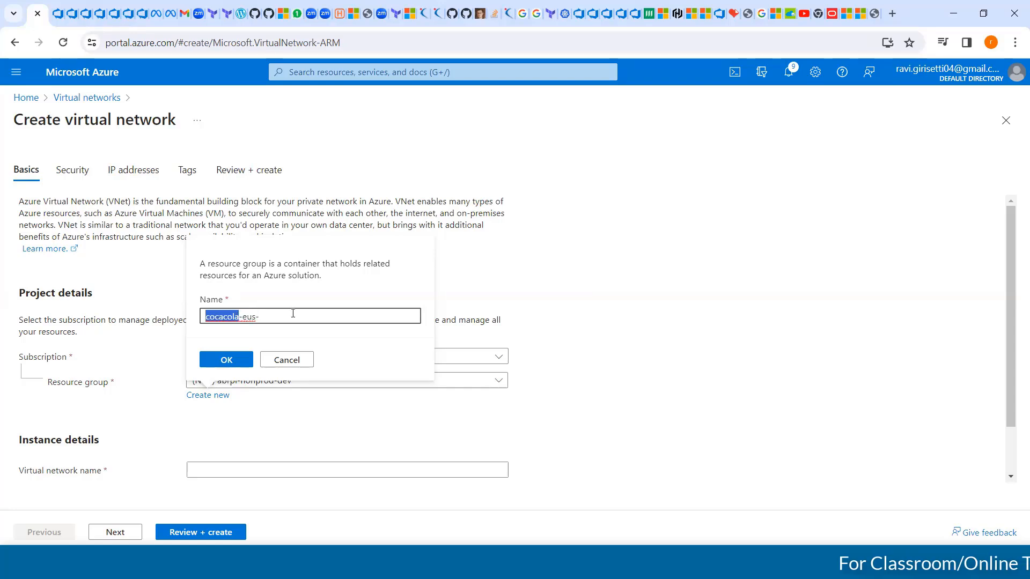
click(292, 314)
text(n)
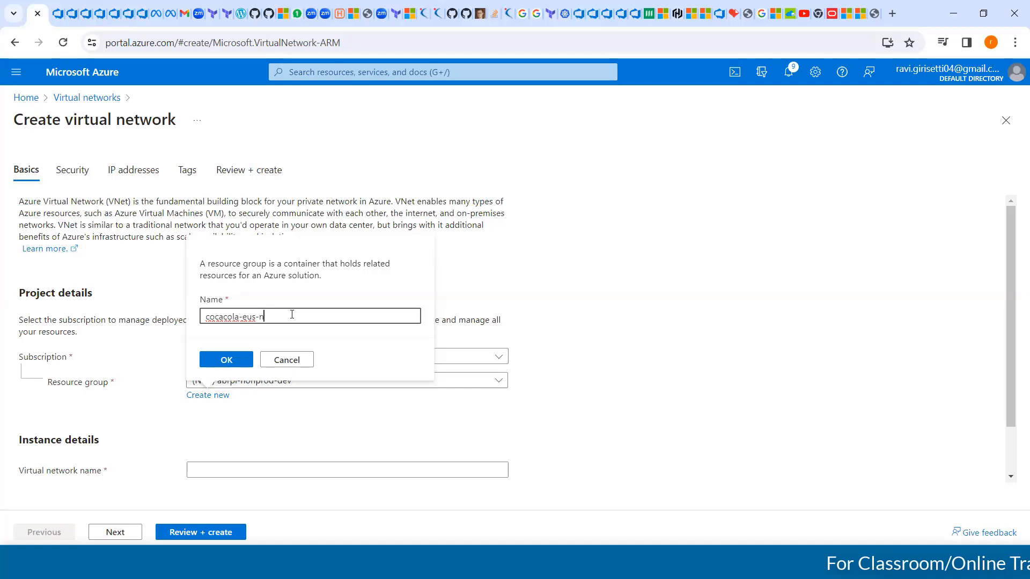
text(onprod-dev)
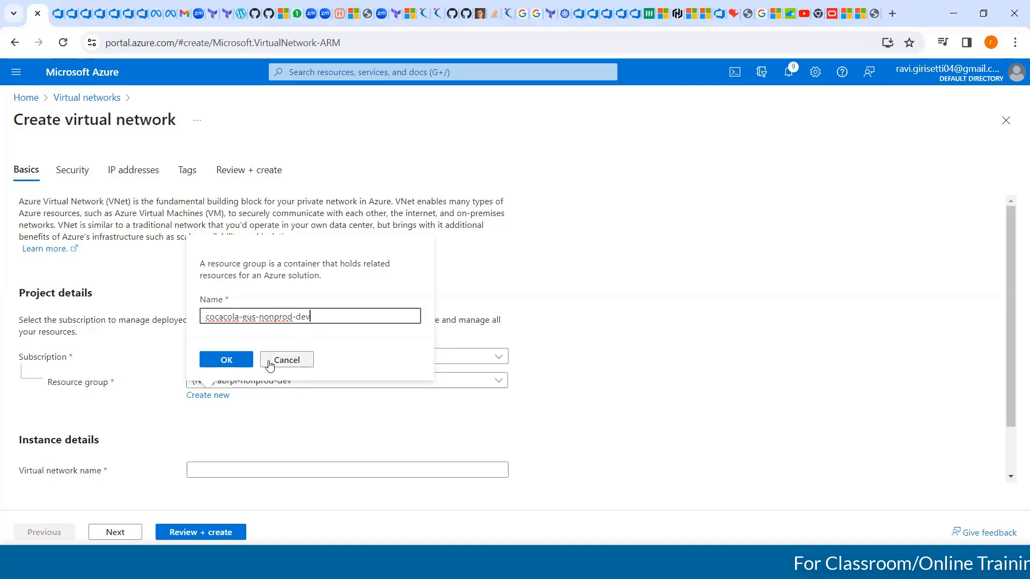
click(226, 359)
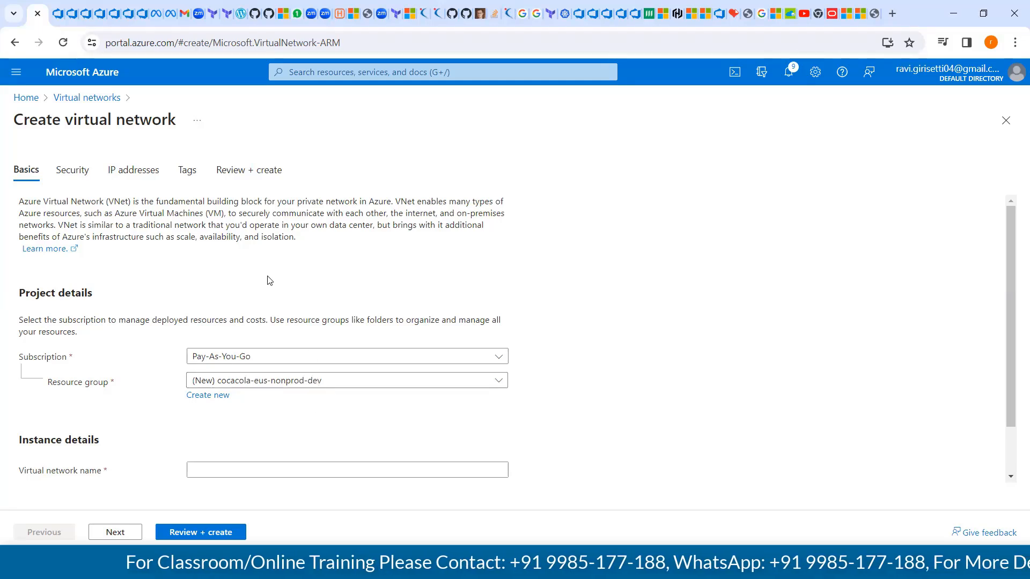
Step: Set the virtual network's region to (US) East US
scroll(269, 280, down, 1)
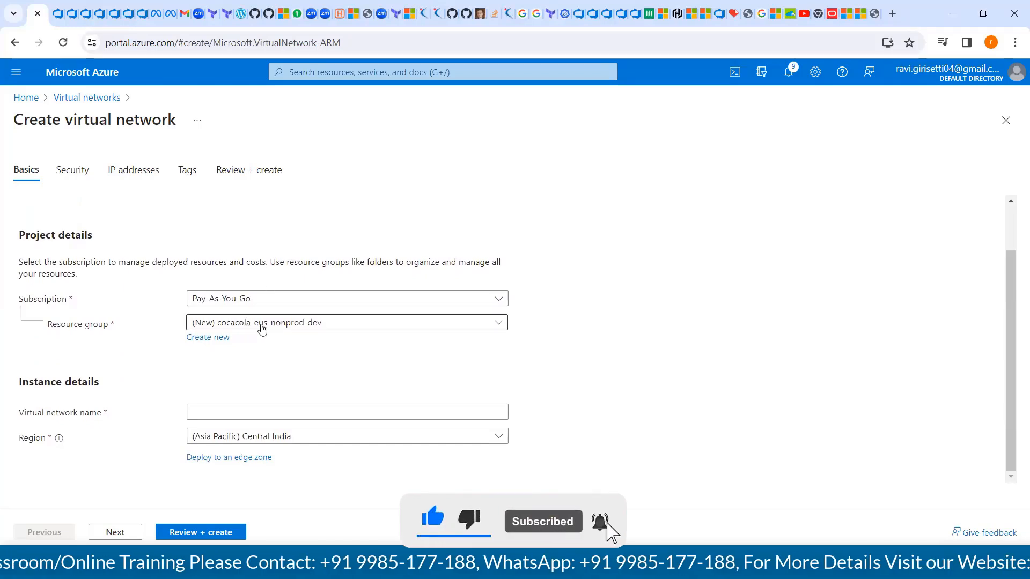
click(253, 438)
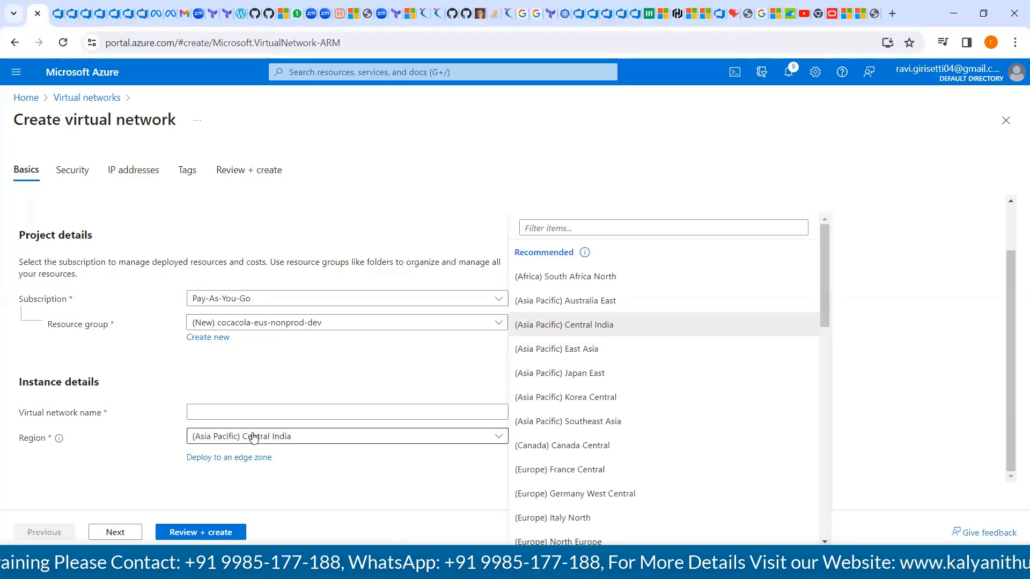
click(254, 438)
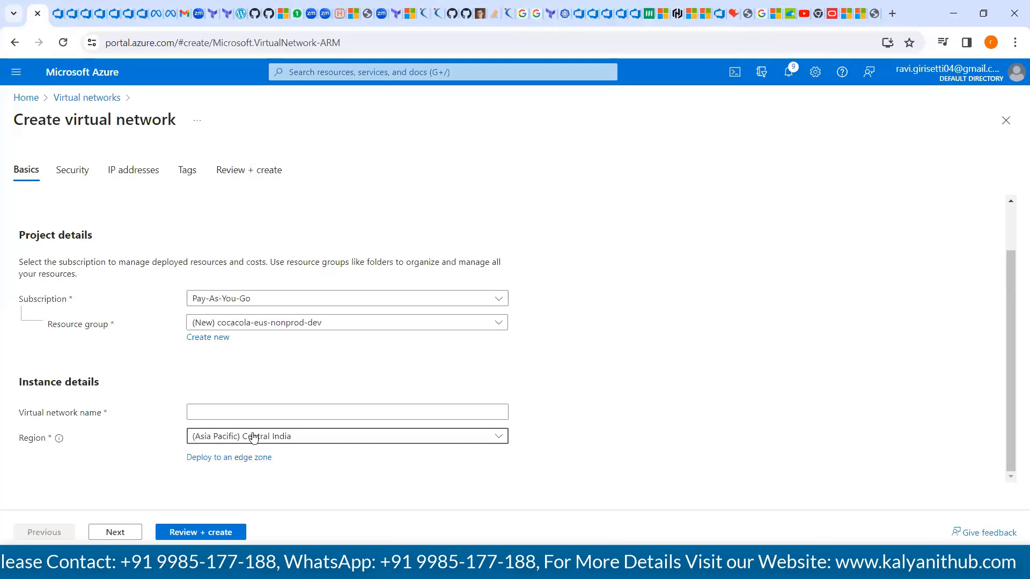
click(254, 438)
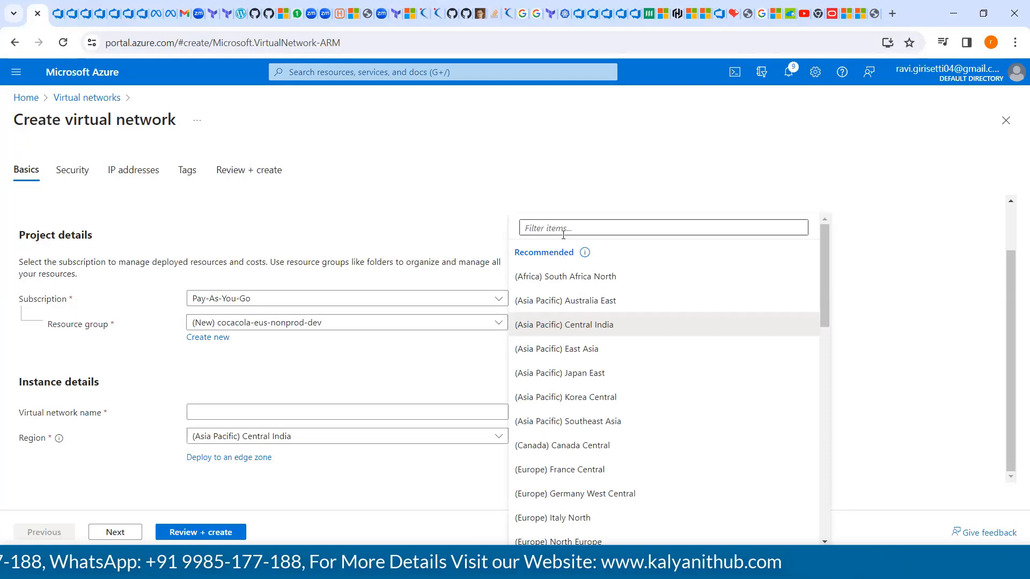
scroll(677, 352, down, 1)
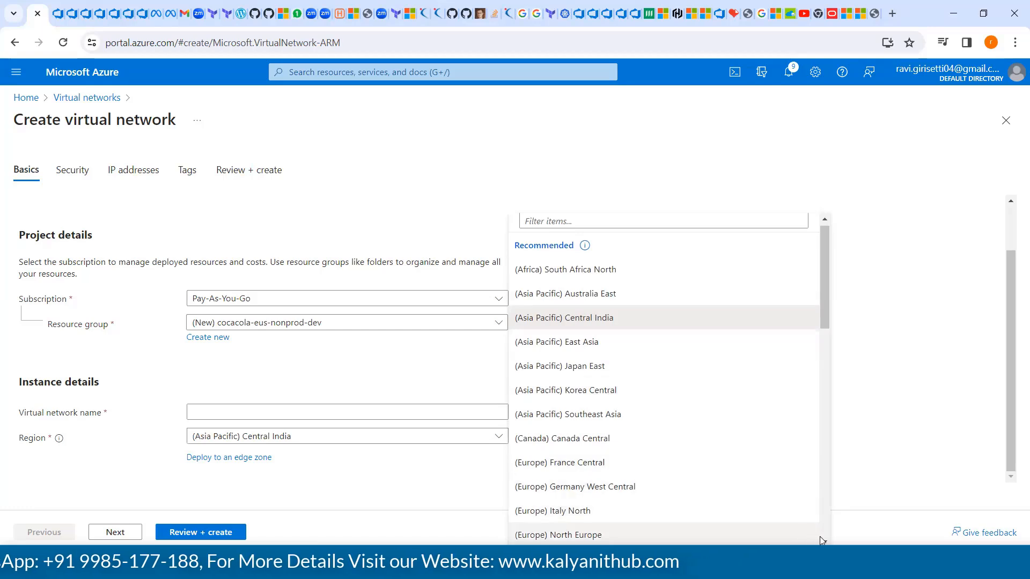
drag(823, 541, 823, 542)
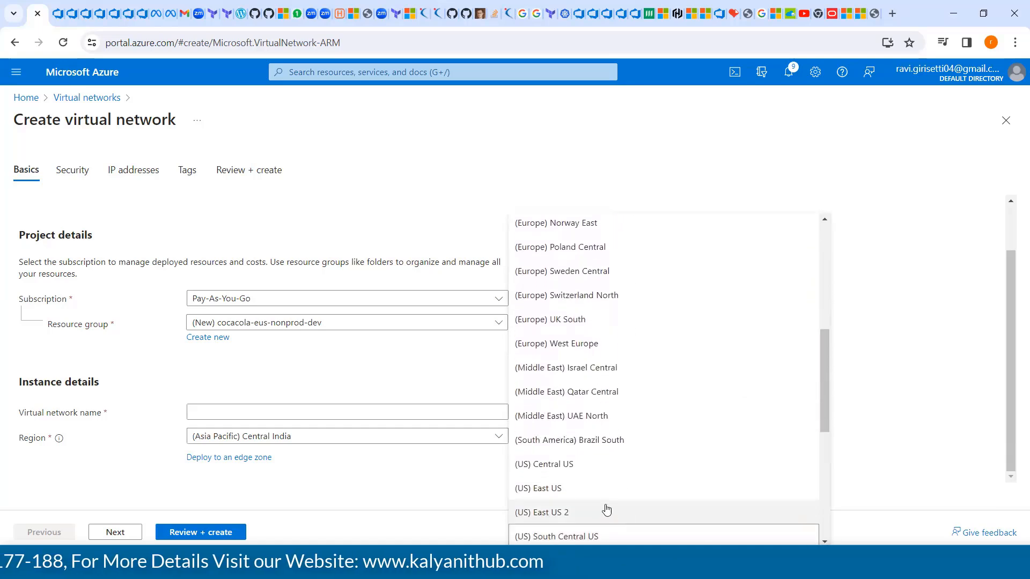
click(570, 492)
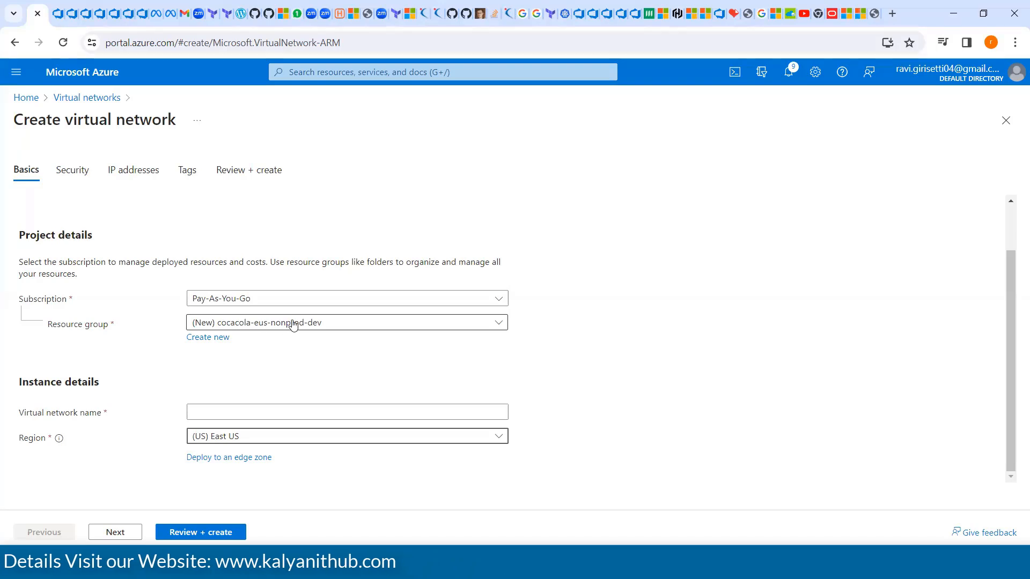
Step: Name the virtual network cocacola-eus-nonprod-dev-vnet and proceed to the IP address settings with the default security options
click(207, 416)
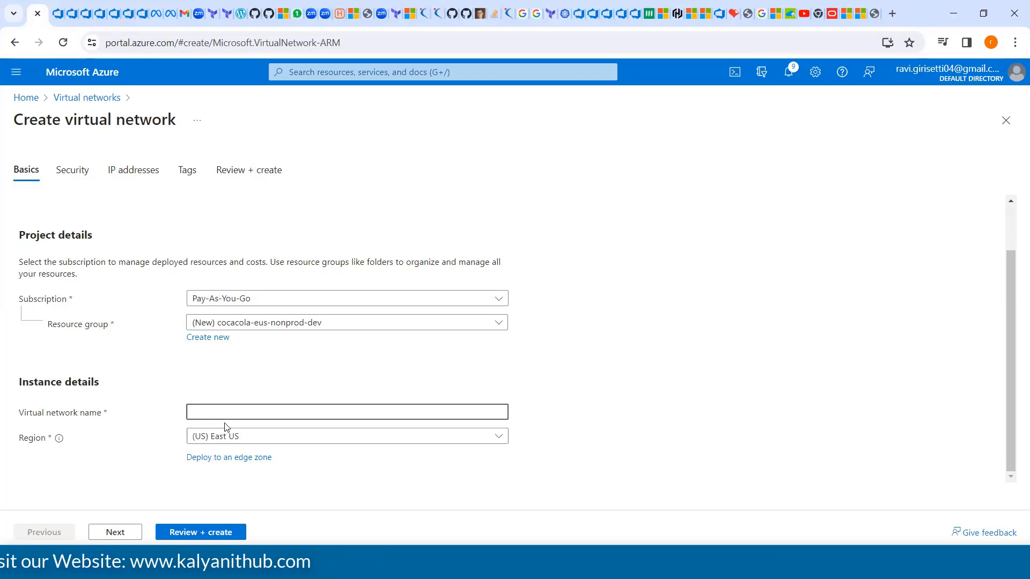
text(cocacola-)
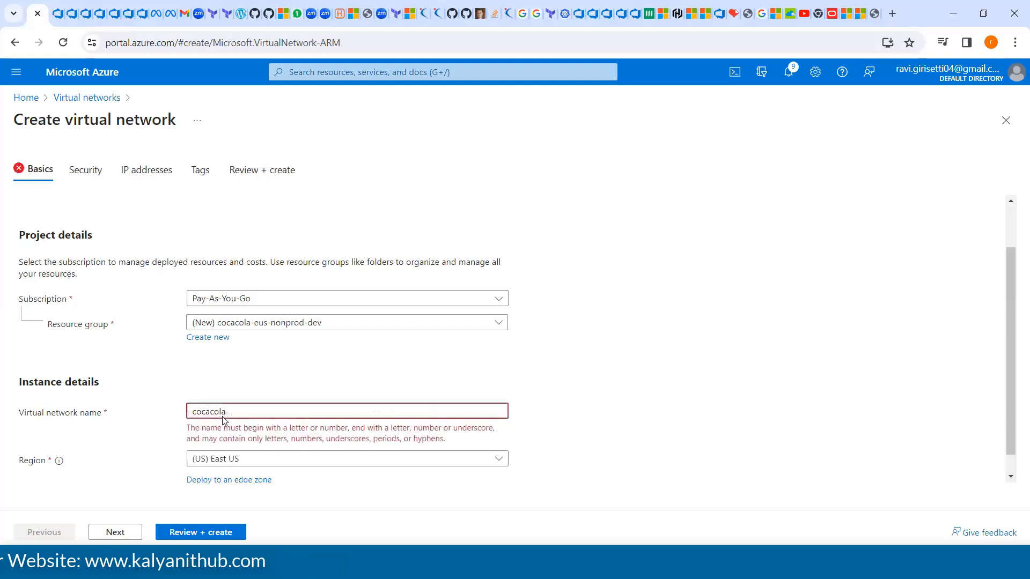
text(e)
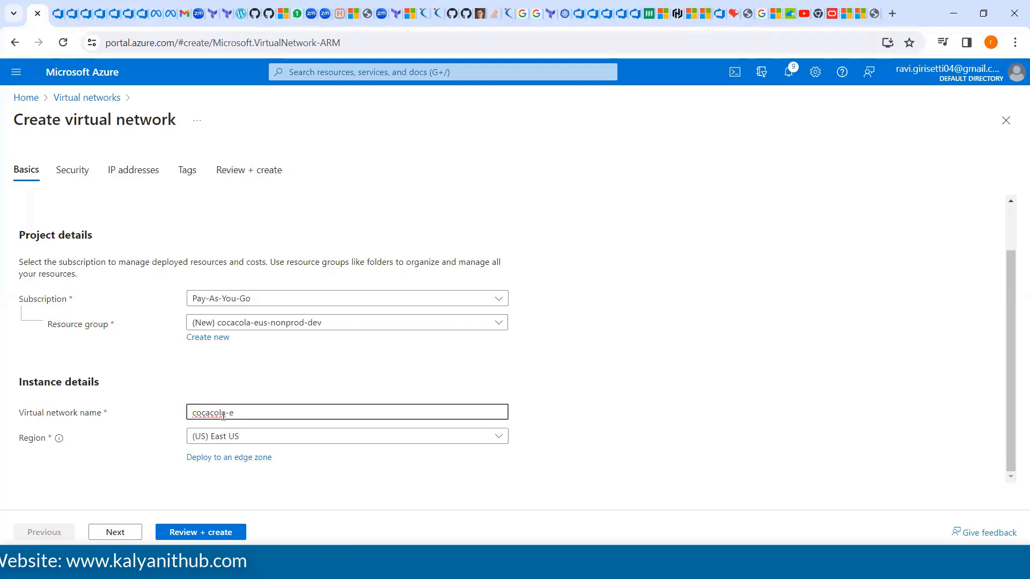
text(us-)
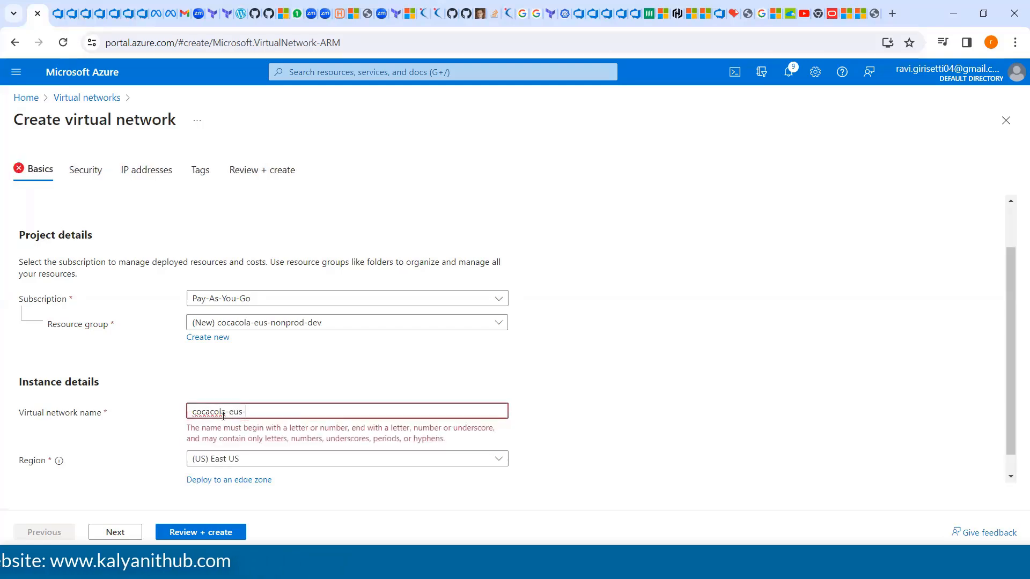
text(nonprod-dev-)
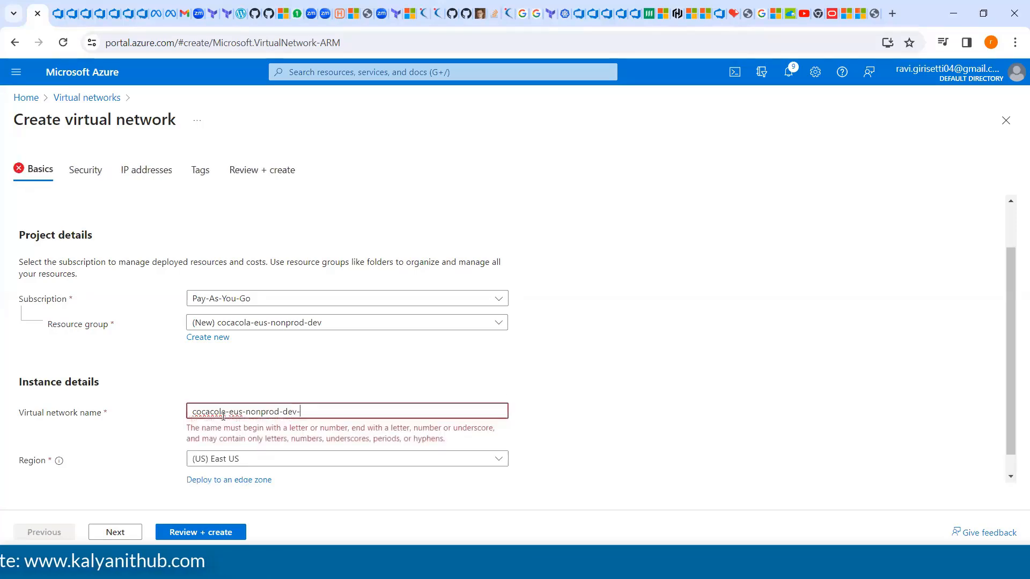
text(vnet)
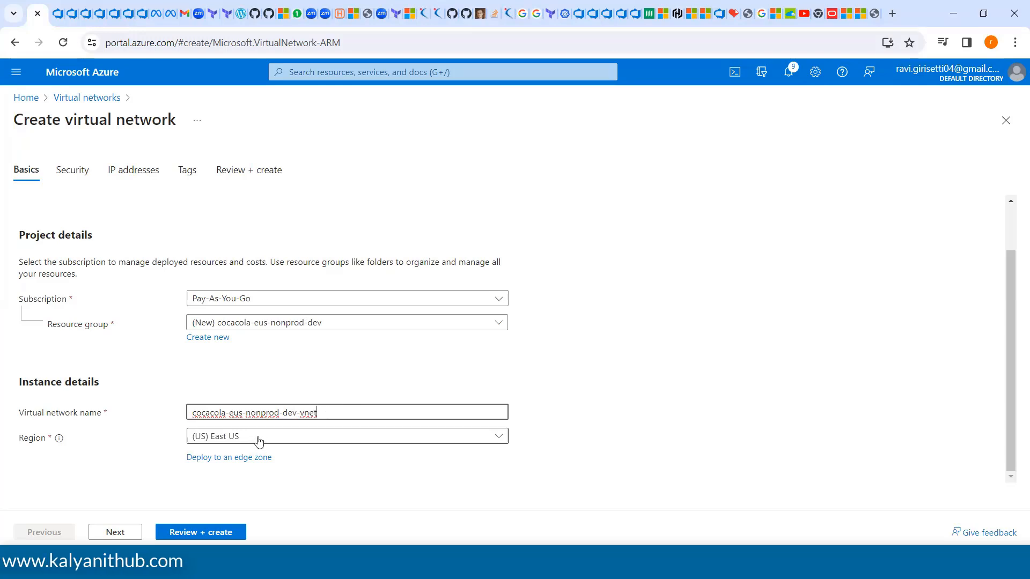
click(548, 342)
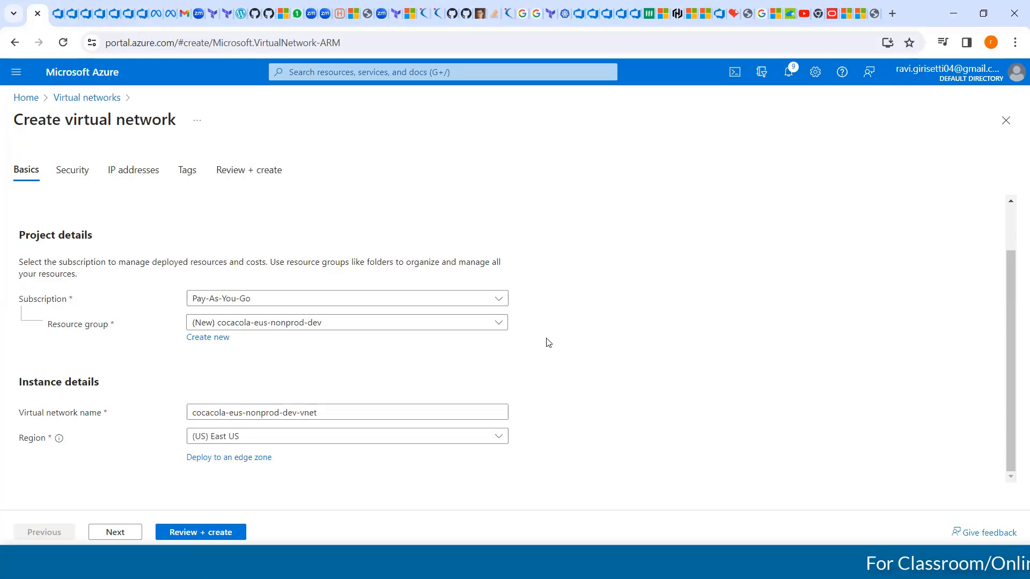
click(136, 533)
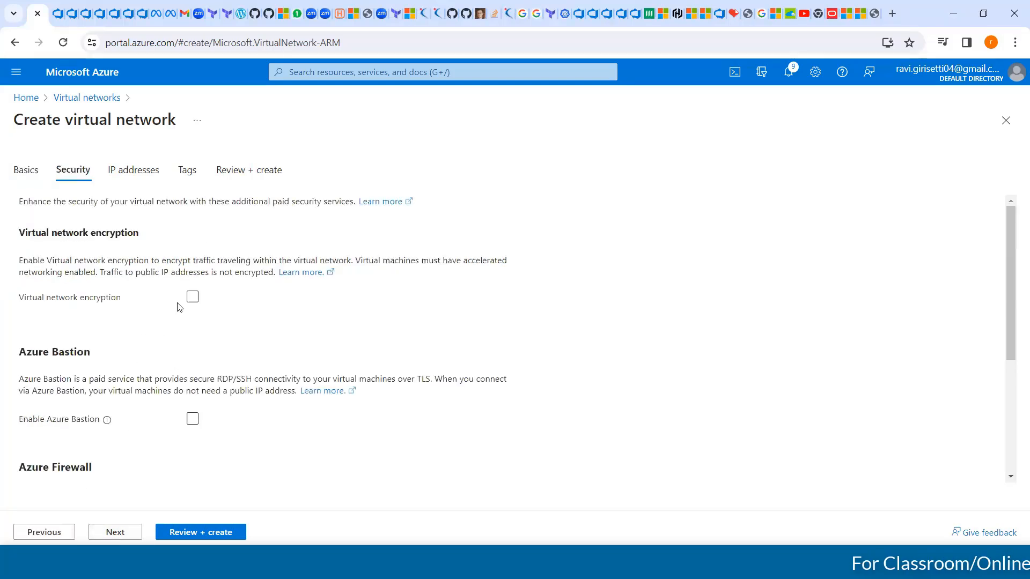
click(115, 534)
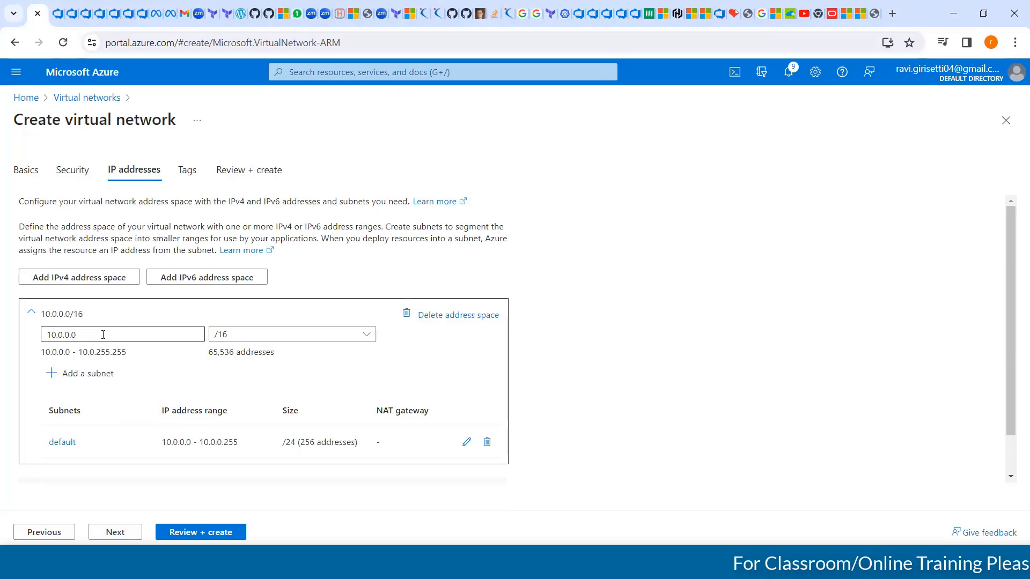
Step: Set the starting address of the virtual network's IPv4 address space to 240.12.0.0
click(148, 328)
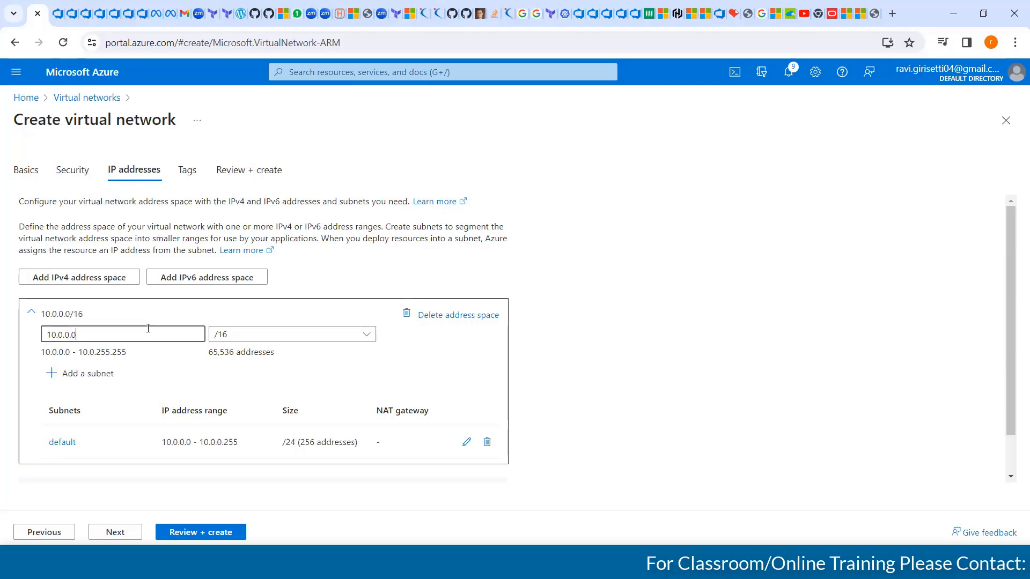
key(BackSpace)
key(BackSpace)
key(BackSpace)
key(BackSpace)
key(BackSpace)
key(BackSpace)
key(BackSpace)
key(BackSpace)
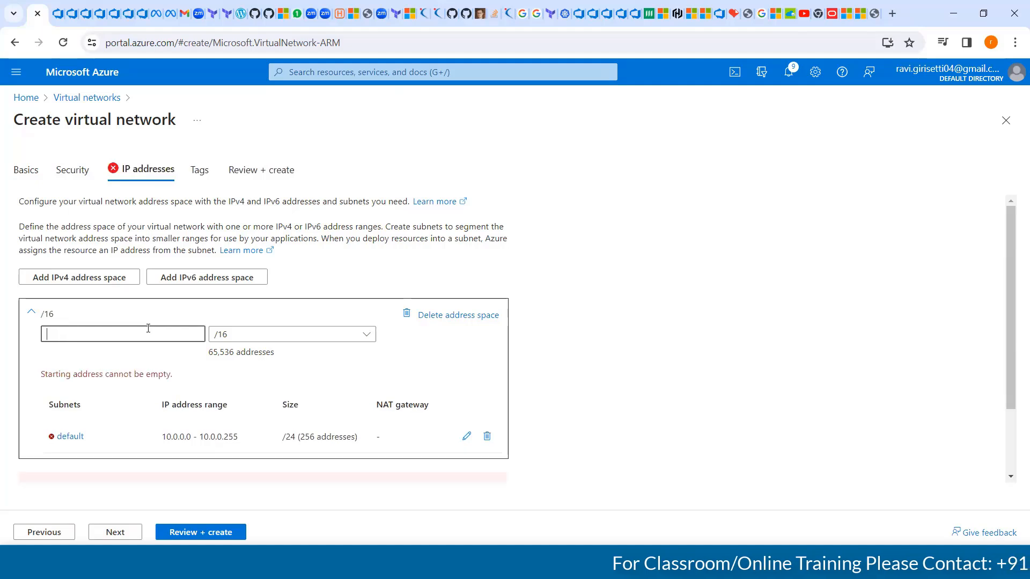
text(240)
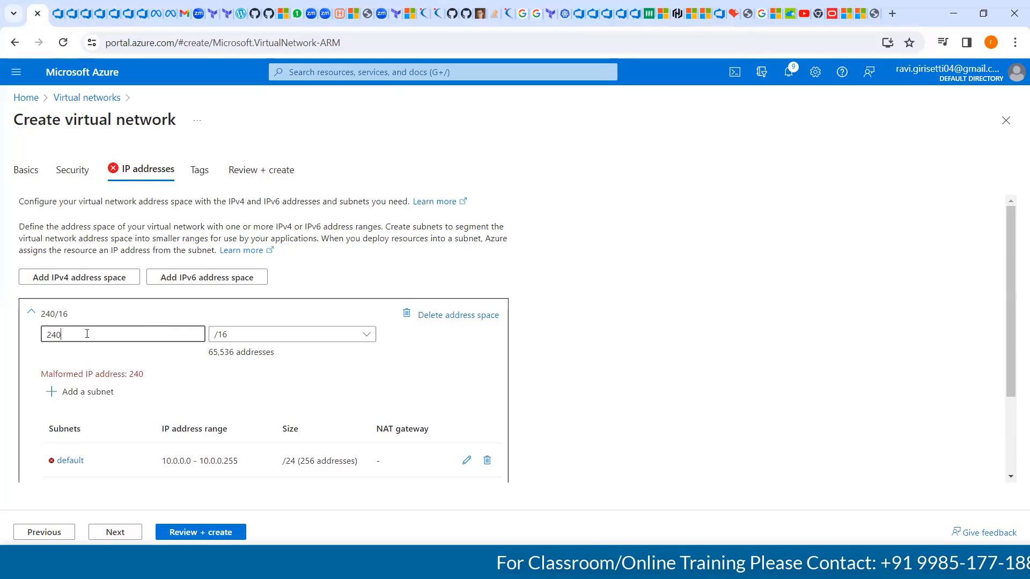
text(.1)
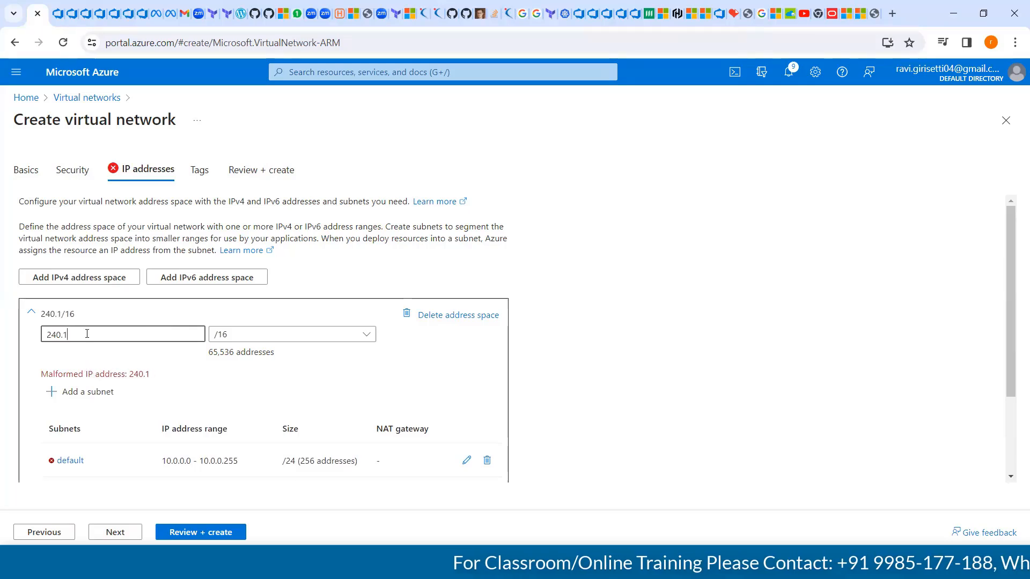
text(2.0.0)
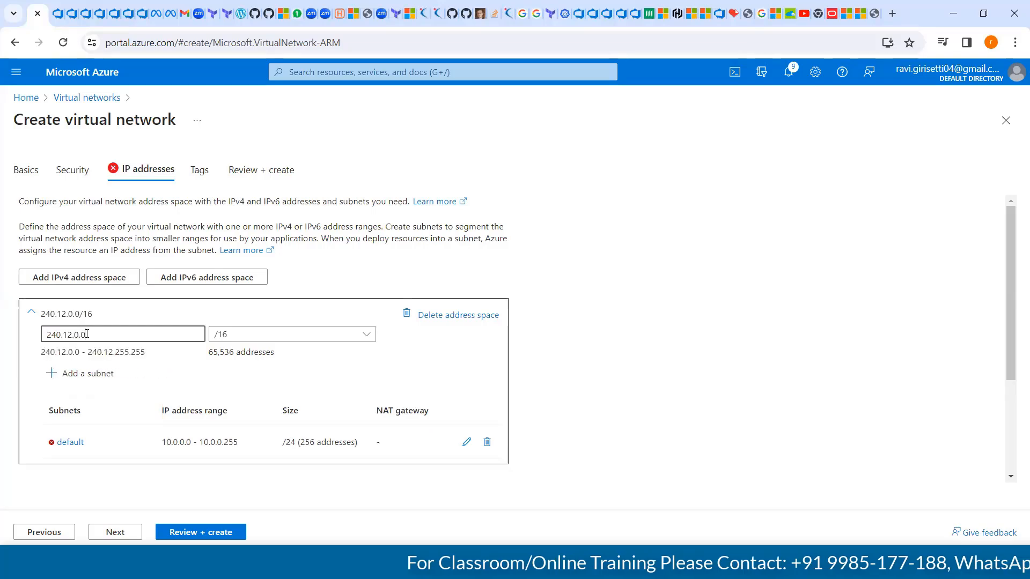
Step: Set the prefix size of the 240.12.0.0 address space to /5
click(239, 336)
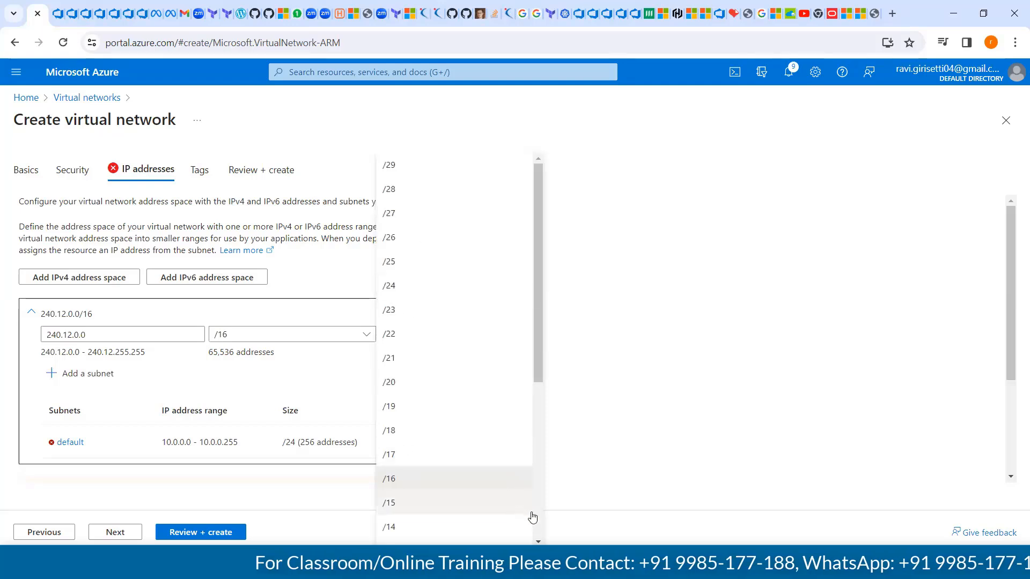
scroll(539, 518, down, 5)
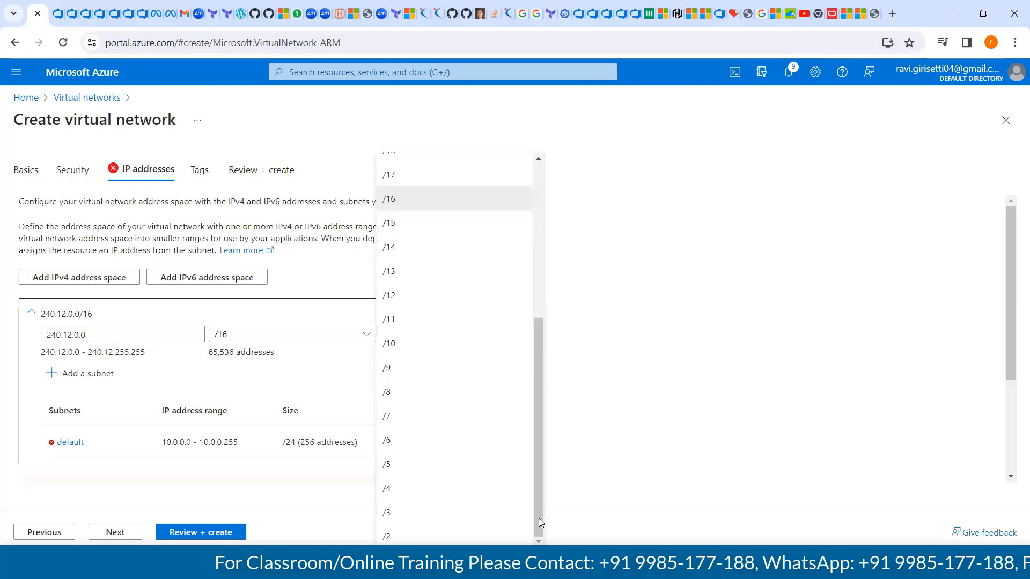
click(410, 470)
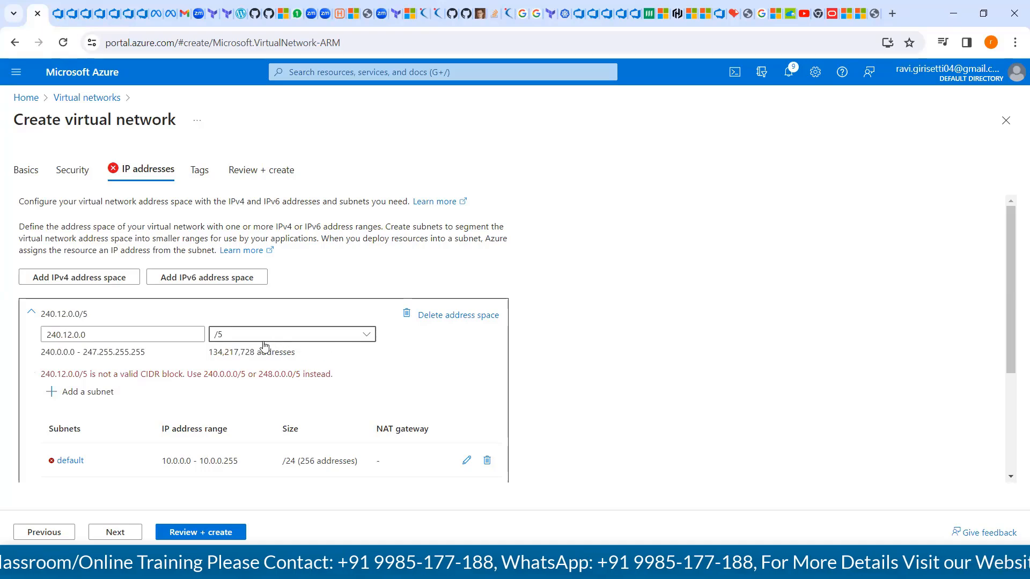
Step: Replace the starting address of the IPv4 address space with 192.168.1.0
double_click(108, 335)
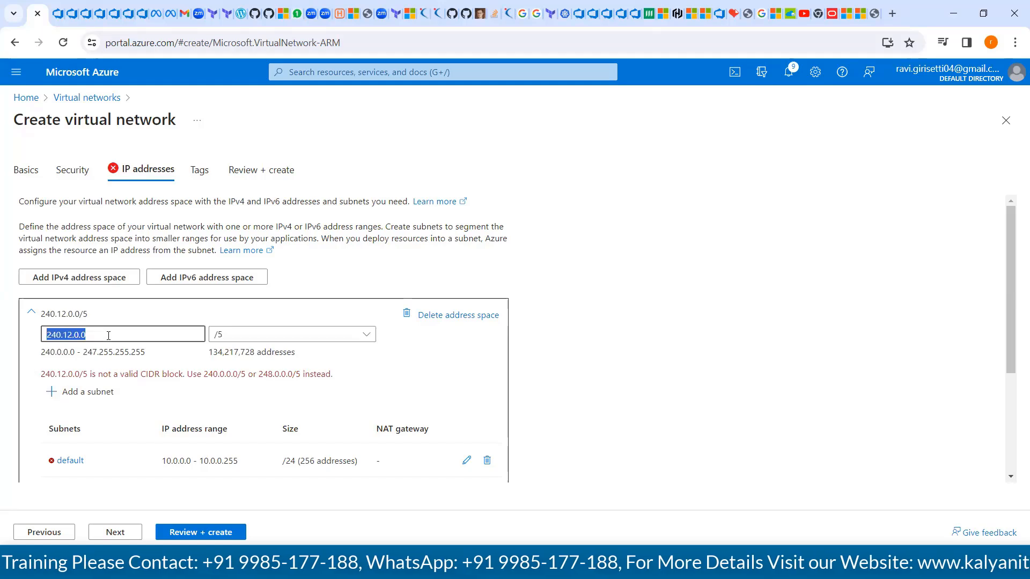
text(192.)
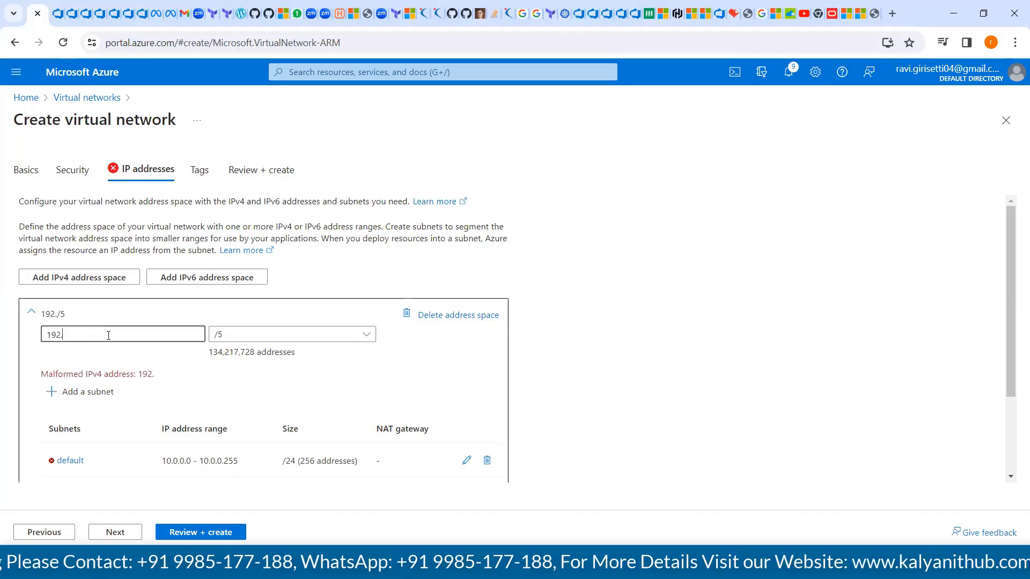
text(16)
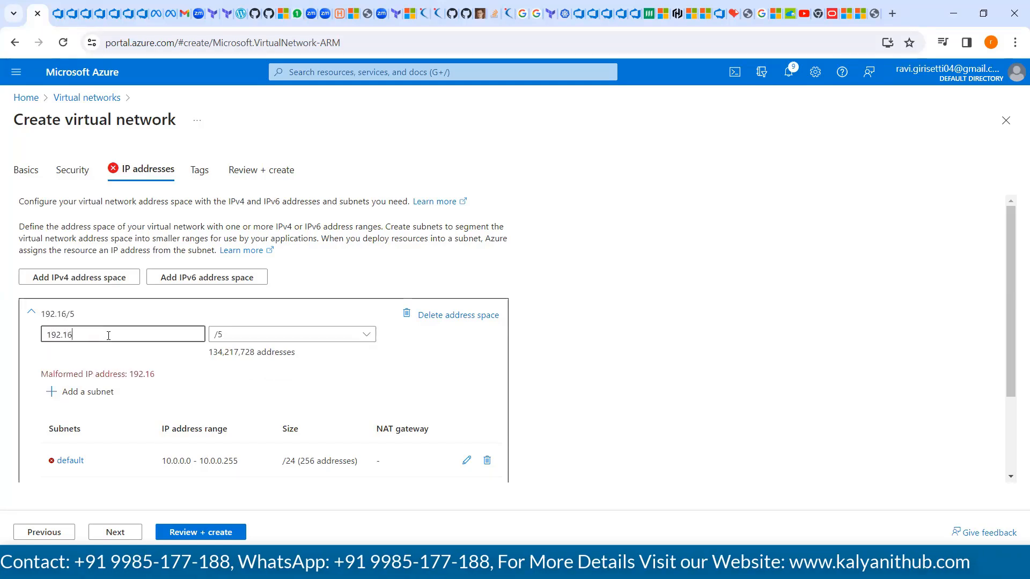
text(8,10)
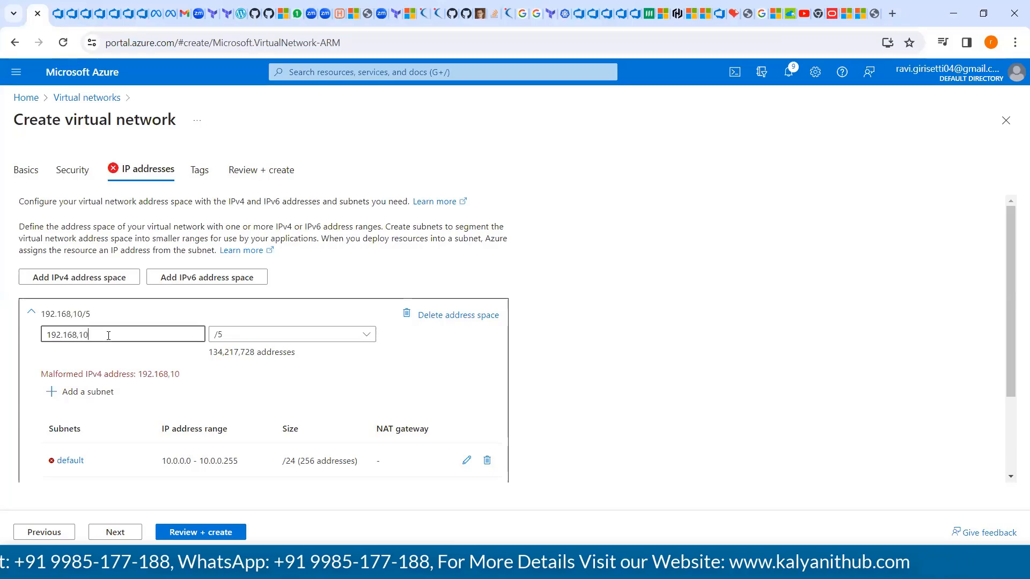
key(BackSpace)
key(BackSpace)
key(BackSpace)
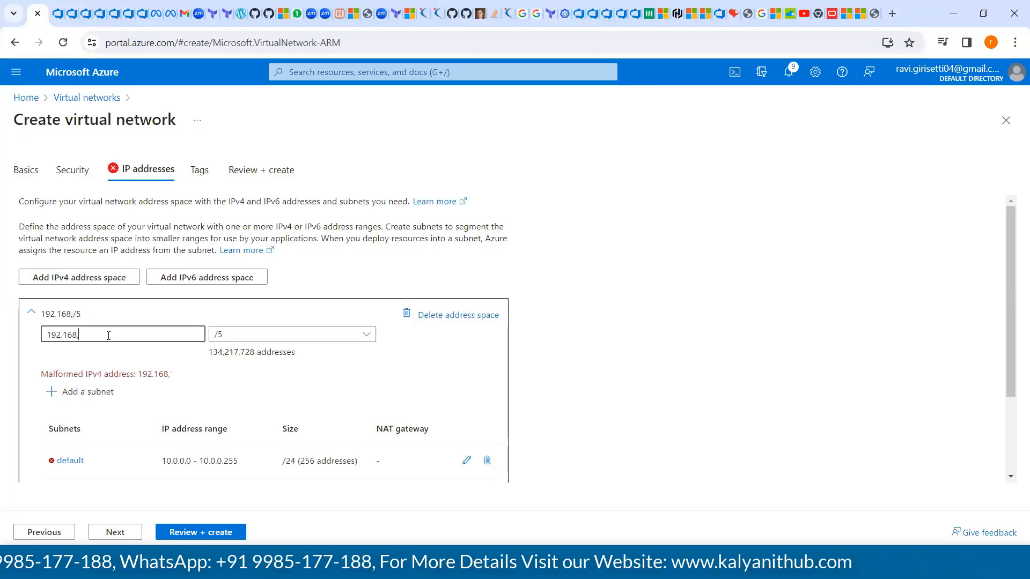
text(.1.0)
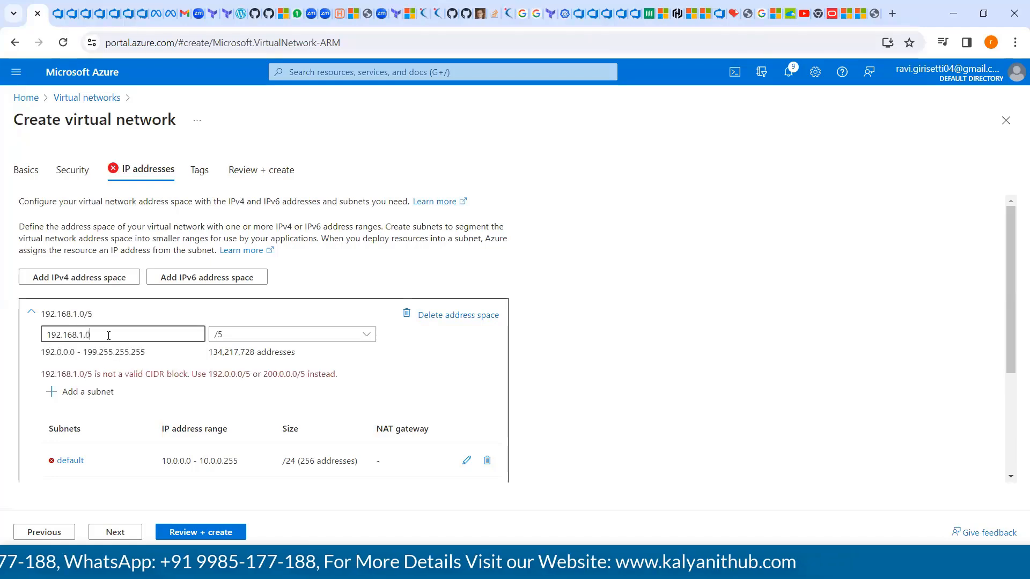
click(256, 337)
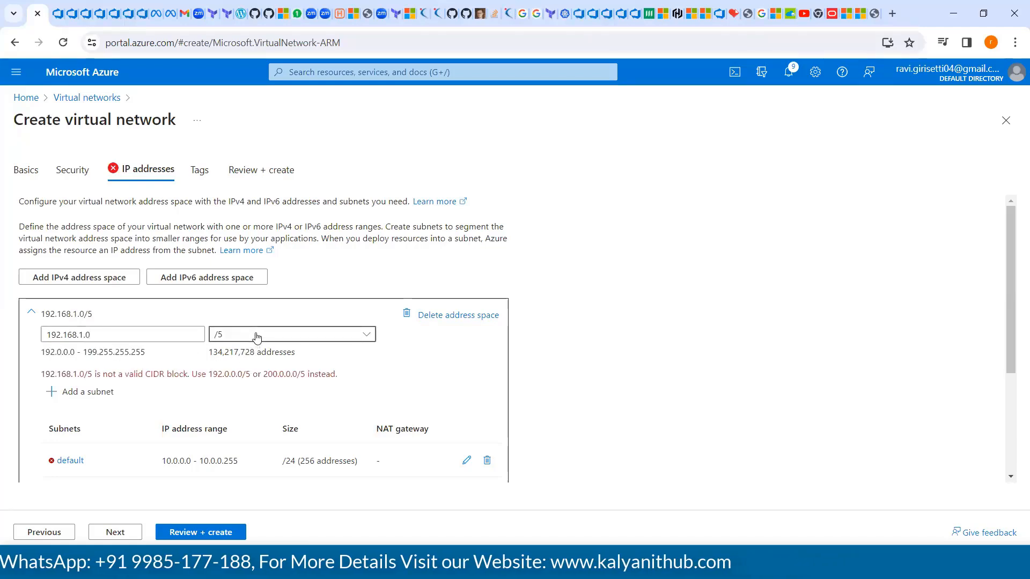
click(84, 336)
drag(84, 336, 49, 335)
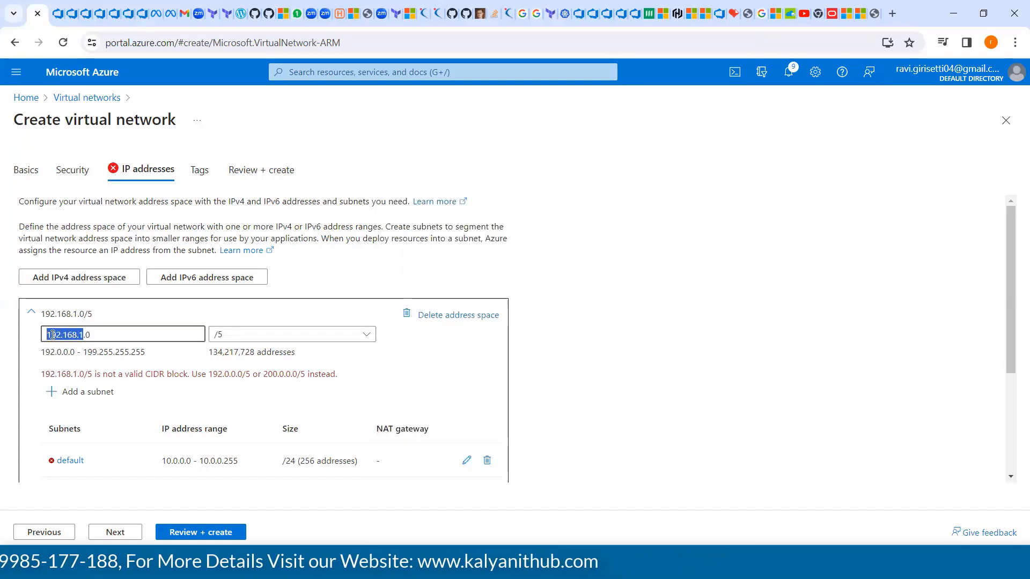
double_click(91, 334)
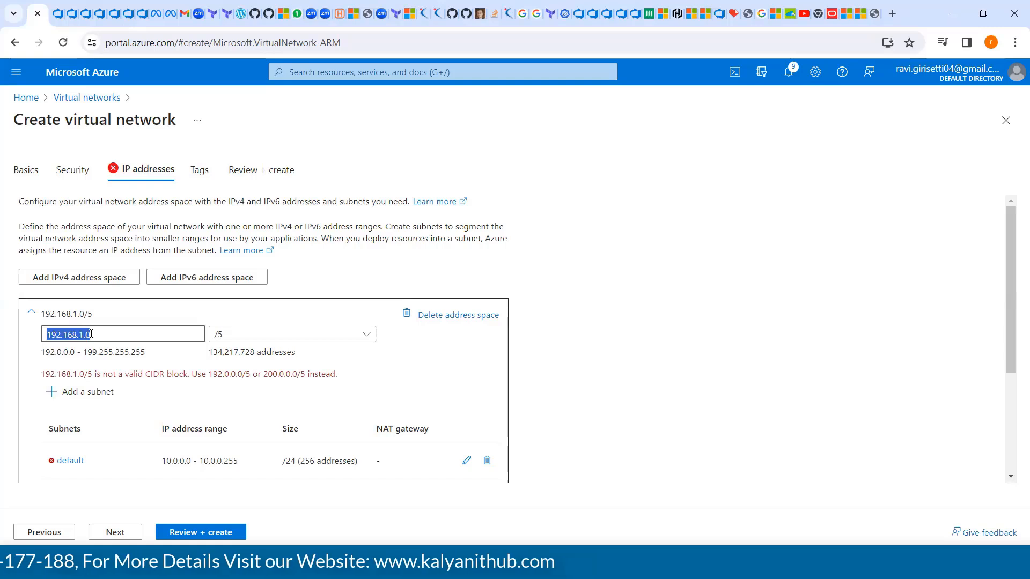
Step: Try the prefix sizes /26, /25, /24 and /23 in turn for the 192.168.1.0 address space
click(290, 337)
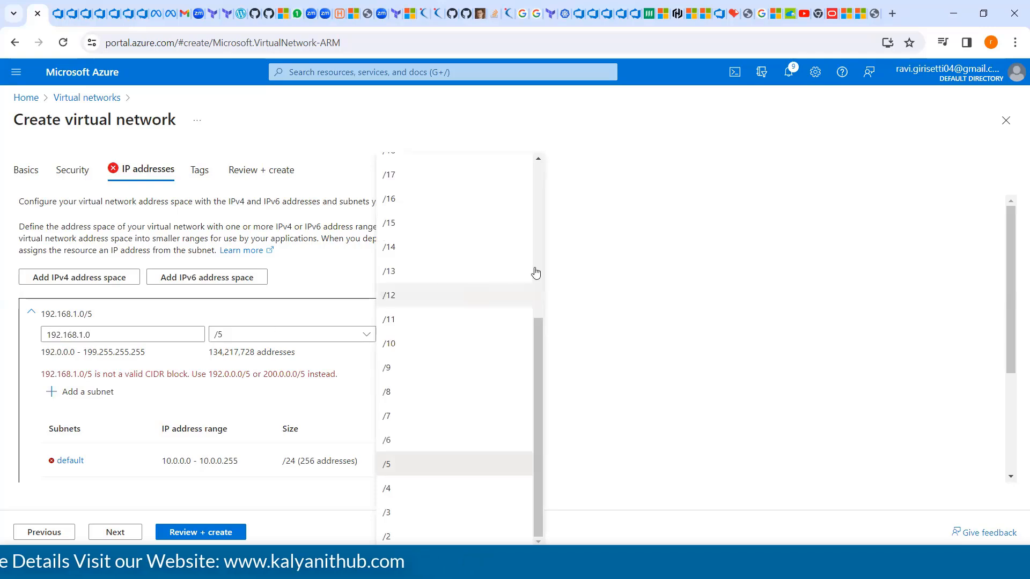
click(539, 199)
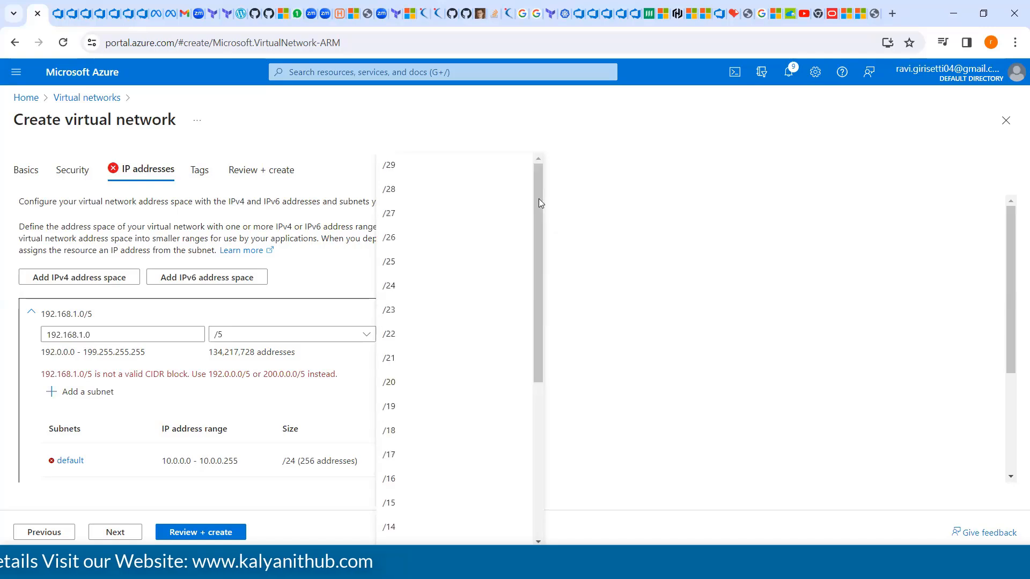
click(391, 238)
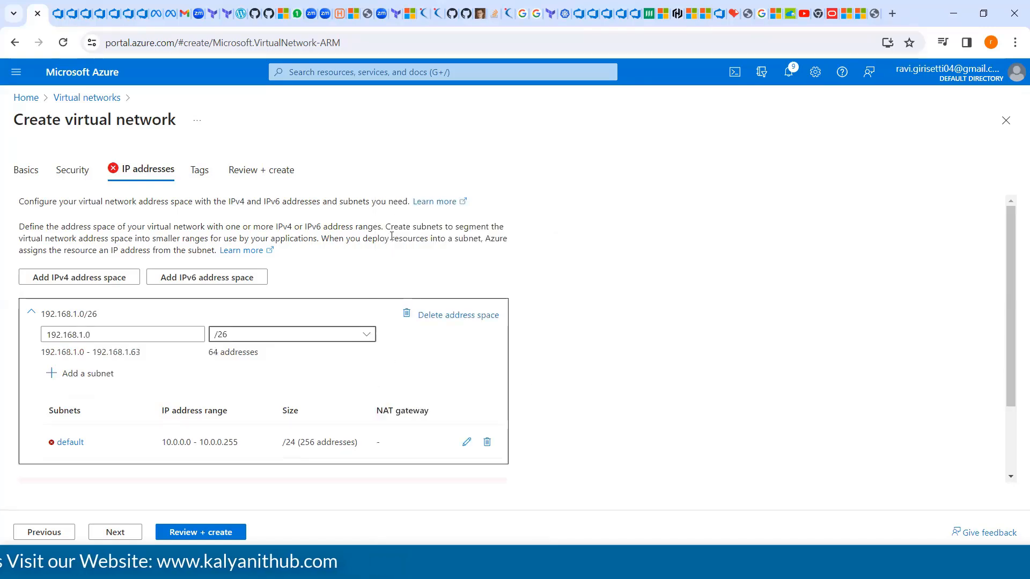
click(242, 333)
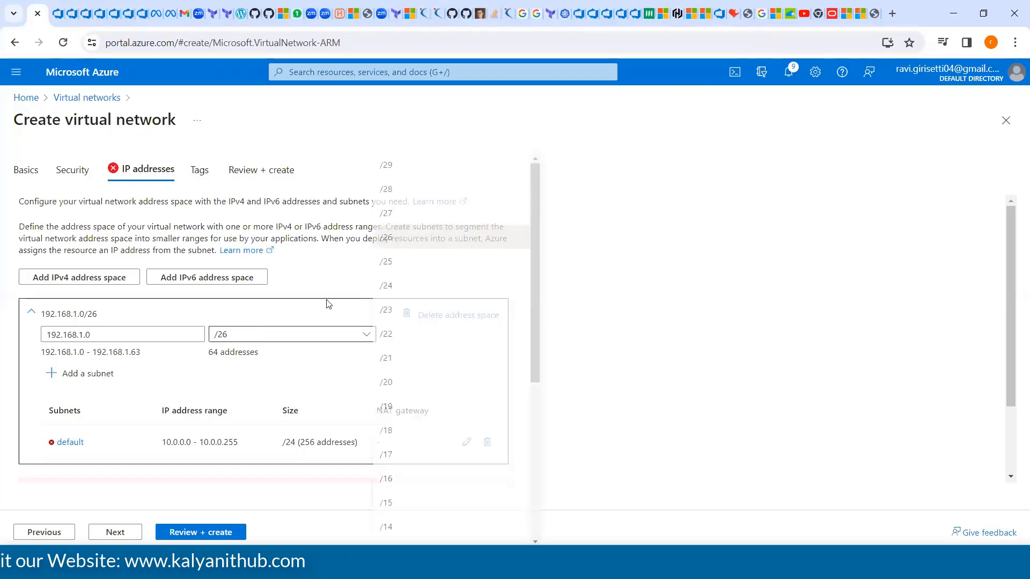
click(406, 270)
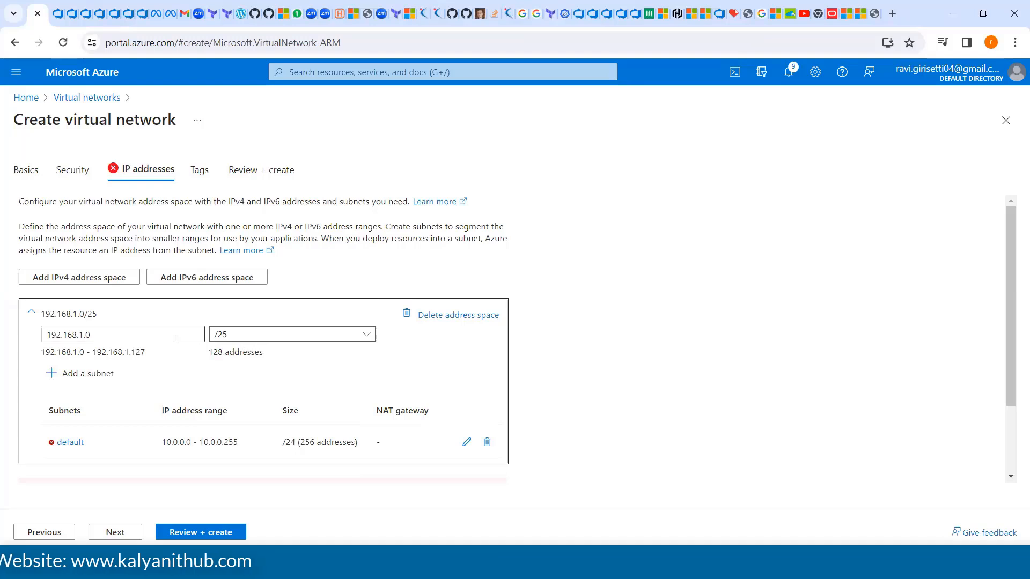
click(232, 340)
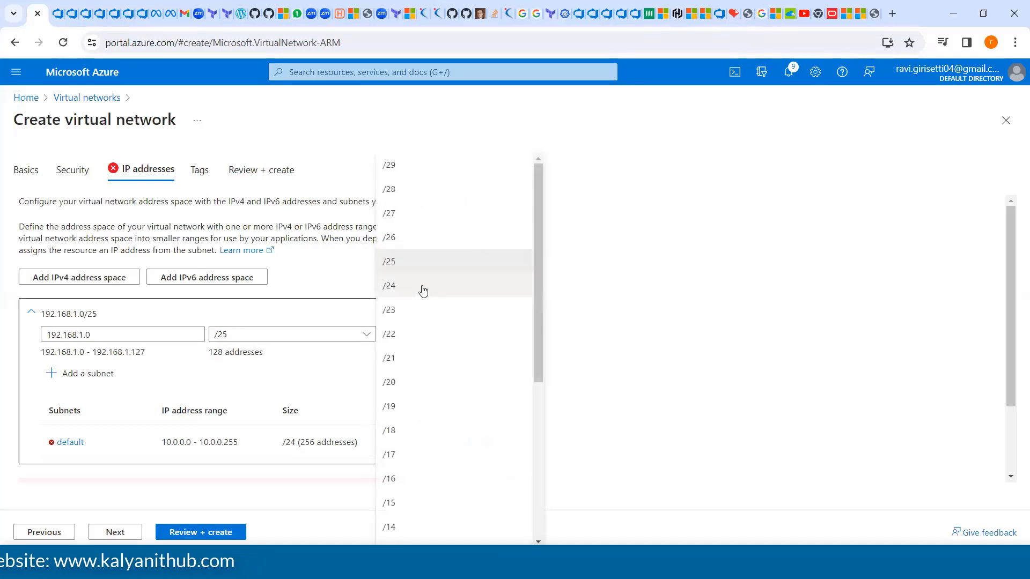
click(424, 290)
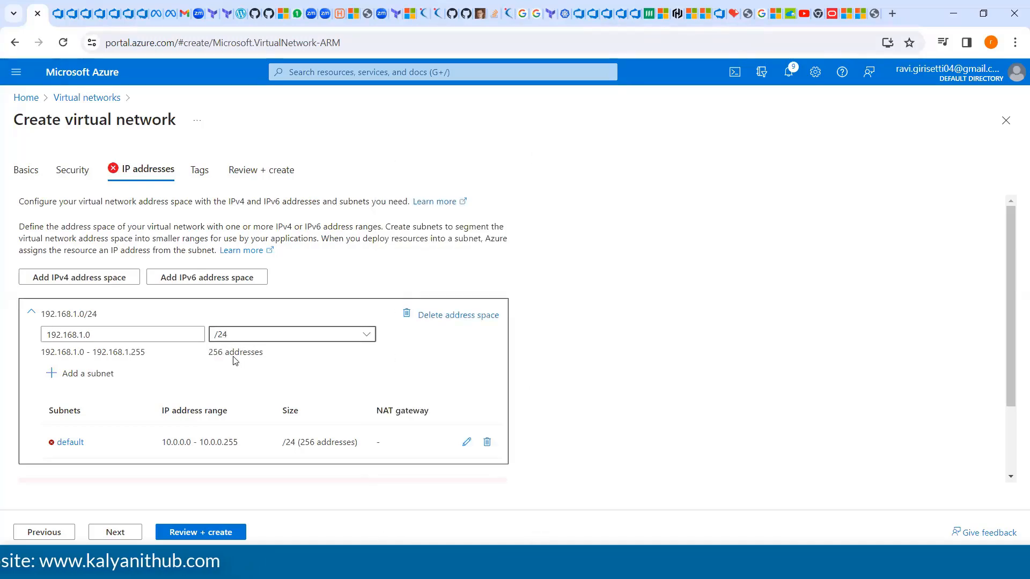
click(312, 340)
click(397, 313)
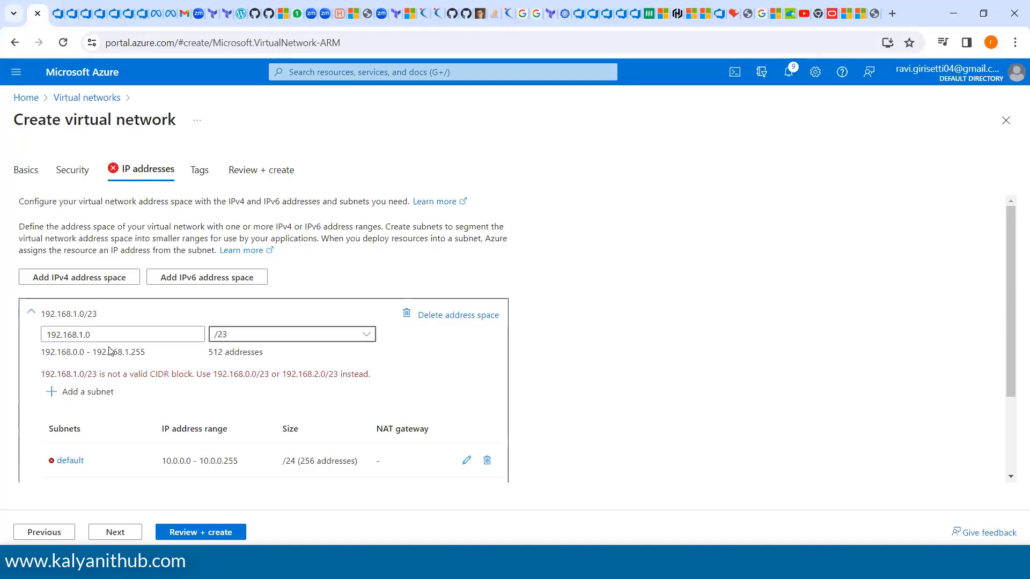
click(87, 335)
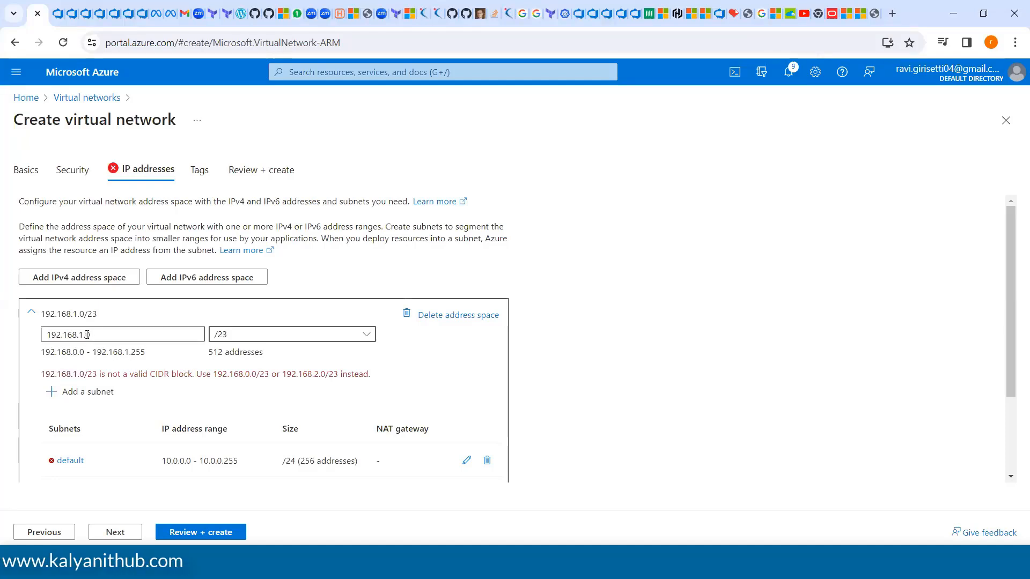
double_click(86, 335)
click(96, 335)
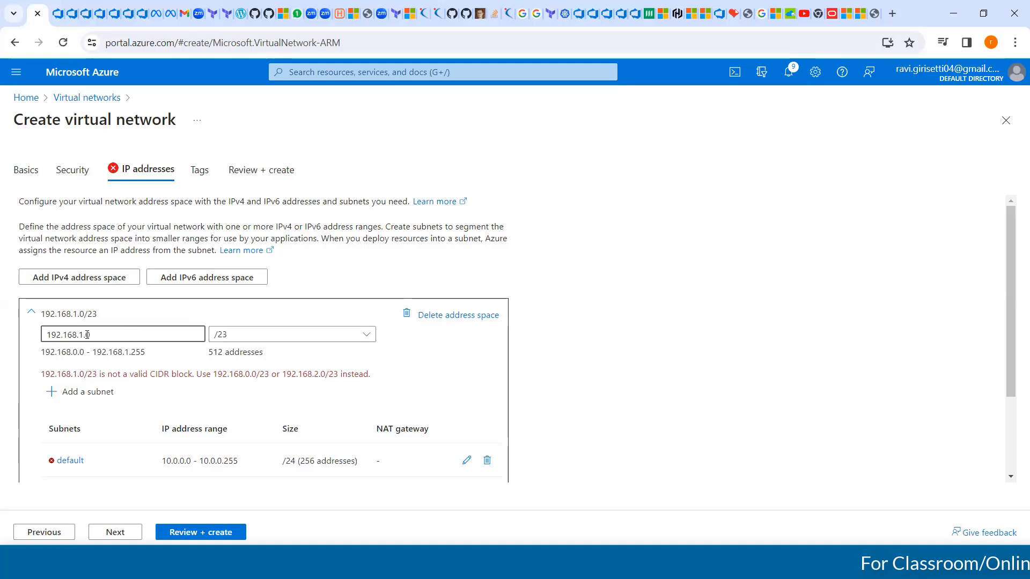
drag(88, 335, 93, 335)
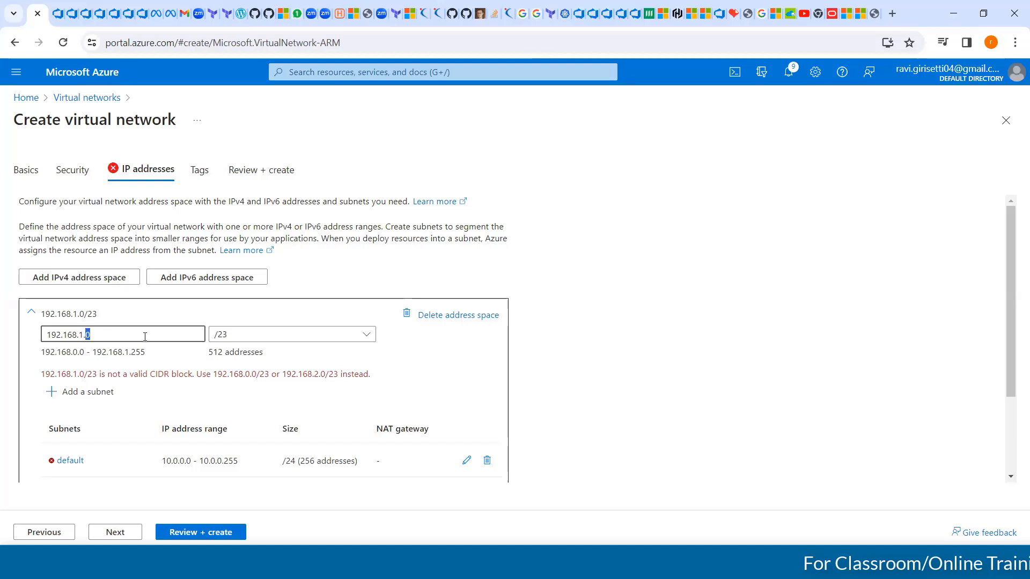
click(237, 337)
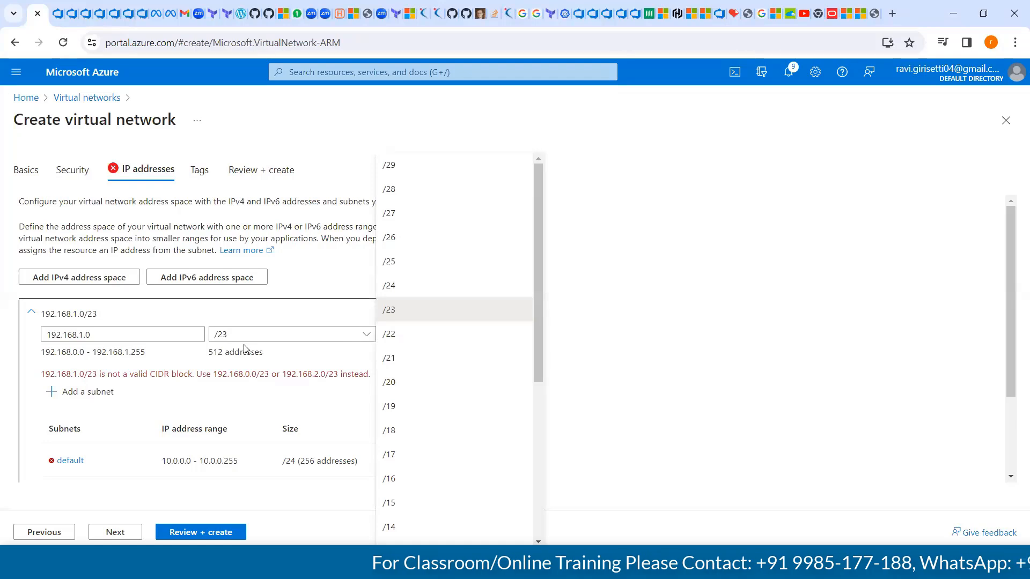
Step: Change the address space's starting address to 192.168.0.0 and set its prefix size to /20
click(82, 335)
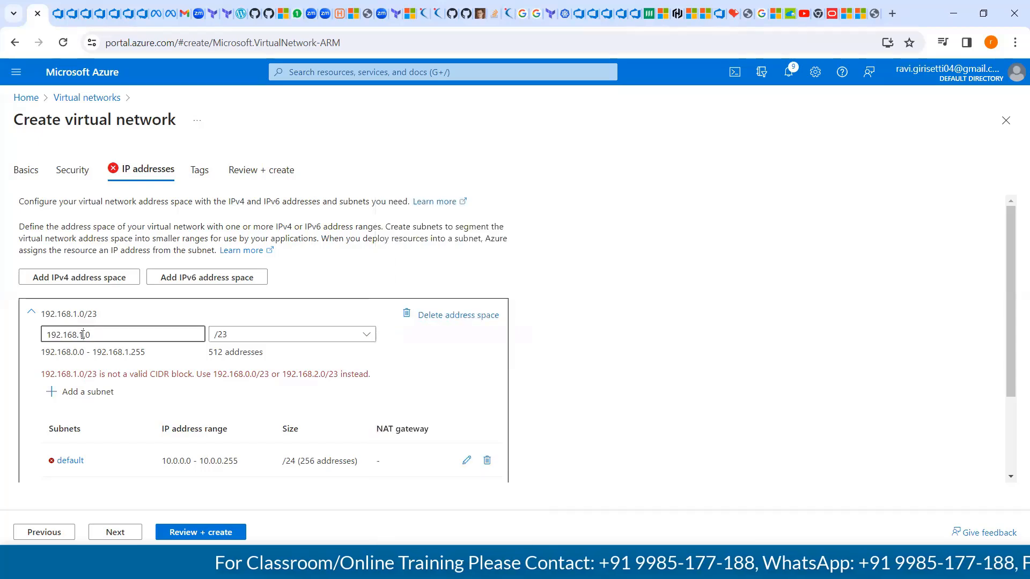
key(BackSpace)
text(0)
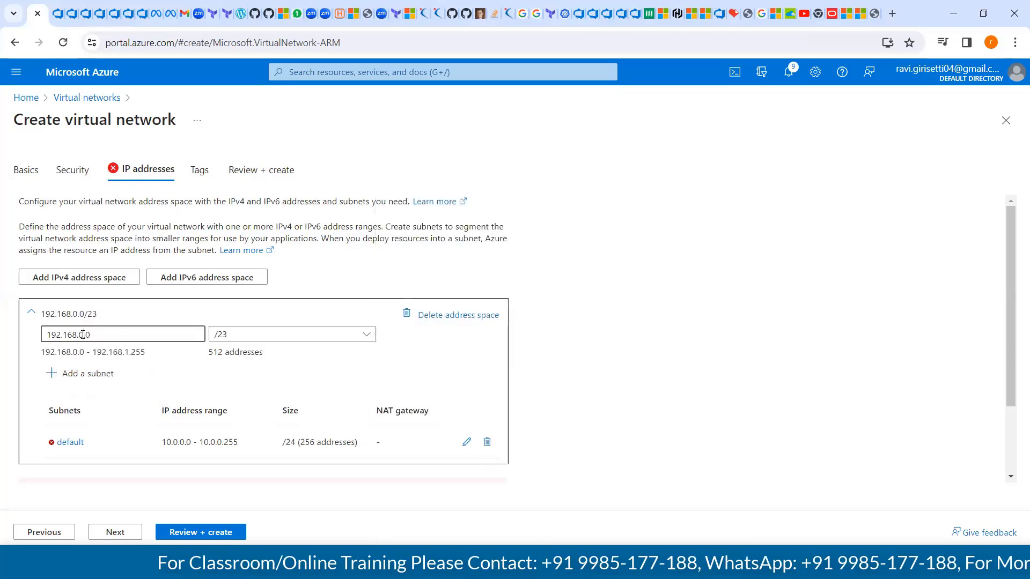
click(243, 337)
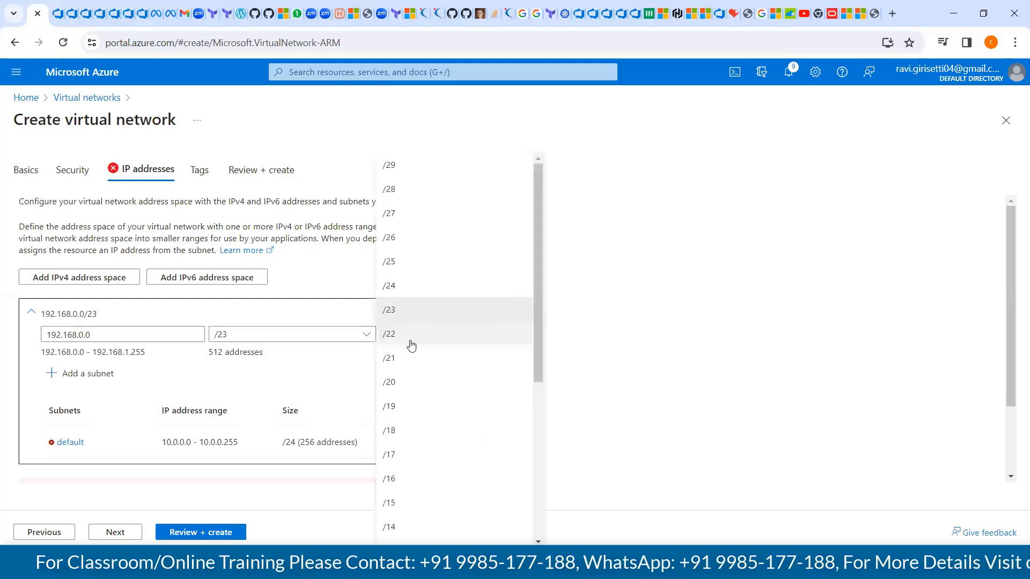
click(403, 383)
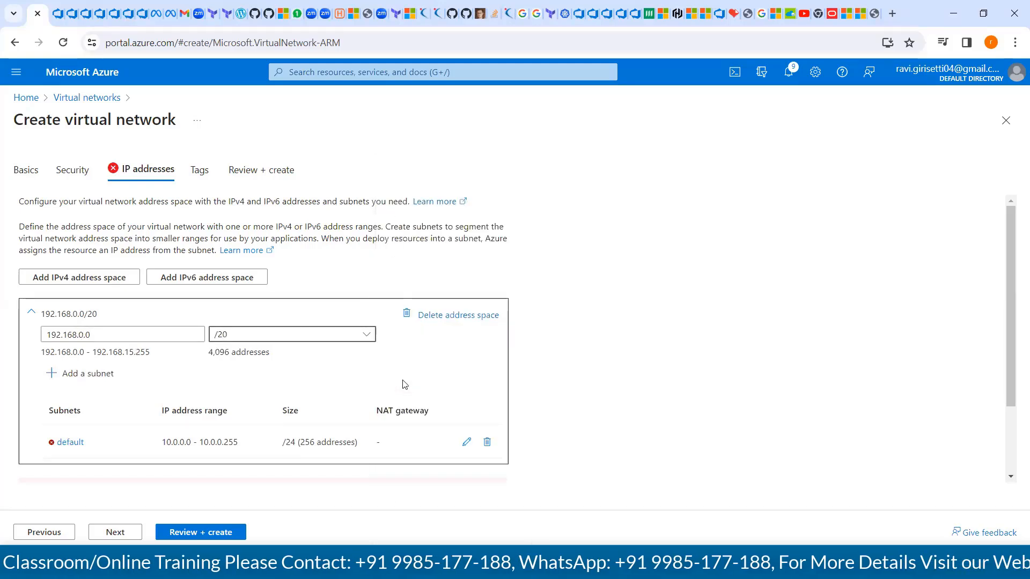
click(80, 335)
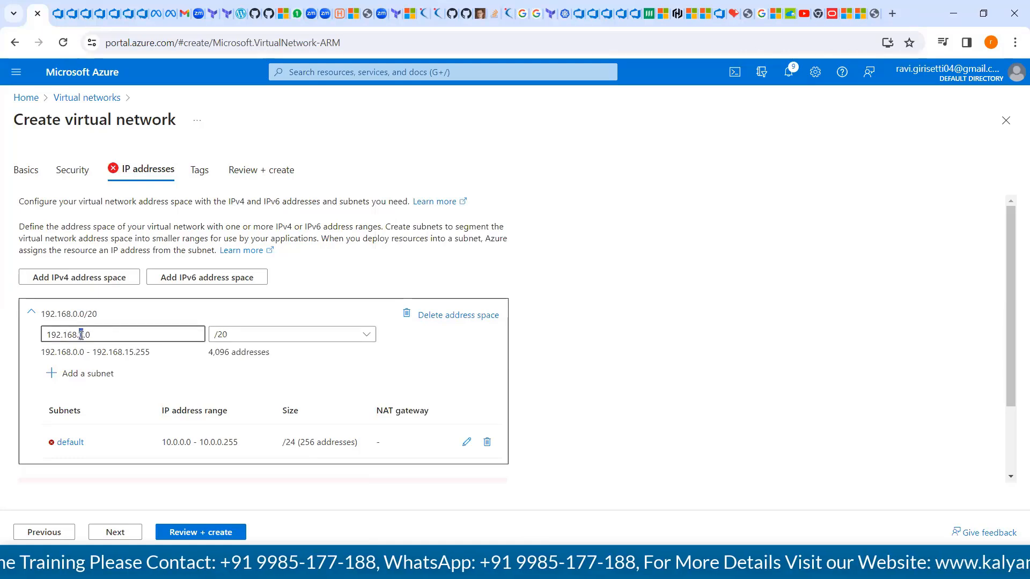
double_click(85, 335)
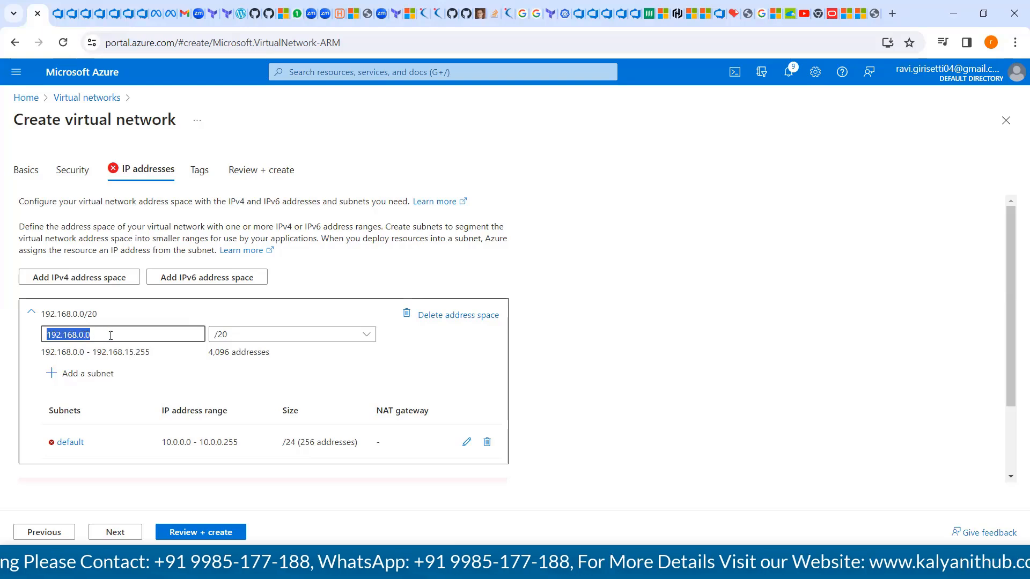
Step: Set the prefix size of the 192.168.0.0 address space to /16
click(253, 336)
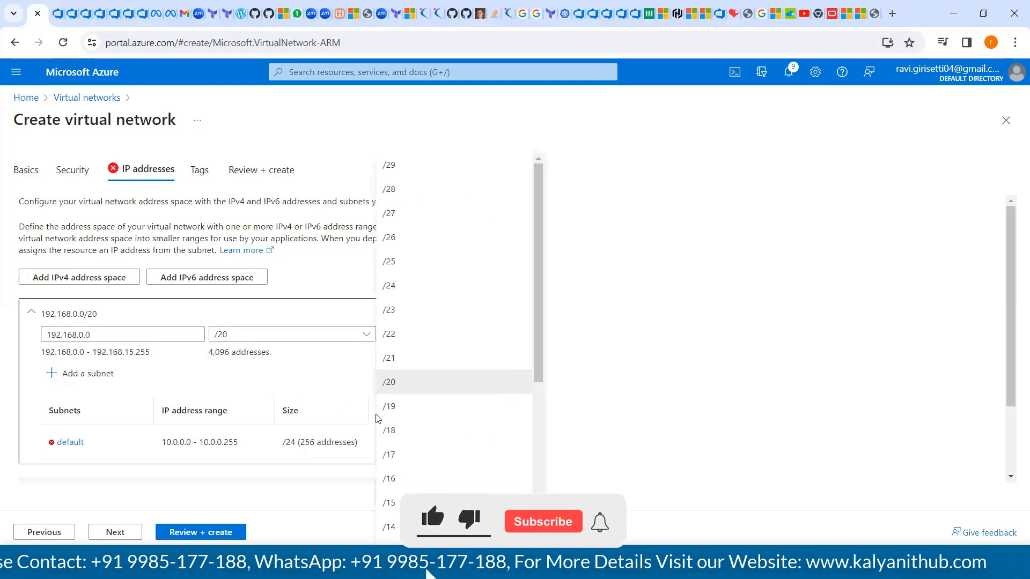
click(397, 477)
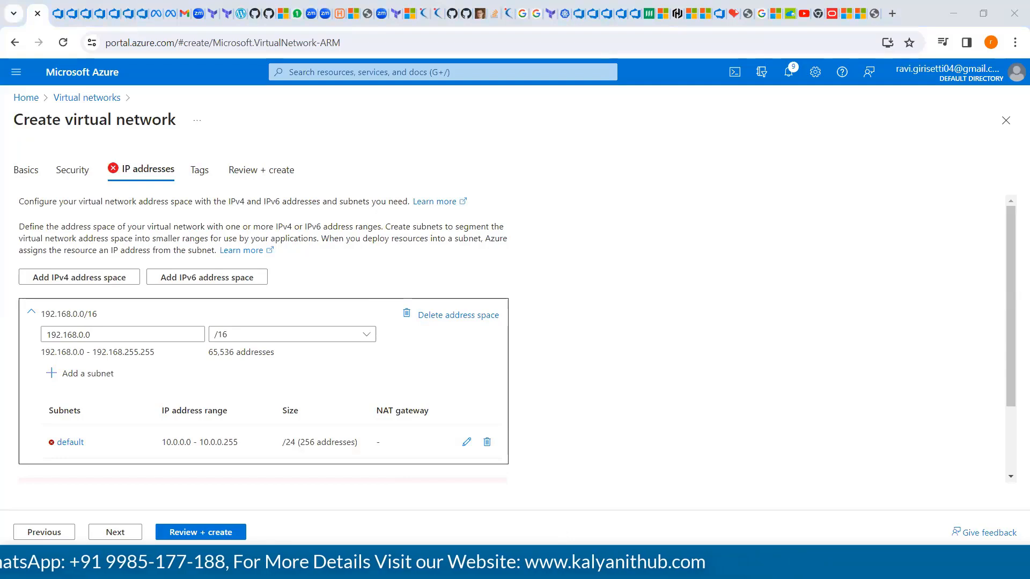
Step: Find the Windows Calculator app and bring its empty standard window to the front
key(super+s)
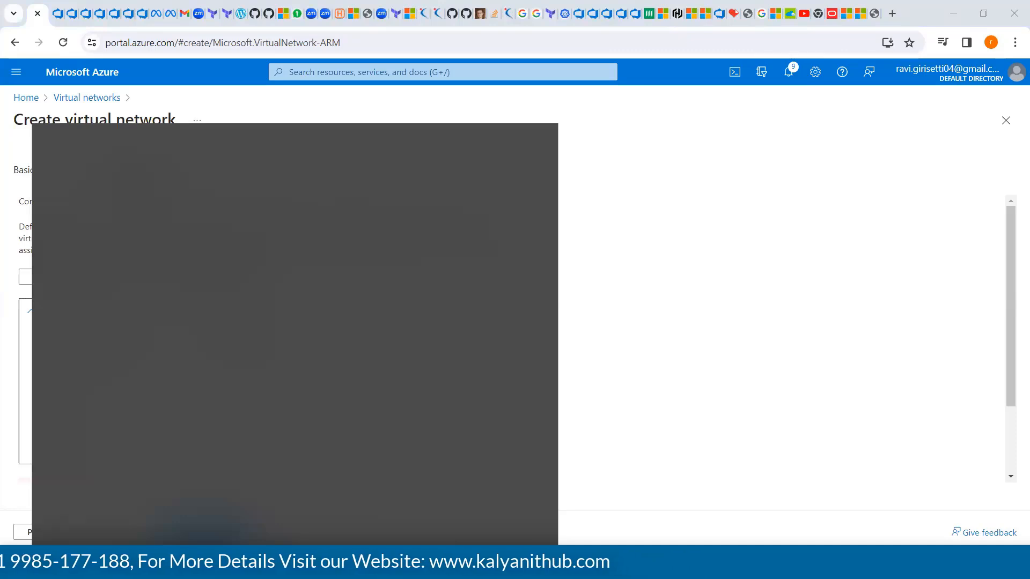
text(calca)
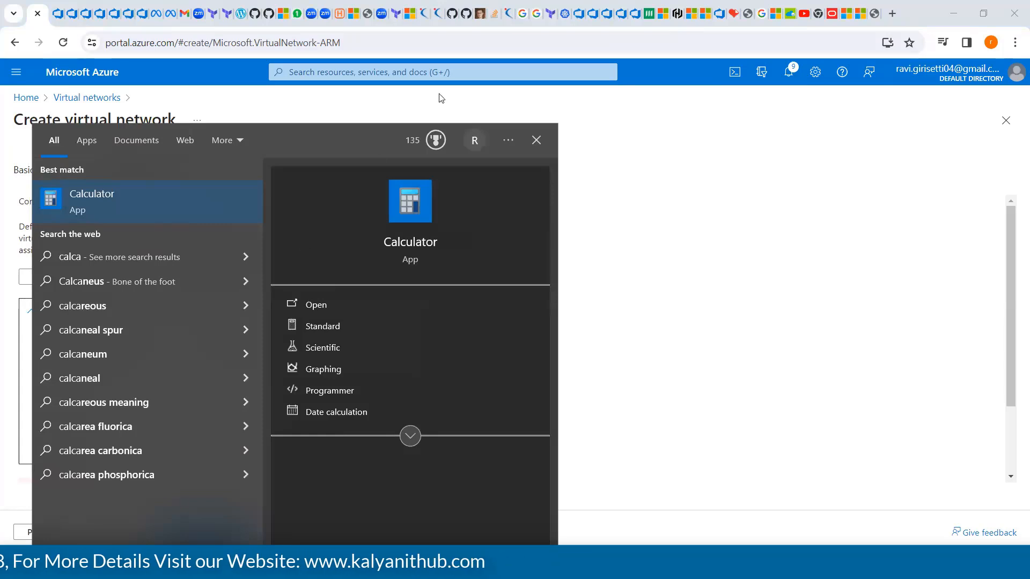
key(Return)
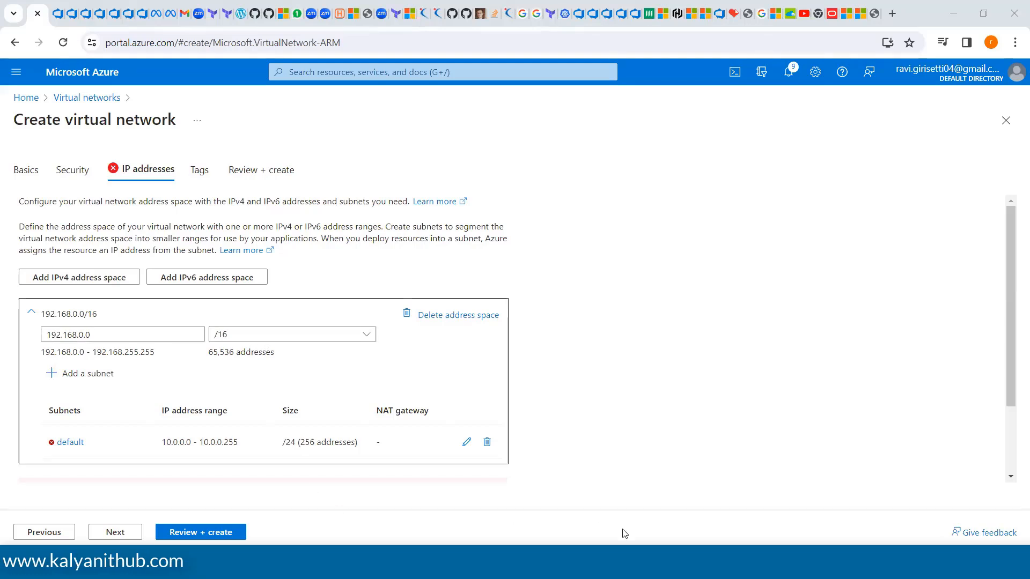
mouse_move(641, 568)
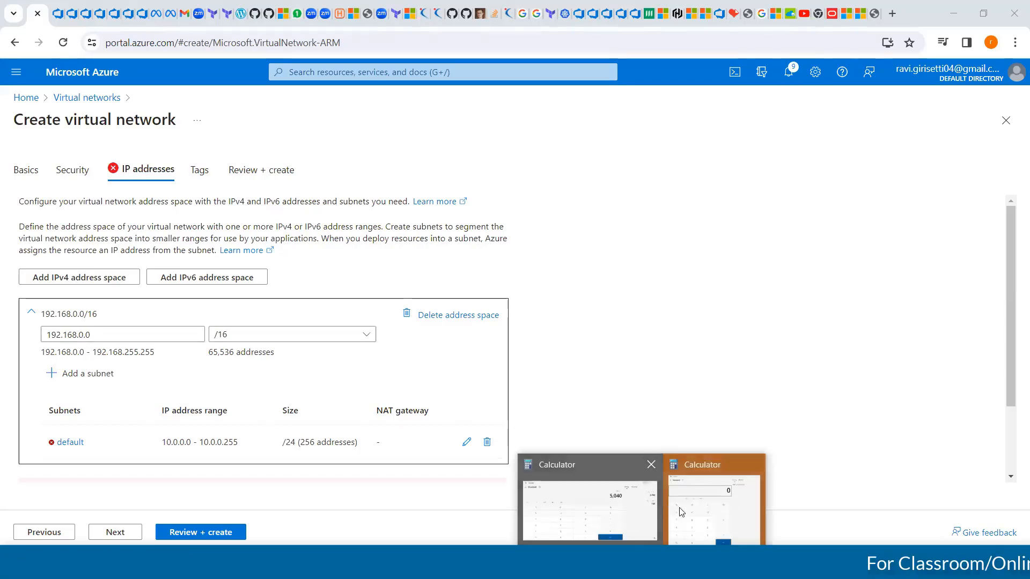
click(714, 510)
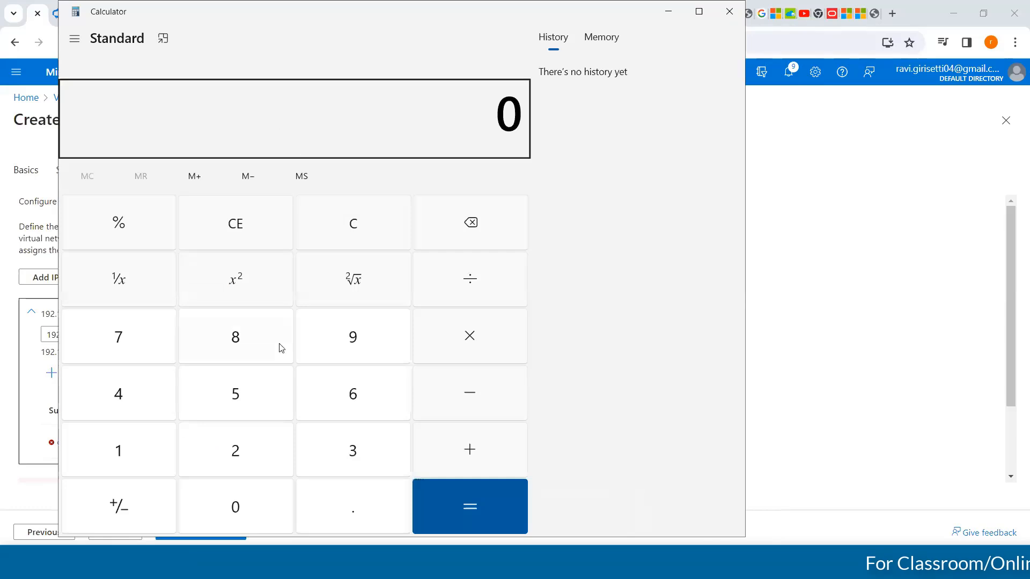
Step: Calculate 256 × 256 in Calculator, then minimize it to return to the virtual network form
click(235, 449)
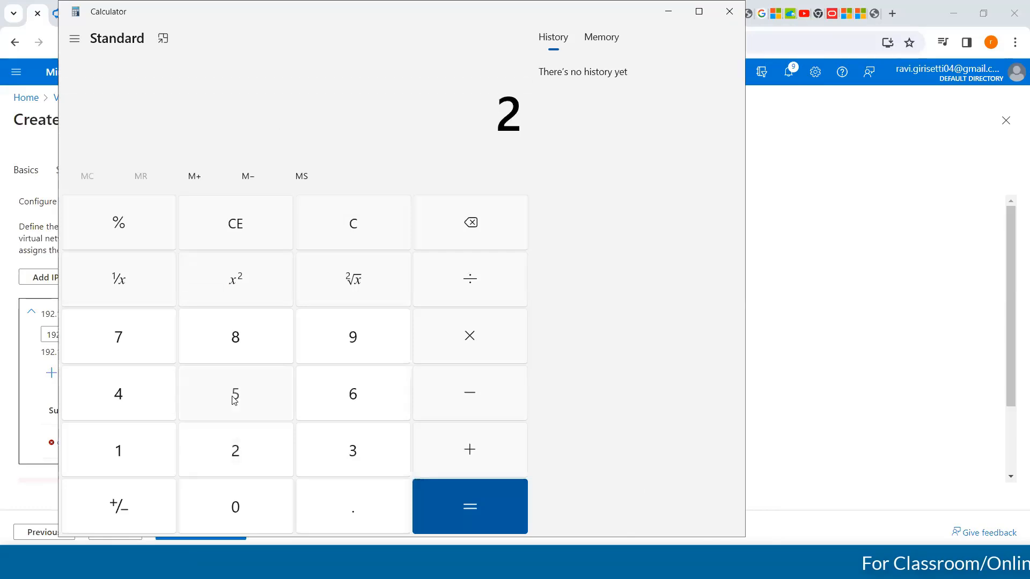
click(234, 400)
click(325, 399)
click(469, 335)
click(245, 449)
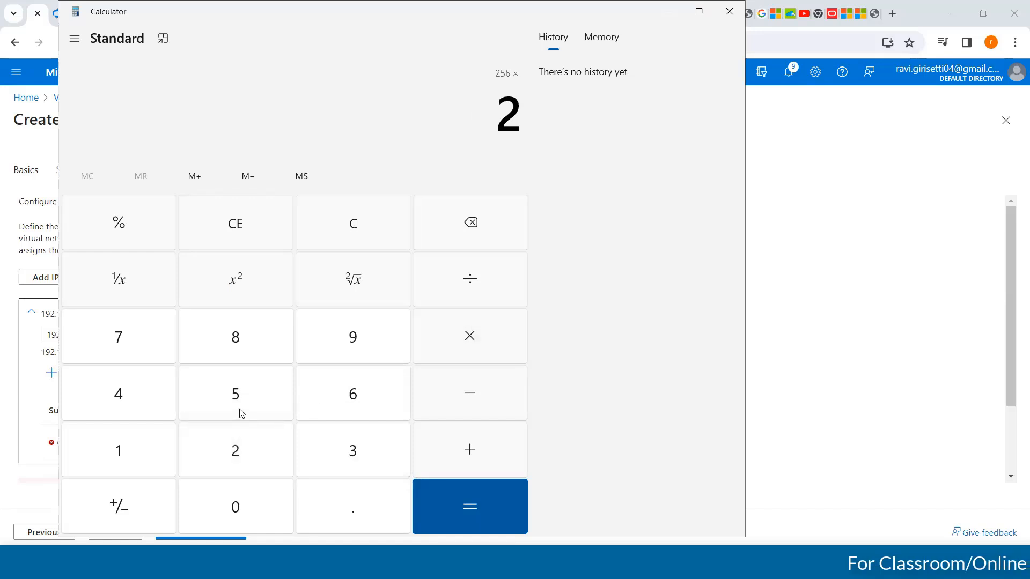
click(241, 412)
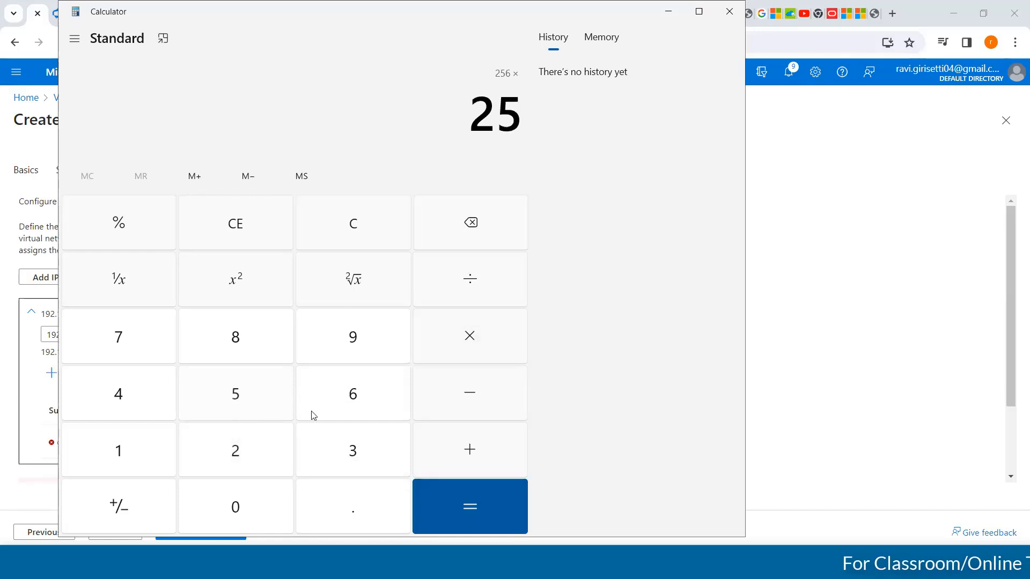
click(350, 404)
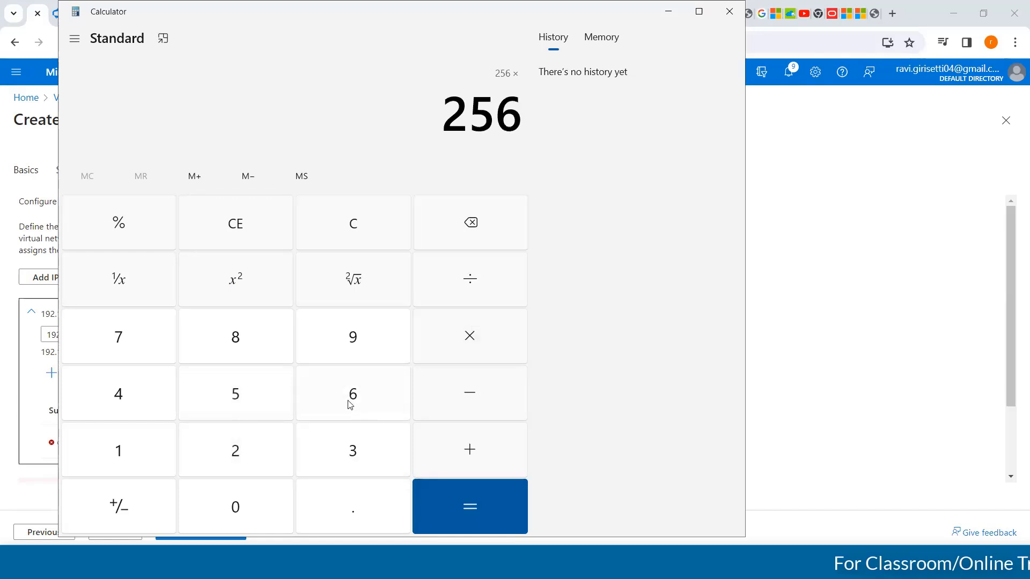
click(470, 518)
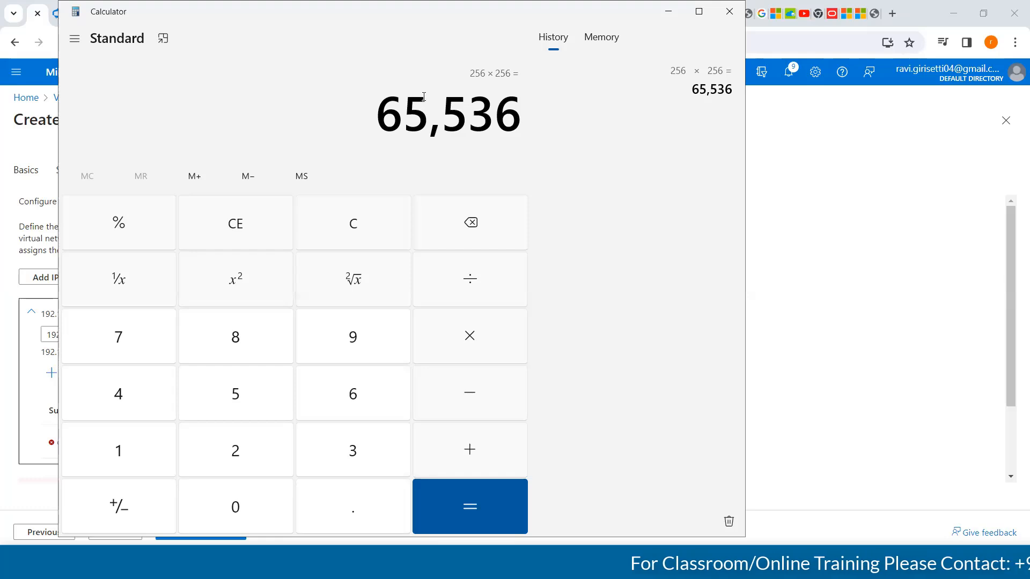
click(665, 11)
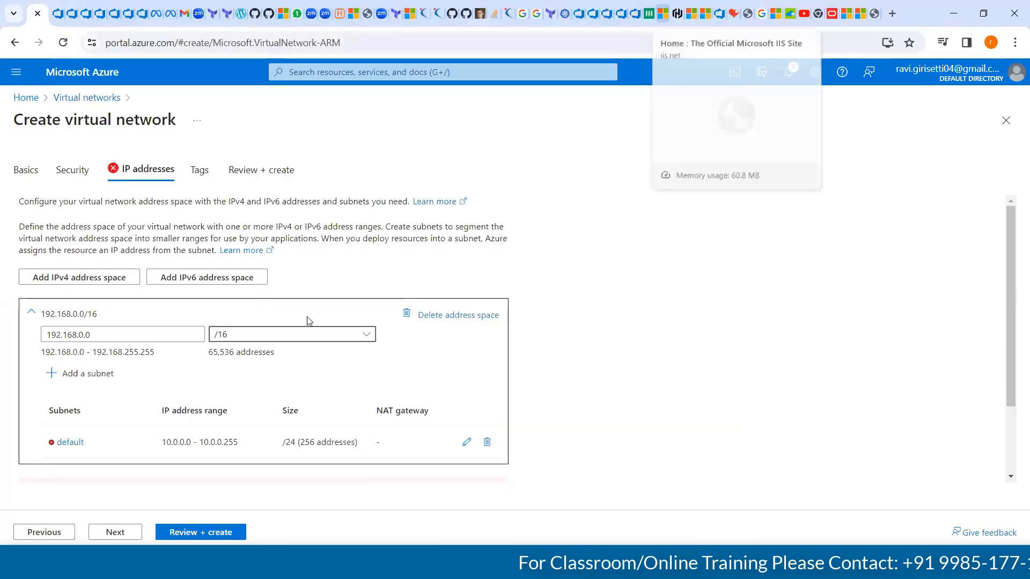
Step: Try the prefix sizes /15 and /14 in turn for the 192.168.0.0 address space
click(250, 336)
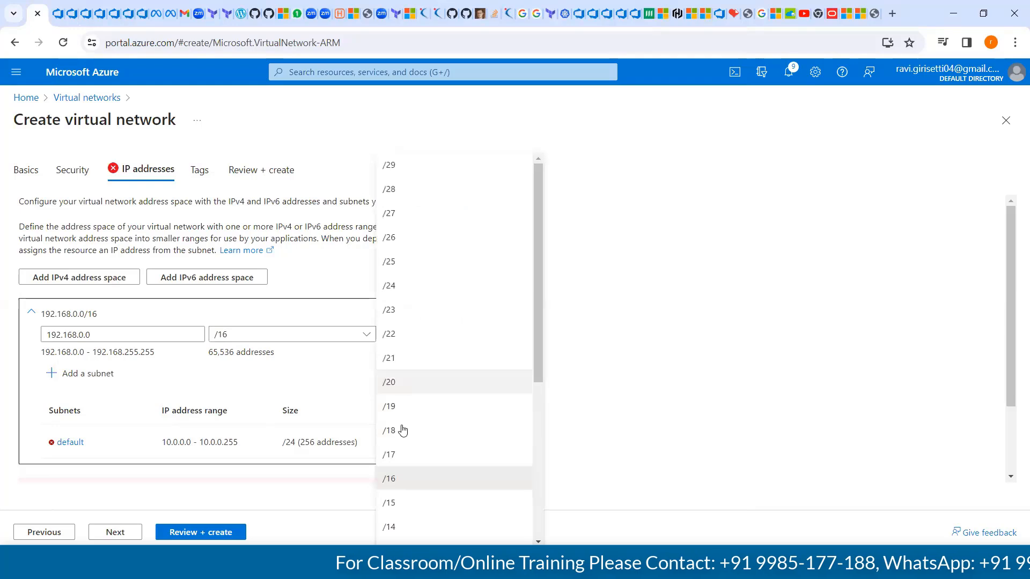
click(396, 504)
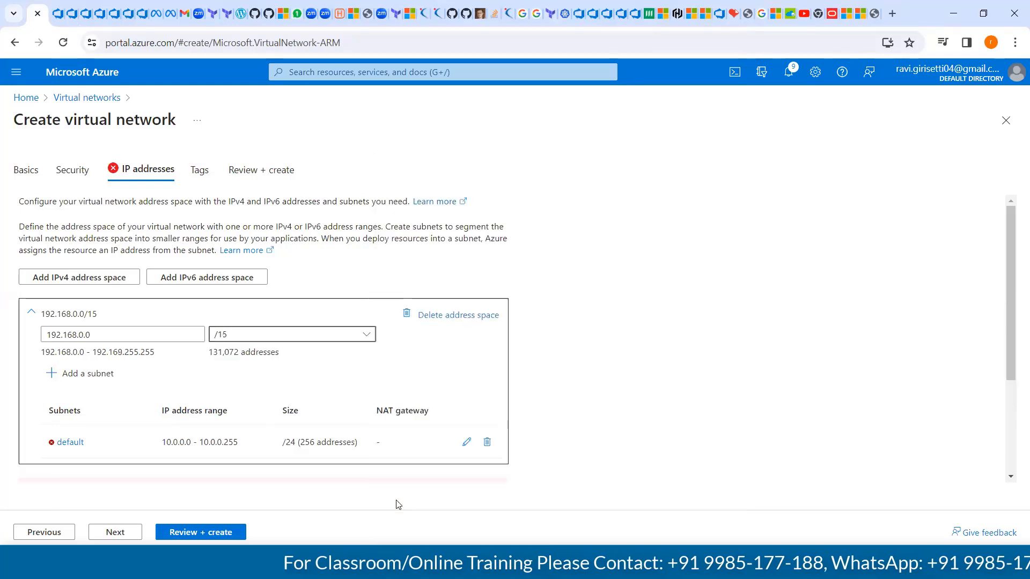
click(237, 337)
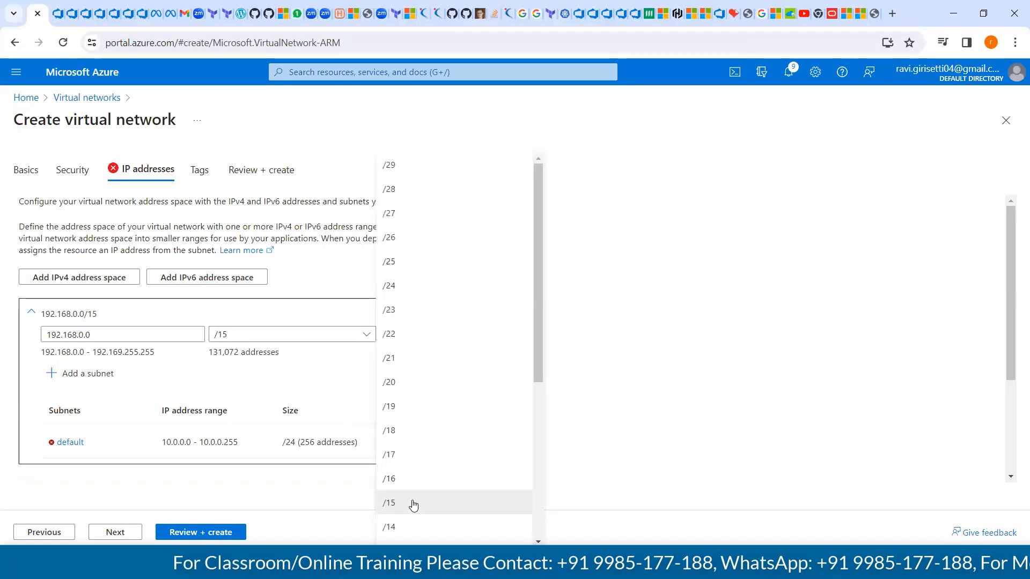
click(406, 525)
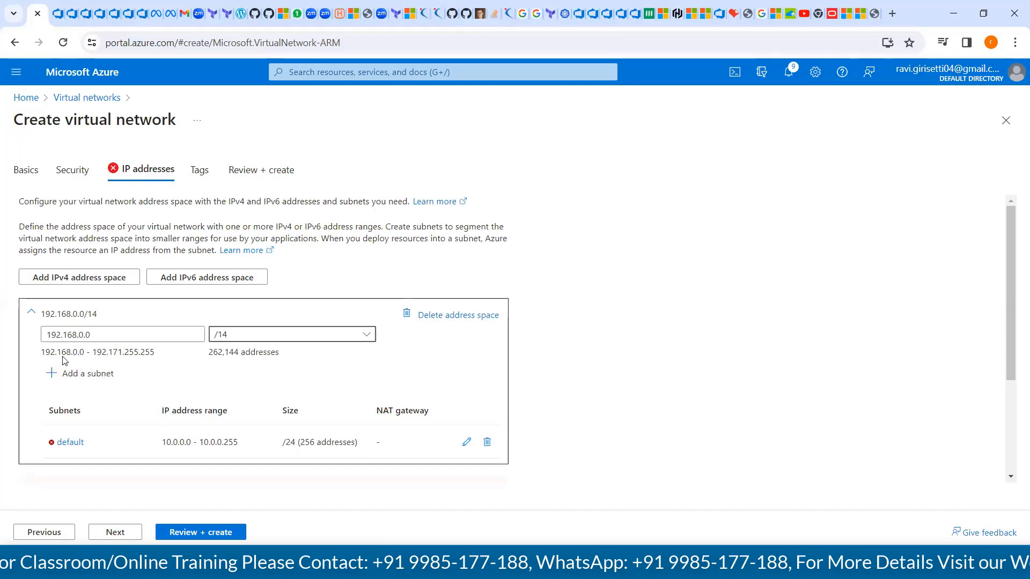
Step: Replace the starting address of the IPv4 address space with 0.0.0.0
click(104, 336)
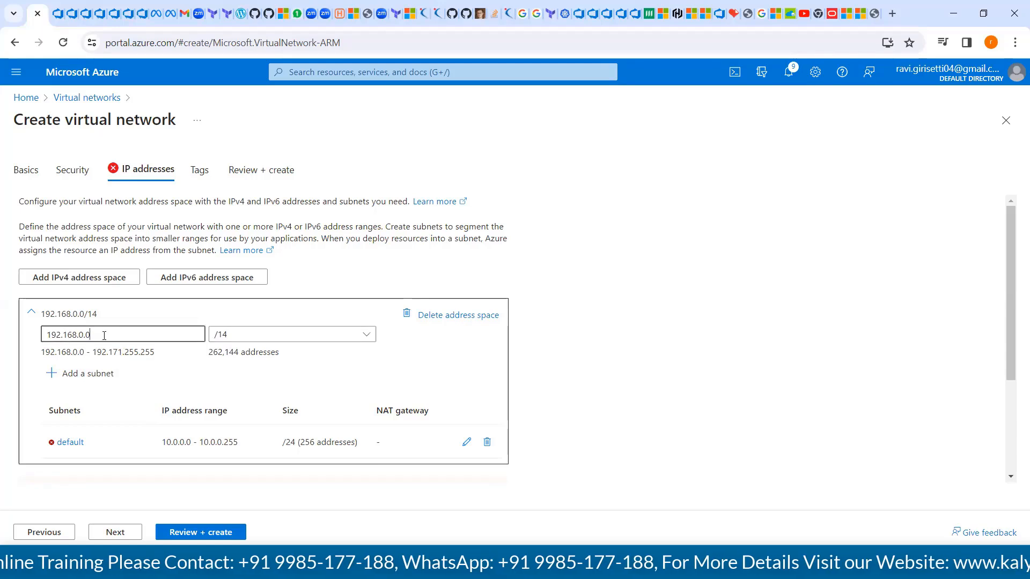
click(76, 336)
key(BackSpace)
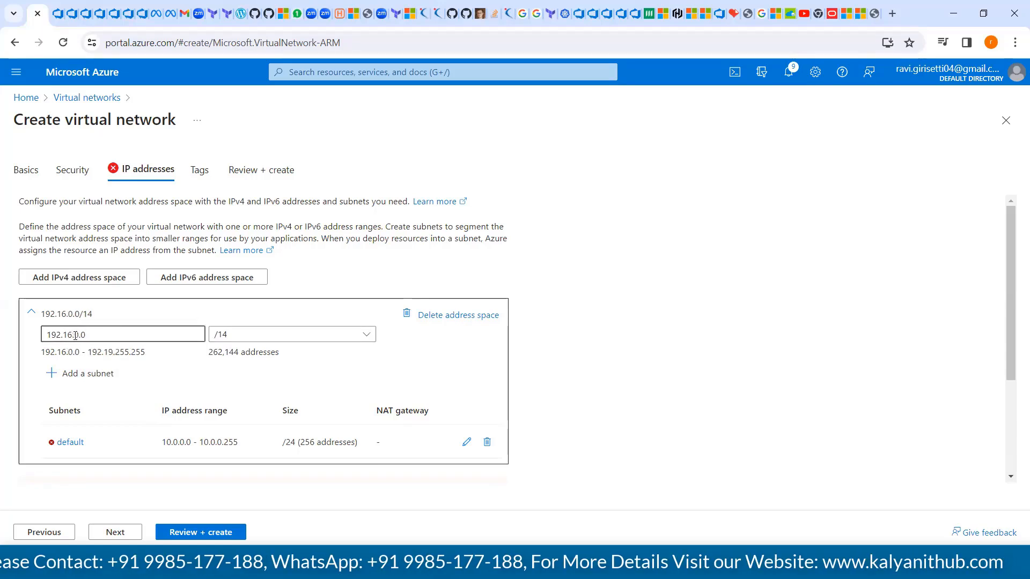
key(BackSpace)
key(BackSpace)
key(BackSpace)
key(BackSpace)
key(BackSpace)
key(BackSpace)
key(BackSpace)
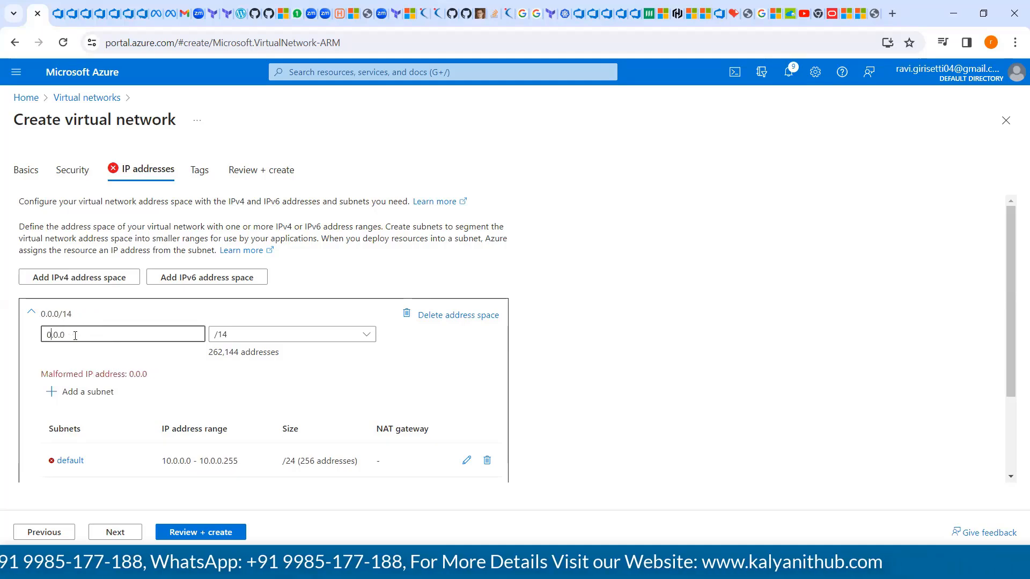
text(.0)
Step: Set the prefix size of the 0.0.0.0 address space to /3
click(263, 337)
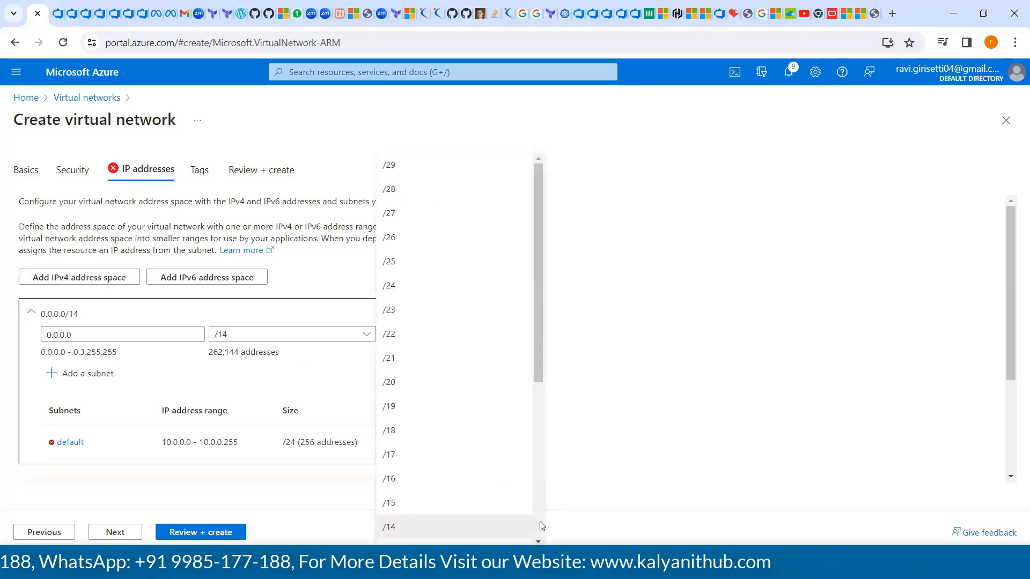
scroll(541, 523, down, 5)
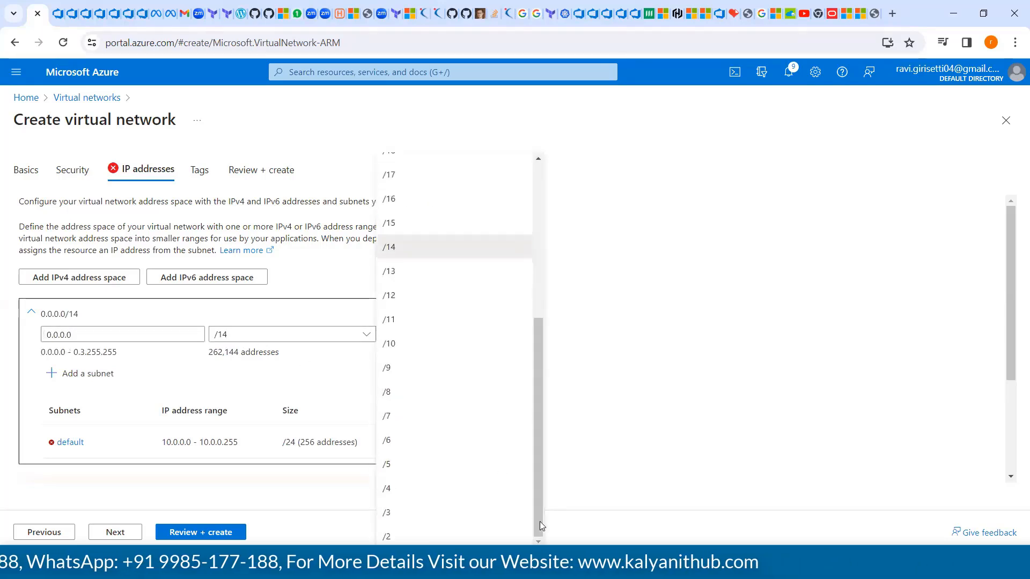
click(405, 514)
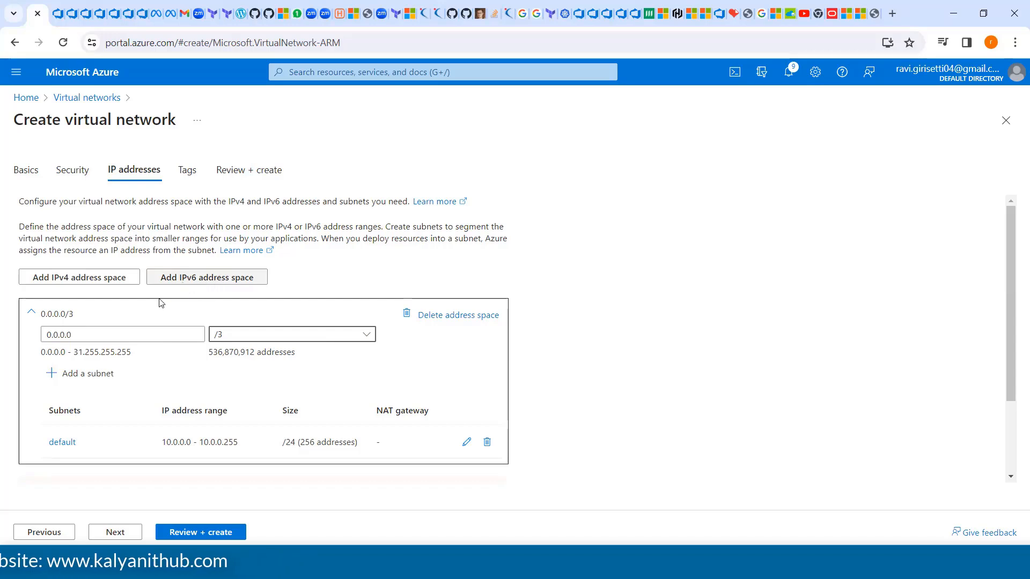
Step: Clear the IPv4 address space's starting address and enter 192.168.1.0 instead
click(139, 332)
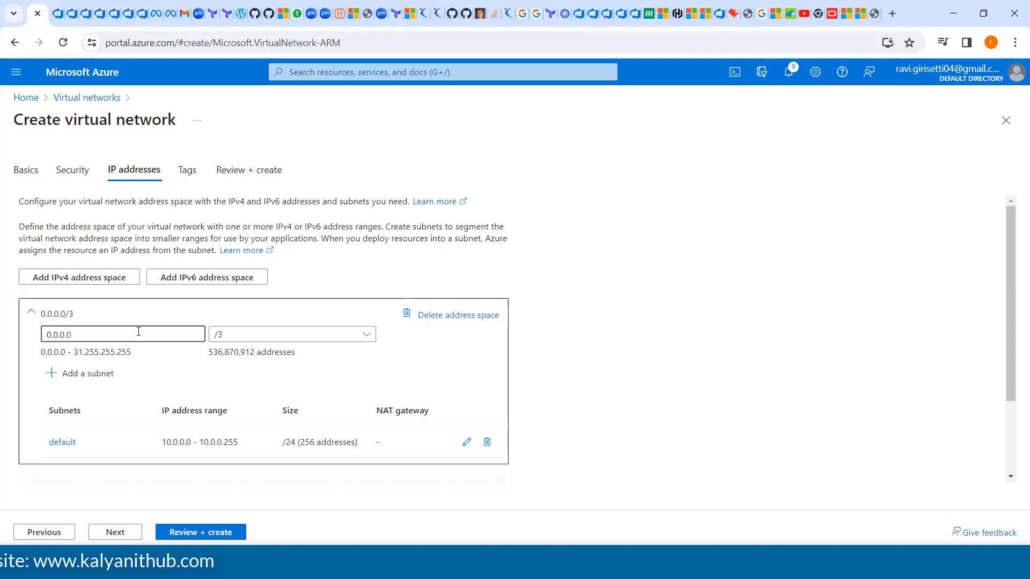
key(BackSpace)
key(BackSpace)
key(BackSpace)
key(BackSpace)
key(BackSpace)
key(BackSpace)
key(BackSpace)
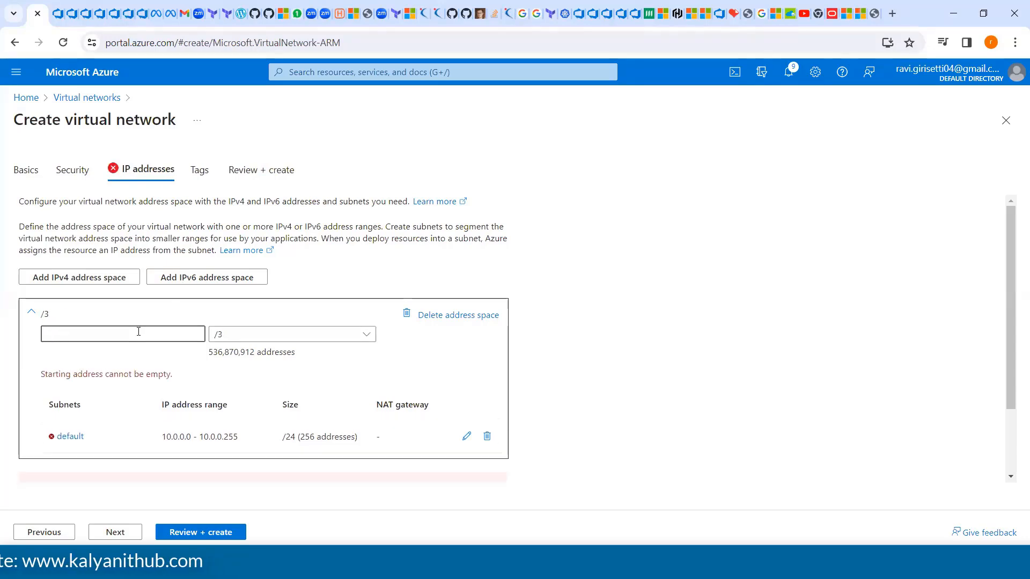
text(1)
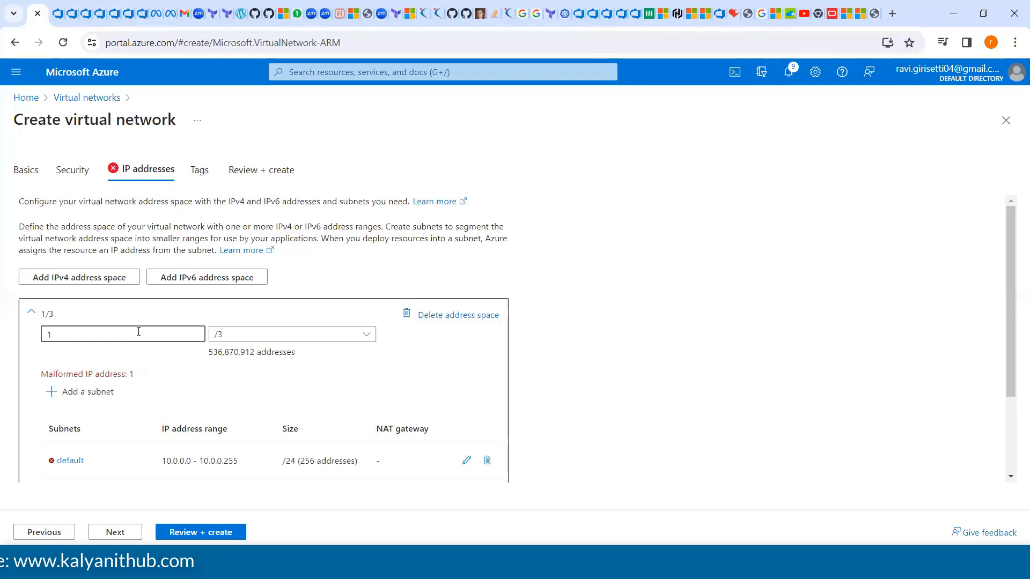
text(92.1)
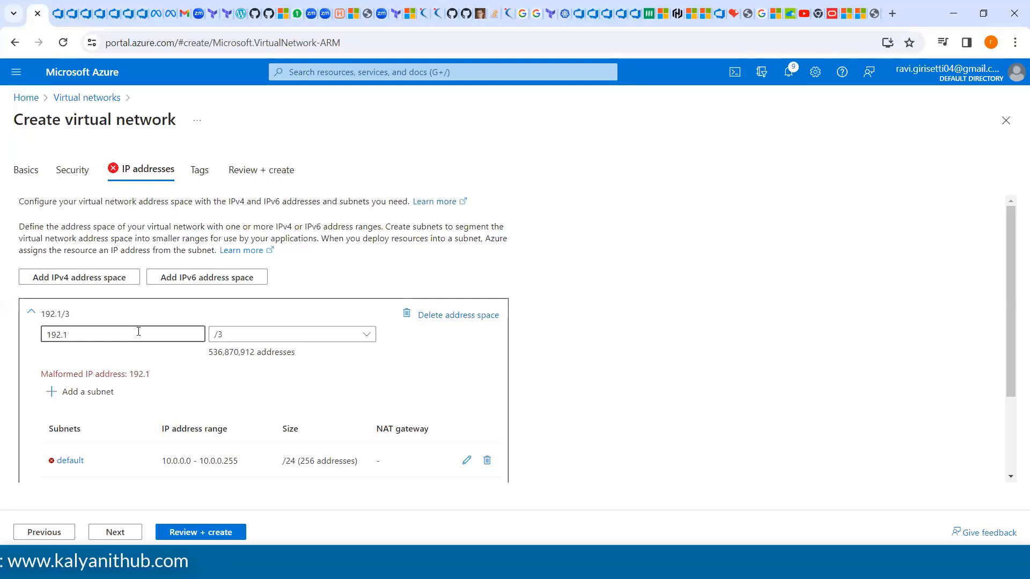
text(68.1)
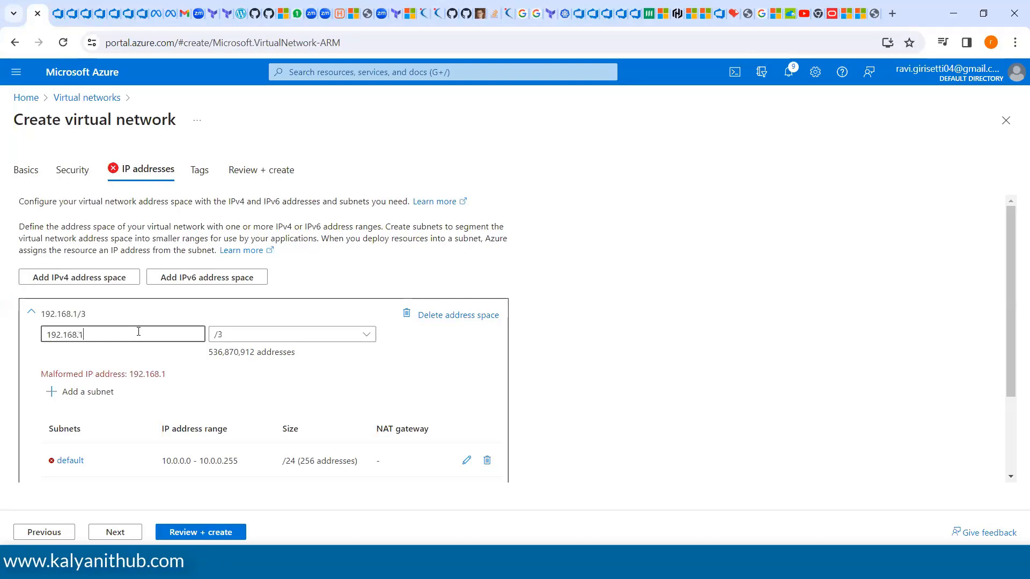
text(.0)
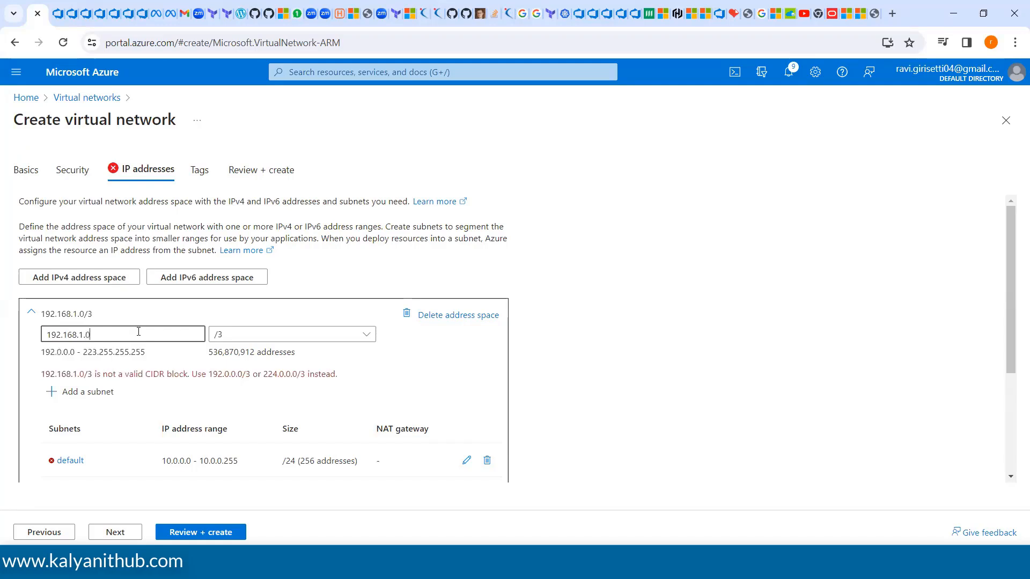
Step: Try the prefix sizes /27 and /26 for the 192.168.1.0 address space and settle on /25
click(274, 336)
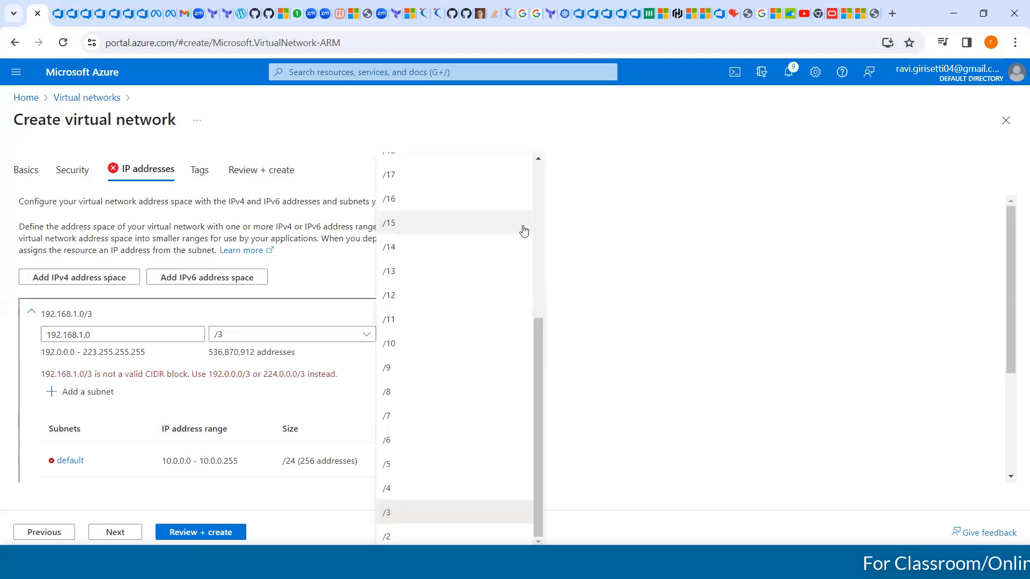
scroll(538, 217, up, 5)
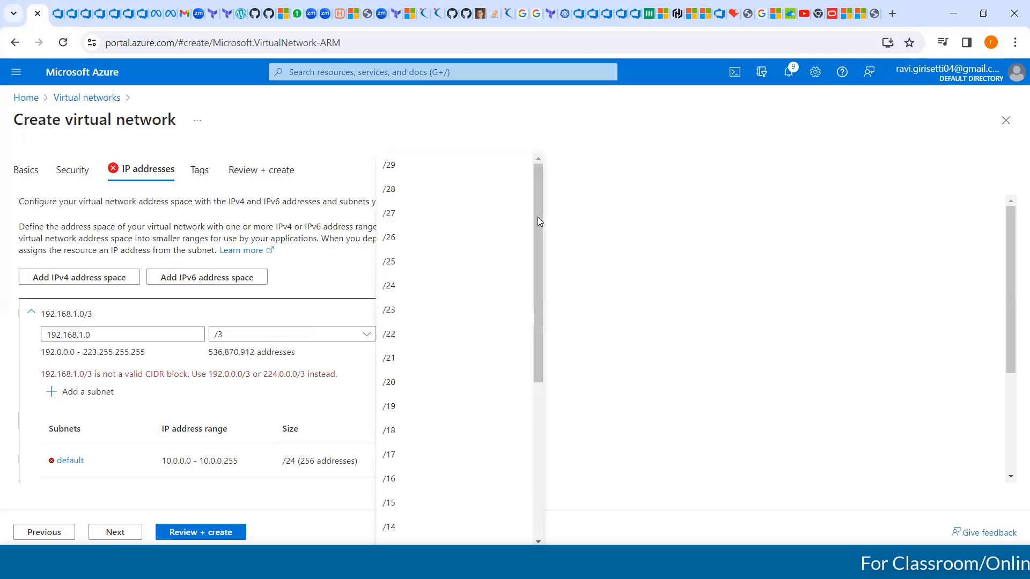
click(397, 216)
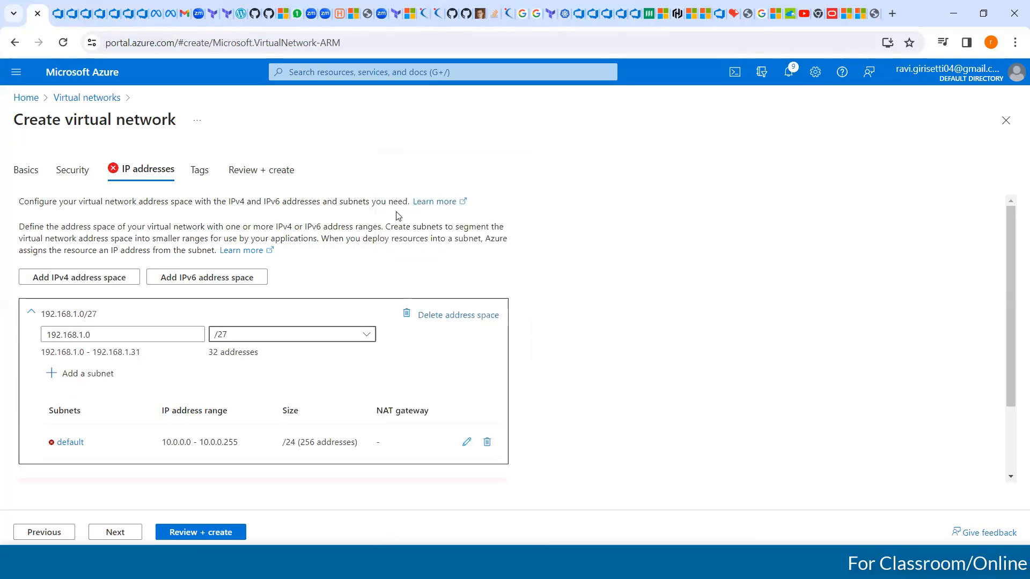
click(304, 336)
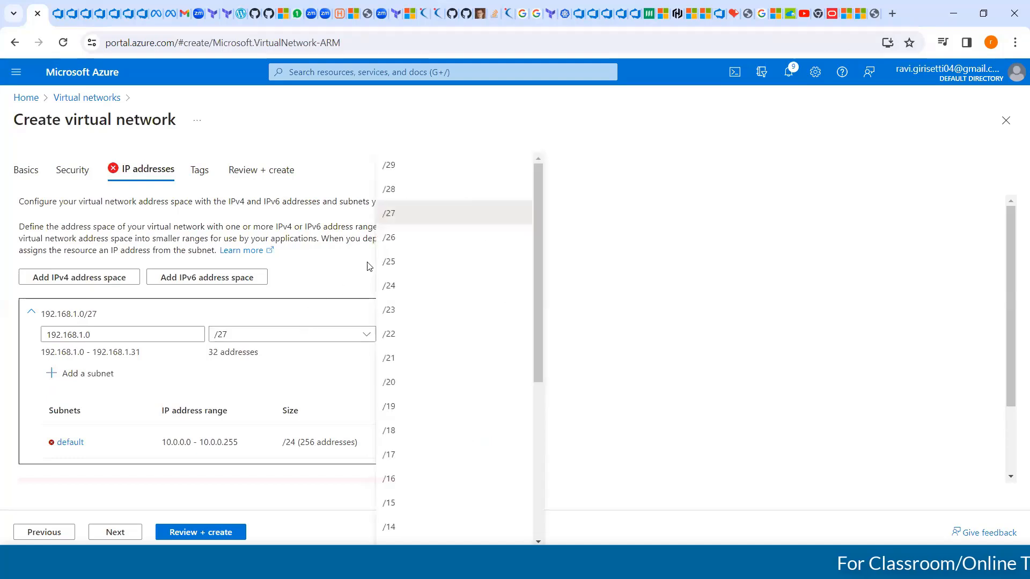
click(401, 239)
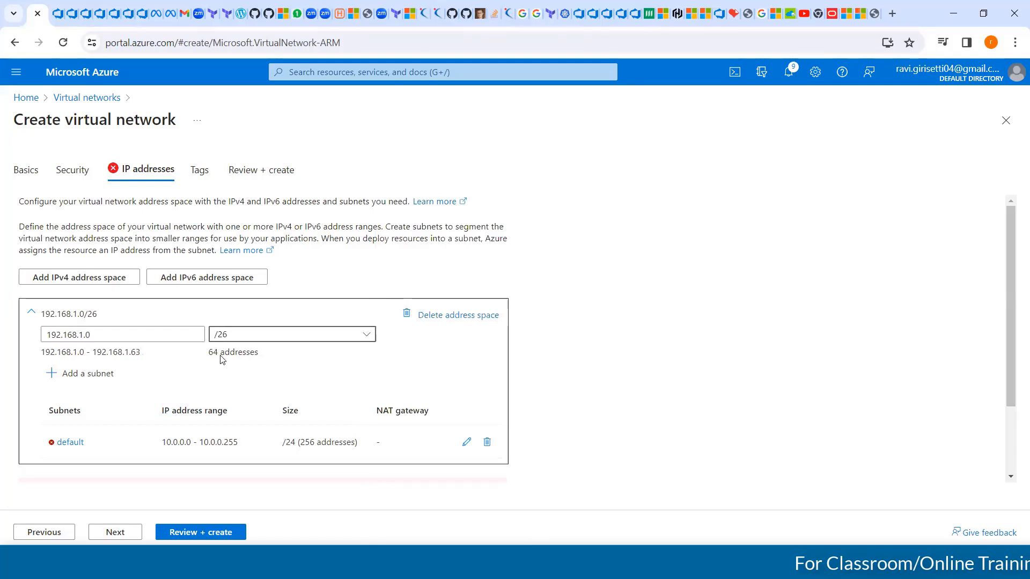
click(248, 336)
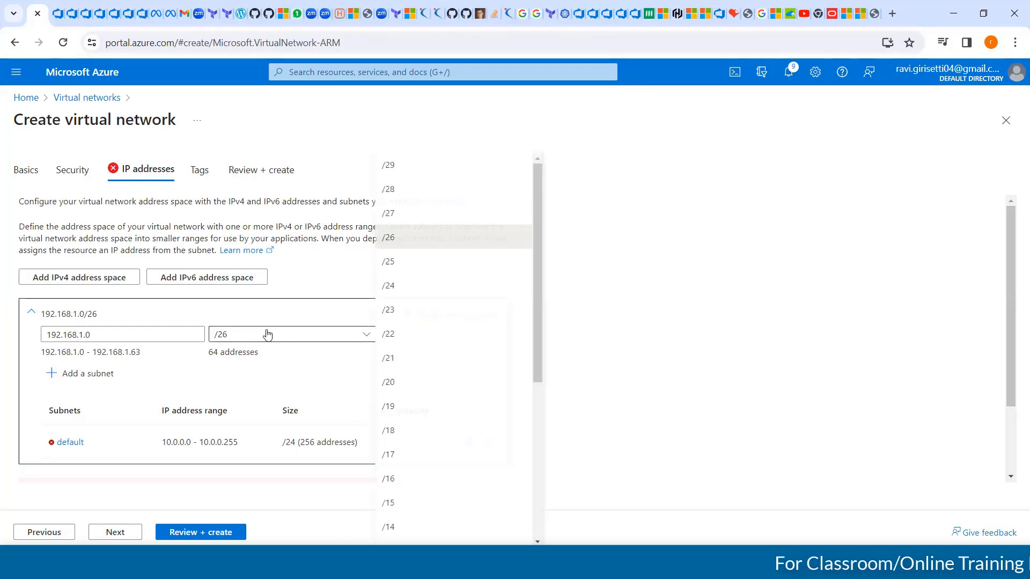
click(389, 263)
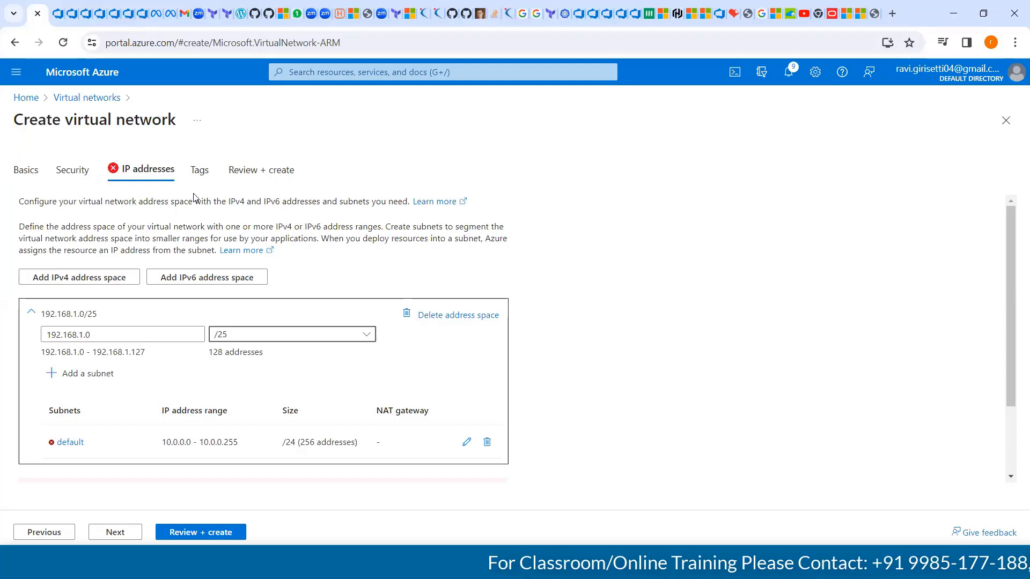
Step: Add a subnet named vm-snet with size /28 (16 addresses) starting at 192.168.1.0, and delete the default subnet
click(95, 378)
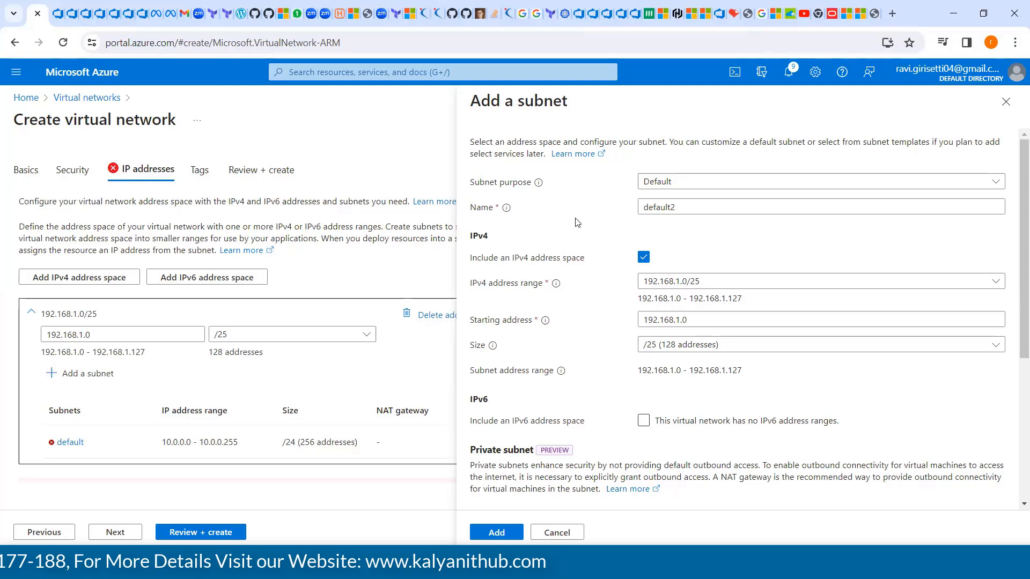
click(690, 206)
double_click(690, 206)
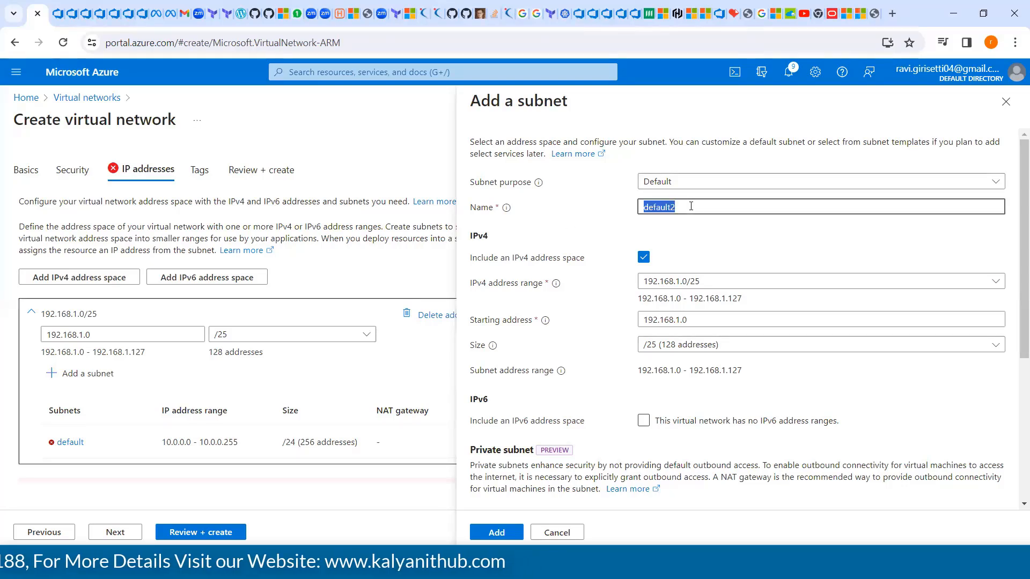
text(vm-s)
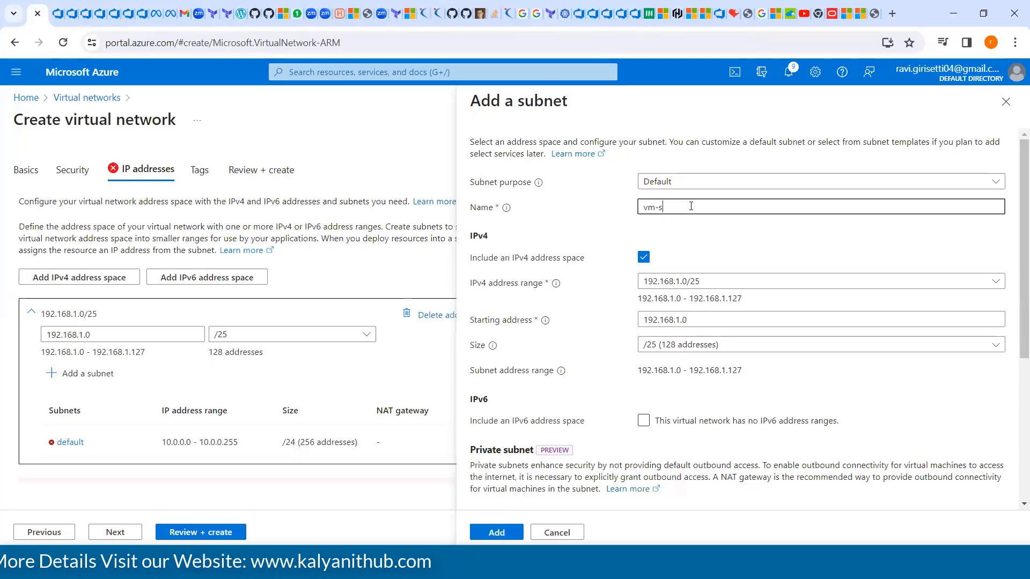
text(net)
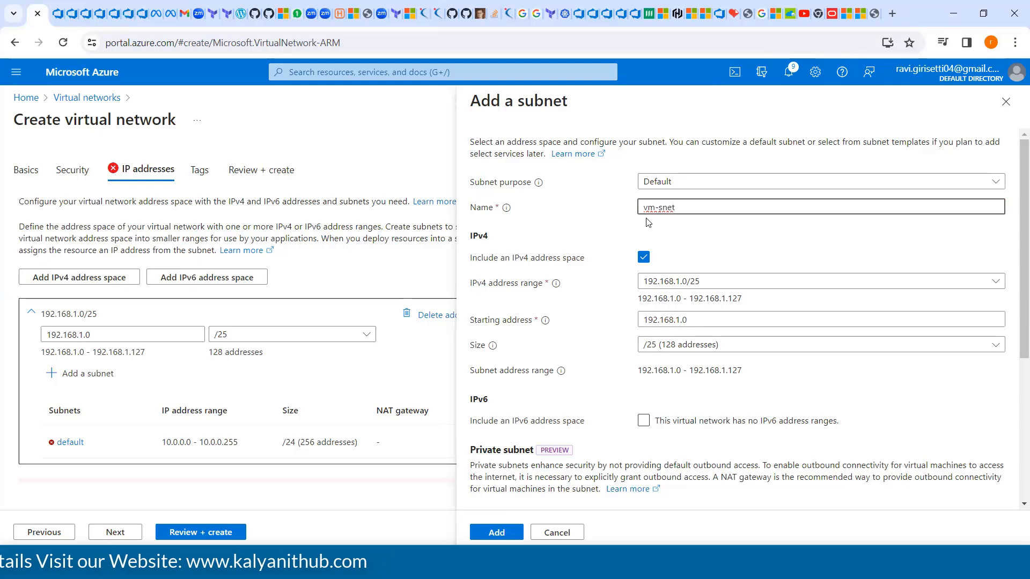
click(703, 346)
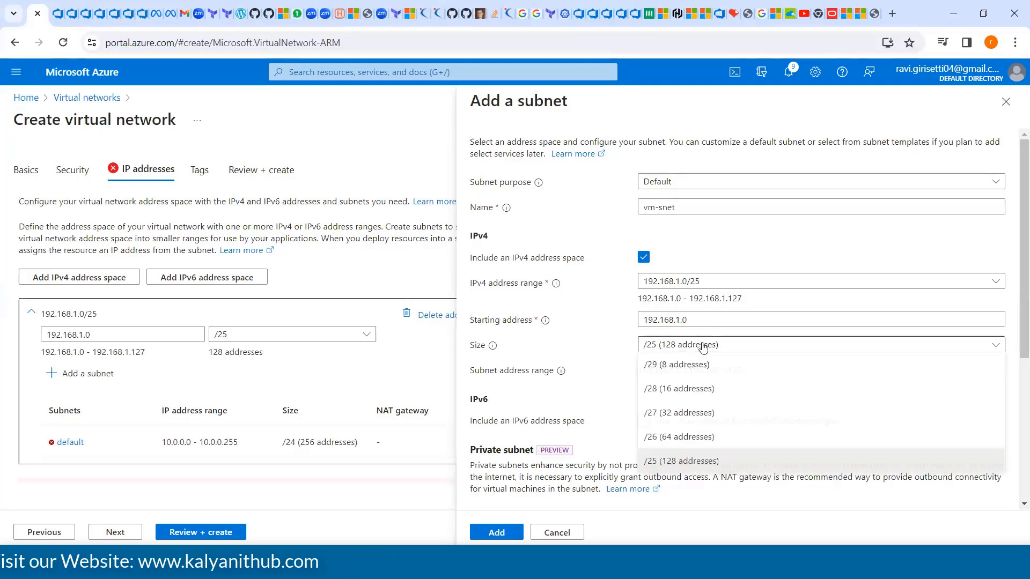
click(696, 387)
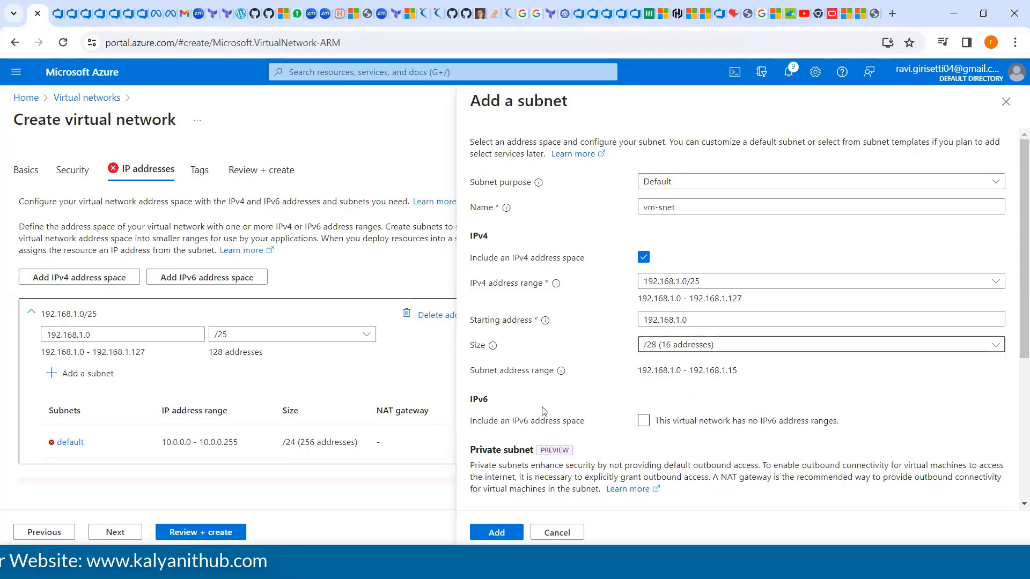
click(493, 534)
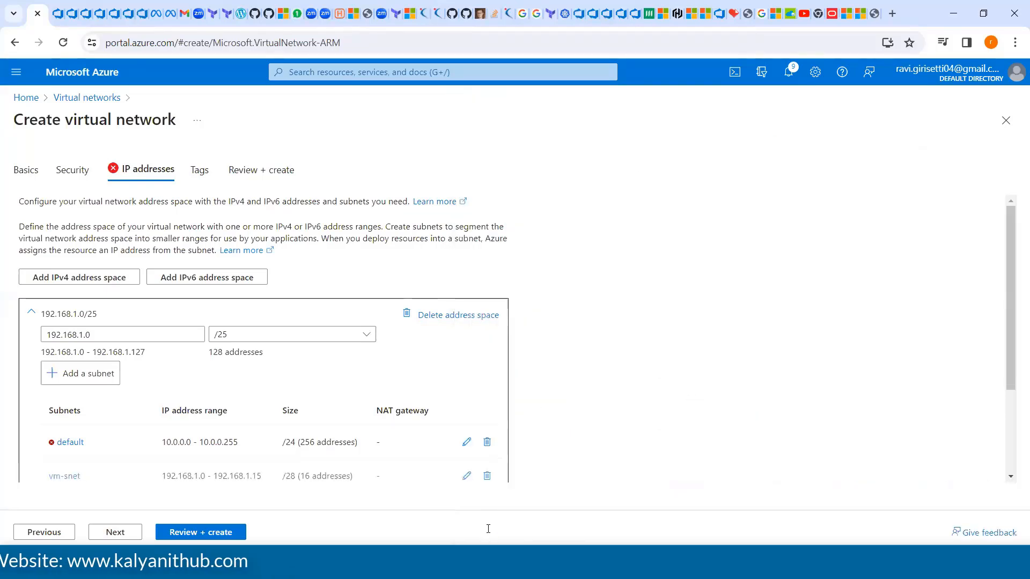
click(487, 442)
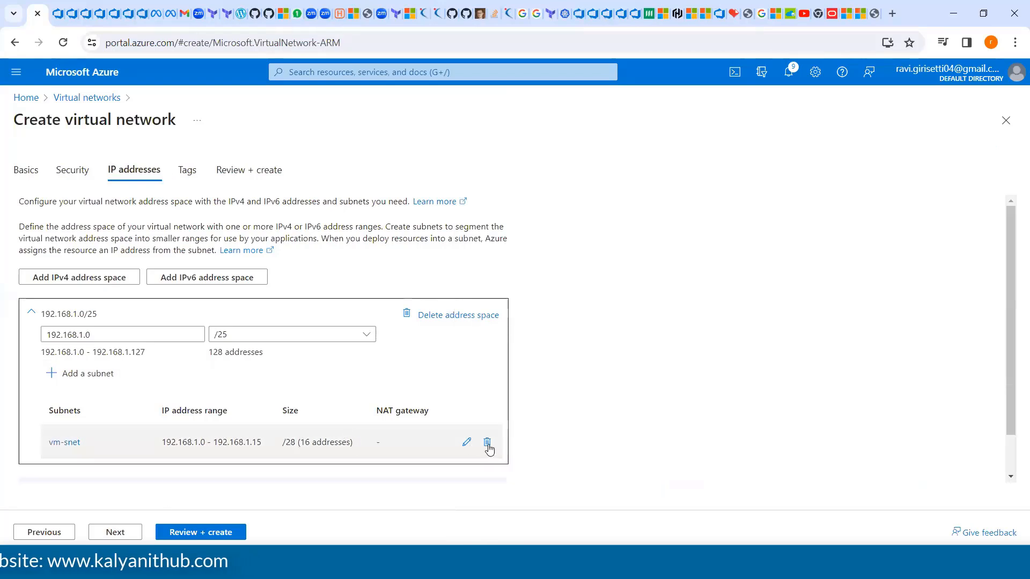
Step: Add a second subnet named appgw-snet with size /27 (32 addresses) starting at 192.168.1.64
click(97, 376)
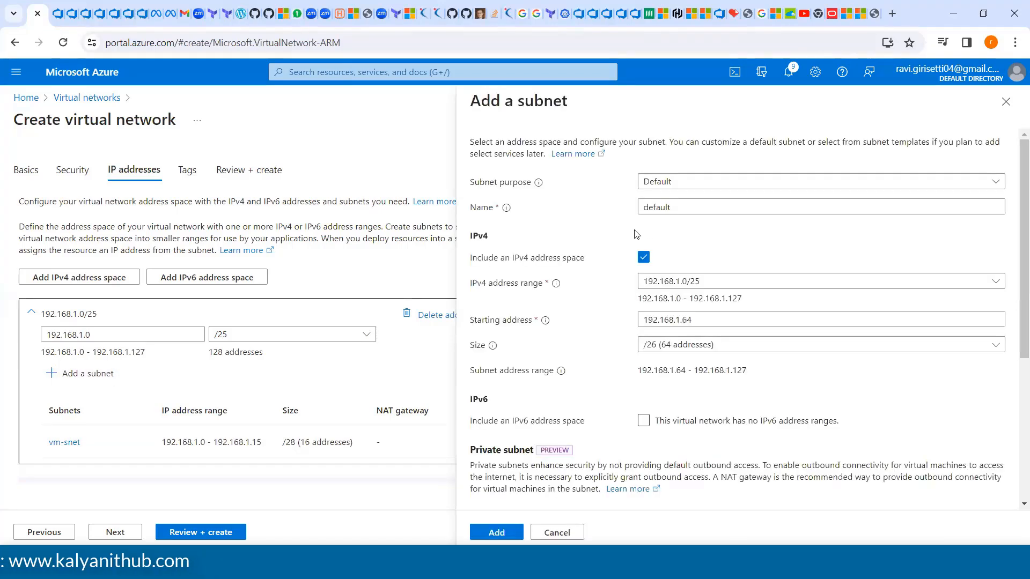
double_click(663, 206)
text(appgw)
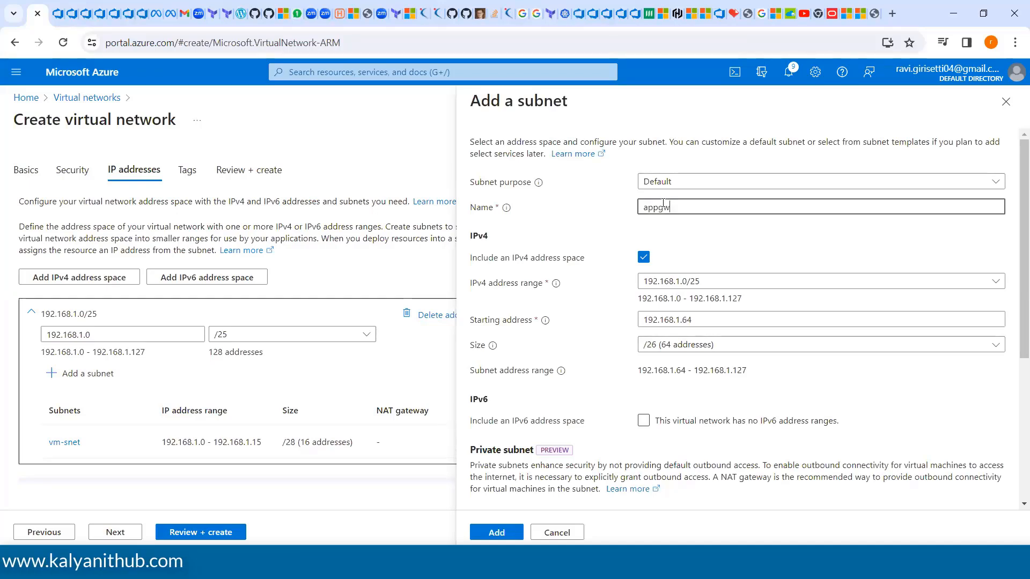
text(-sne)
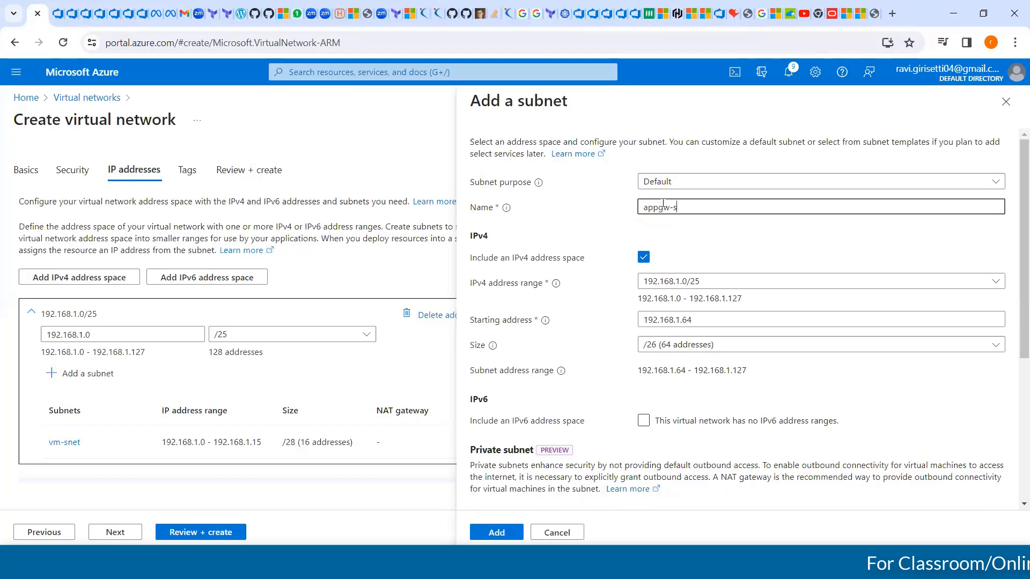
click(684, 345)
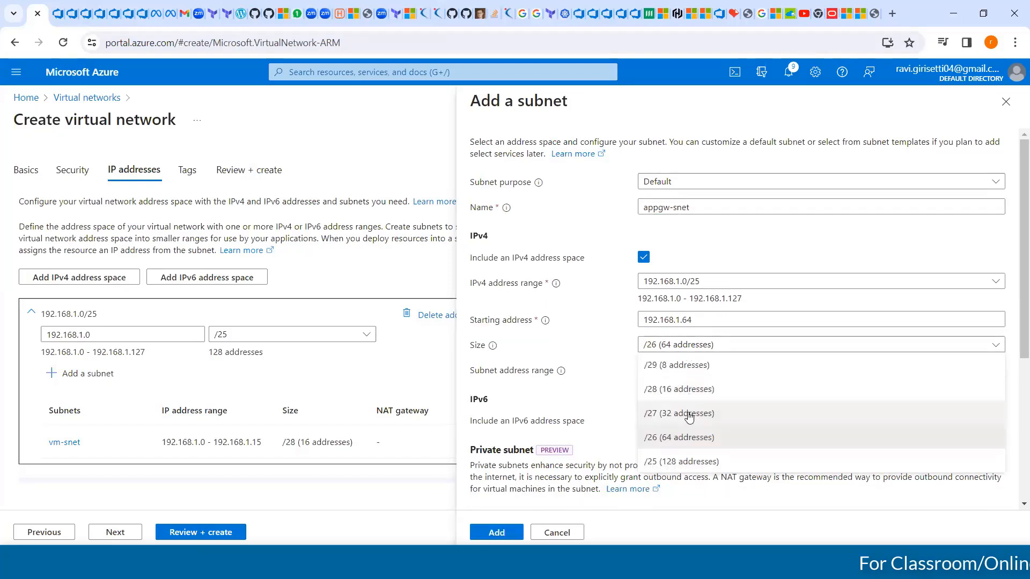
click(689, 414)
click(507, 533)
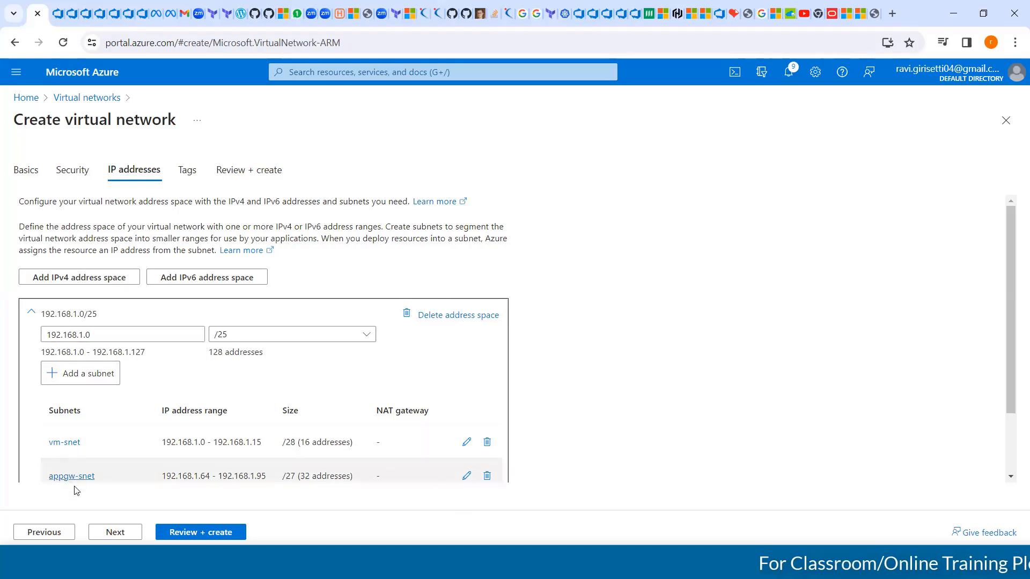
Step: Try to configure a new subnet named aks-snet starting at 192.168.1.32, with size /26 and with /28
click(79, 376)
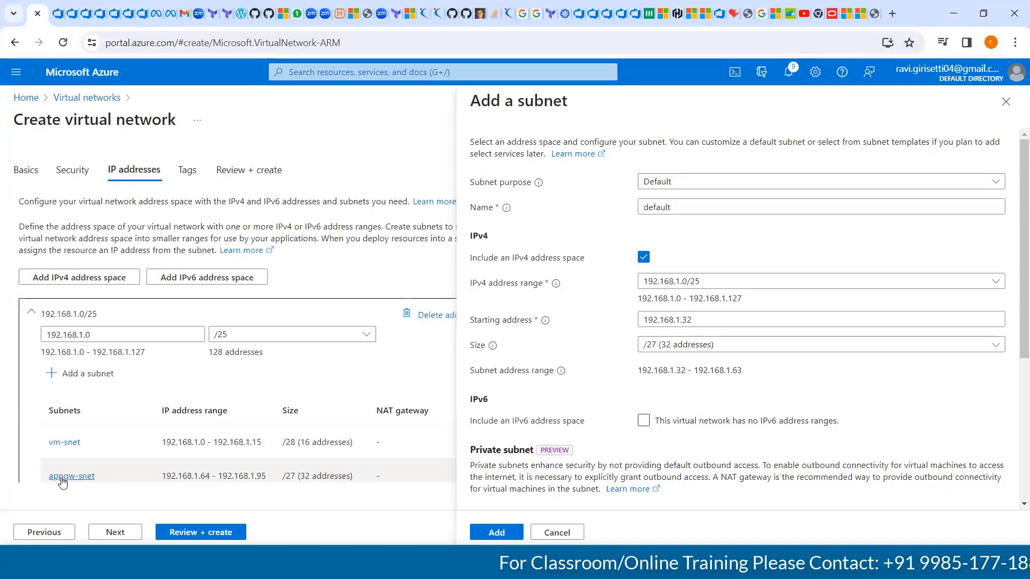
double_click(681, 203)
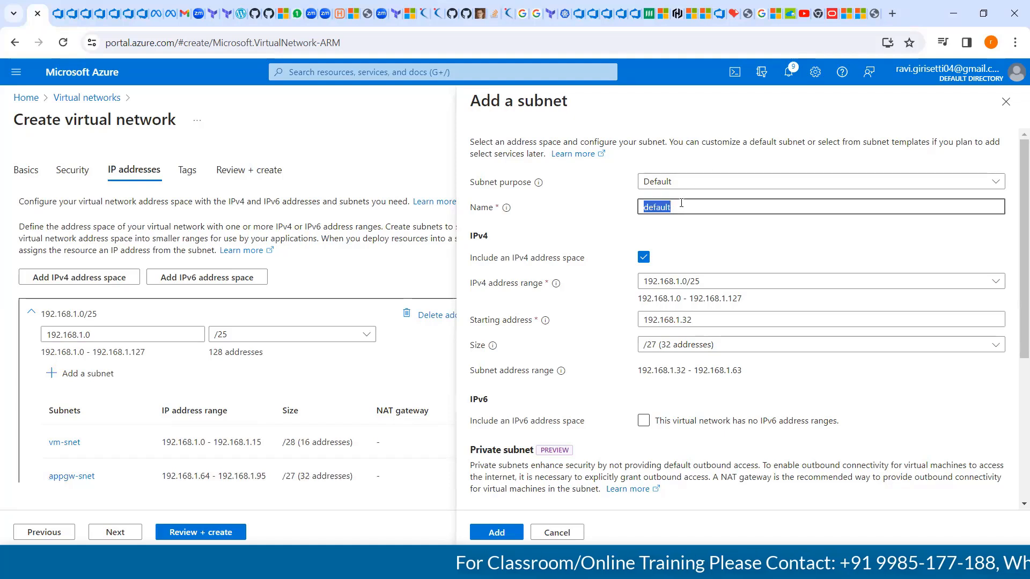
text(aks-snet)
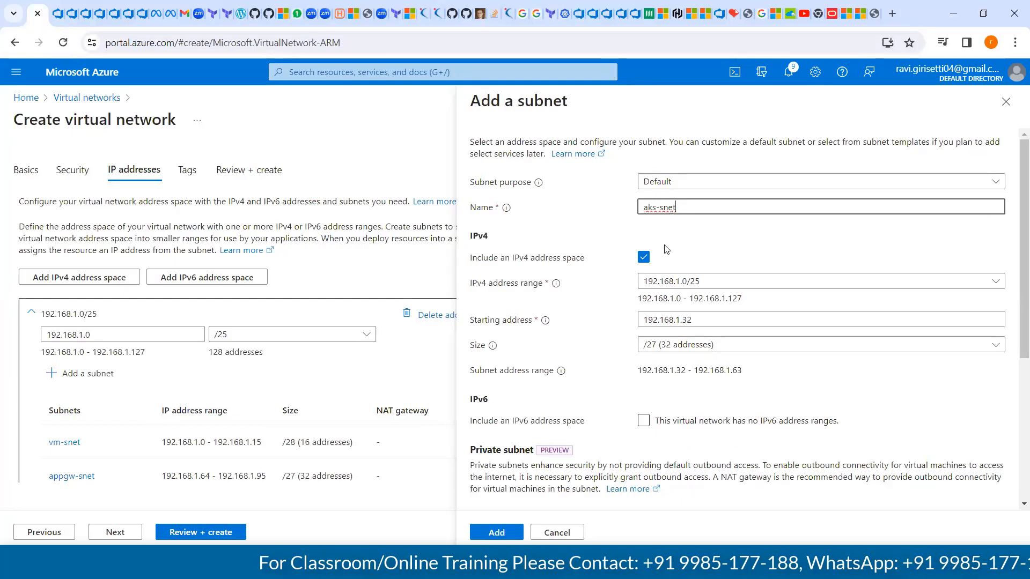
click(689, 344)
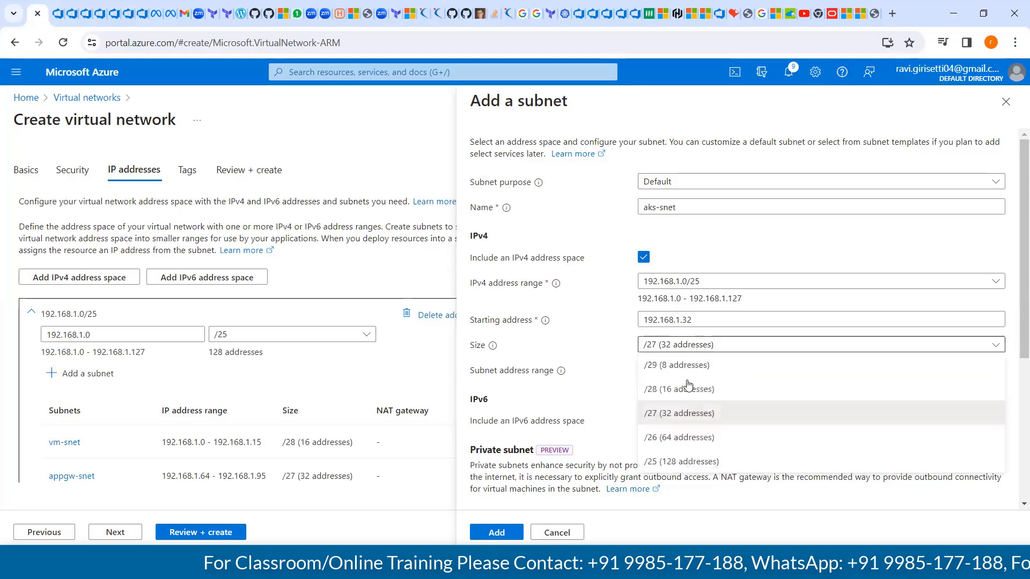
click(685, 444)
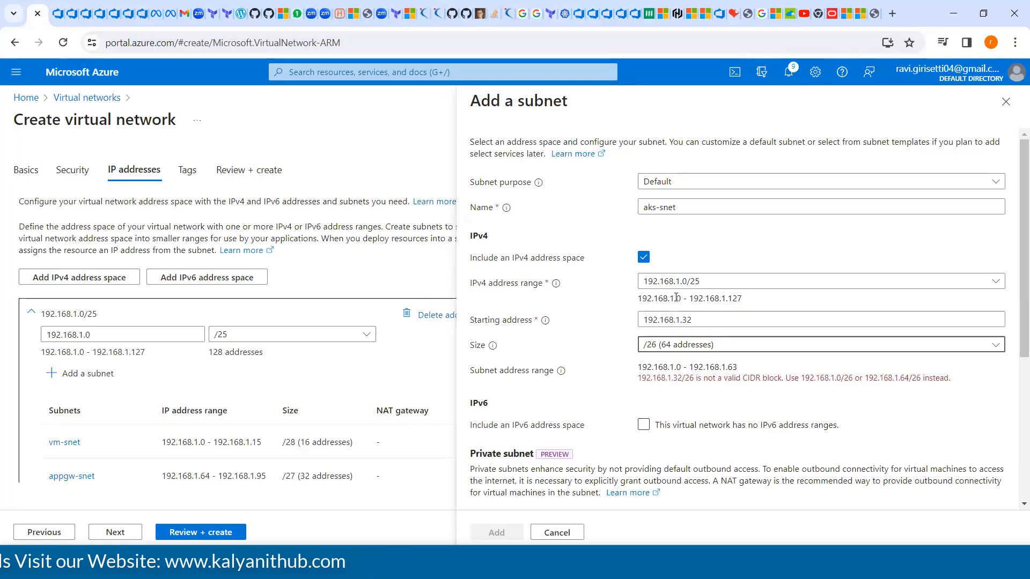
click(700, 346)
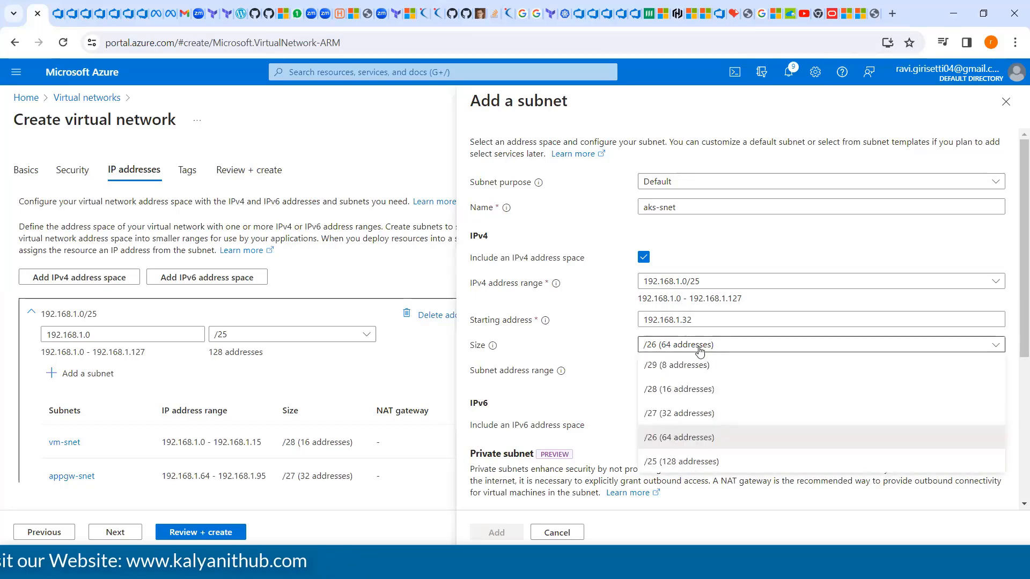
click(693, 391)
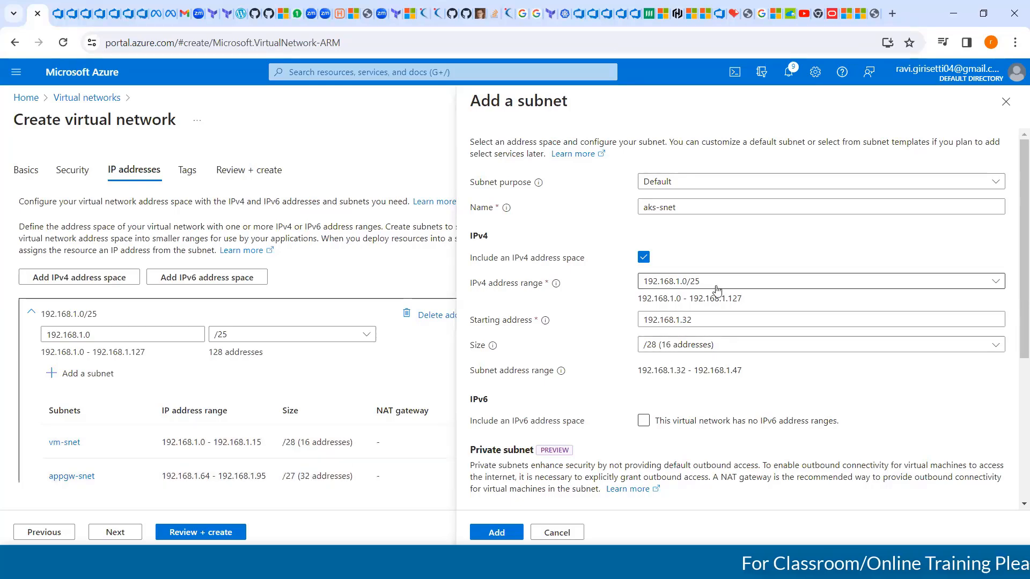
Step: Try to change the appgw-snet subnet to size /28 (16 addresses) with starting address 192.168.1.16
click(80, 476)
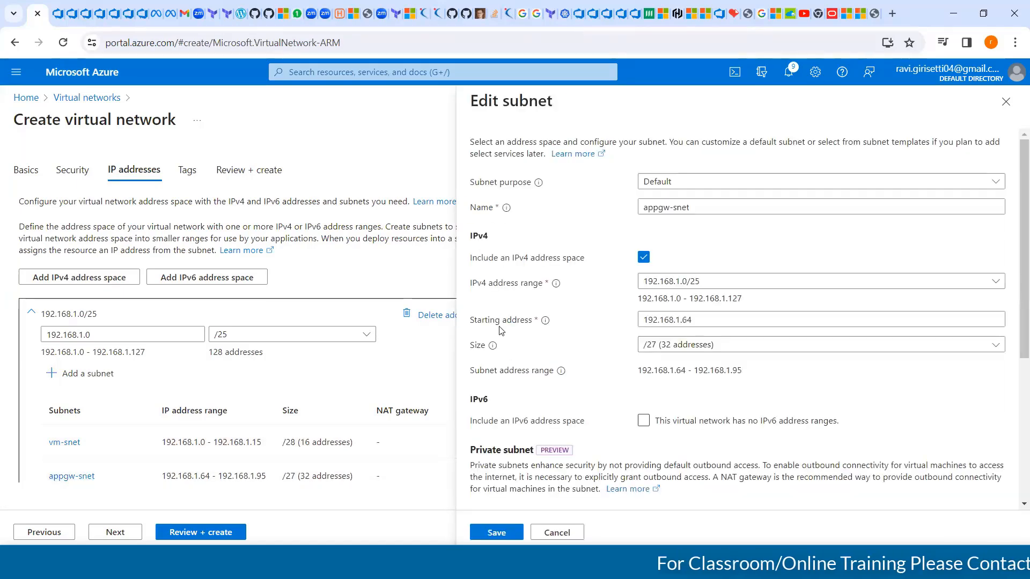
click(680, 321)
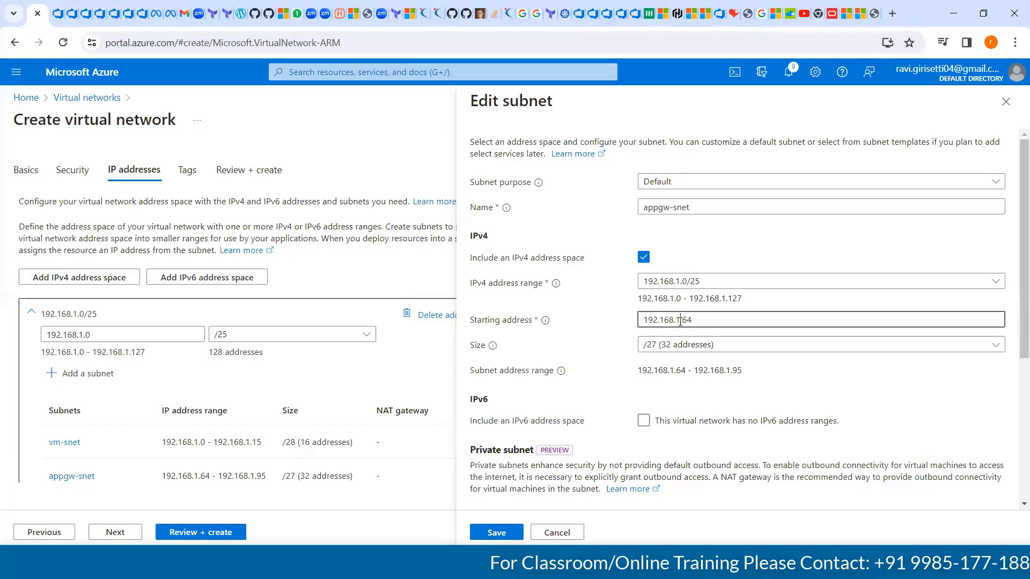
click(683, 369)
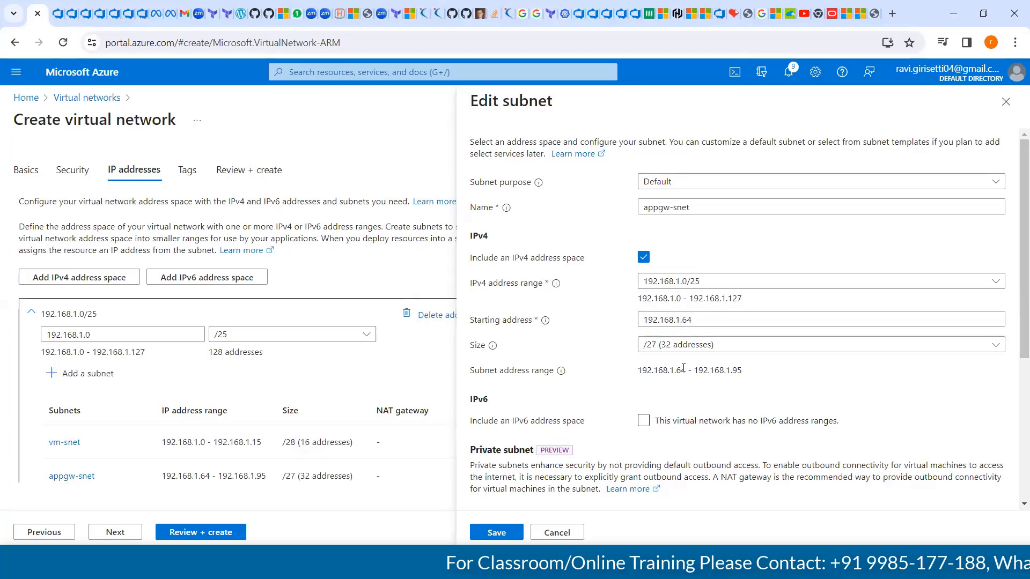
click(718, 349)
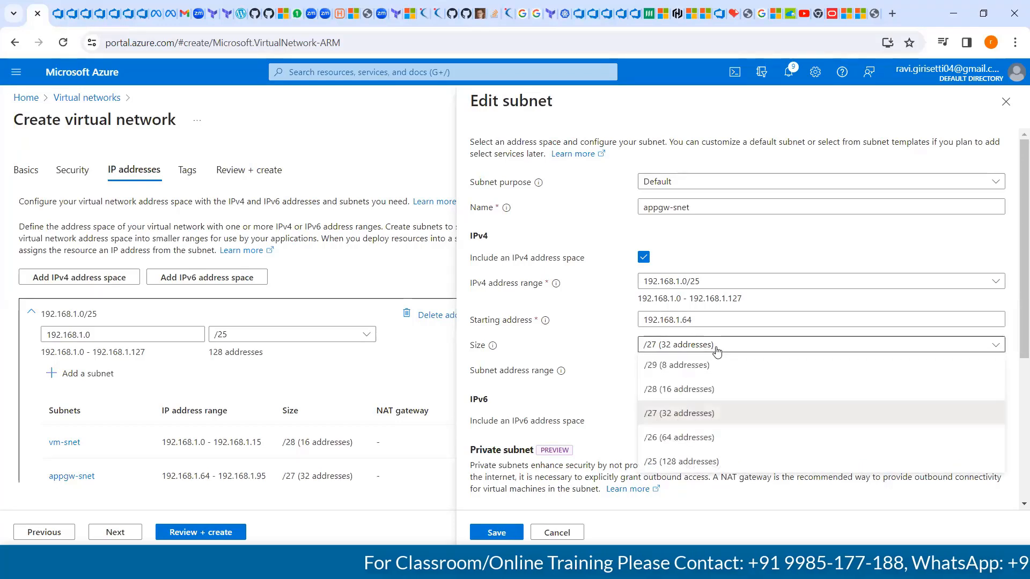
click(700, 391)
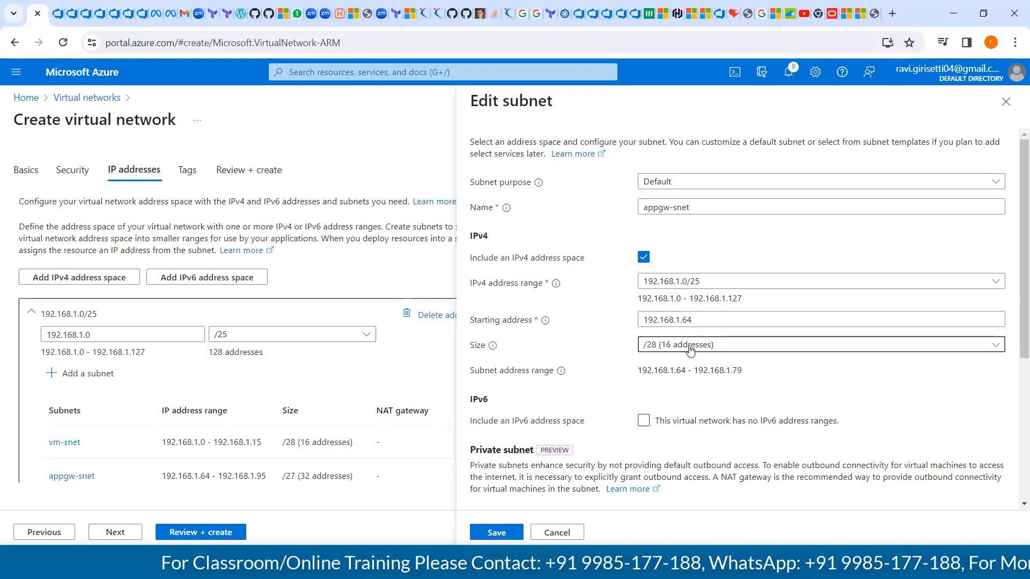
click(690, 319)
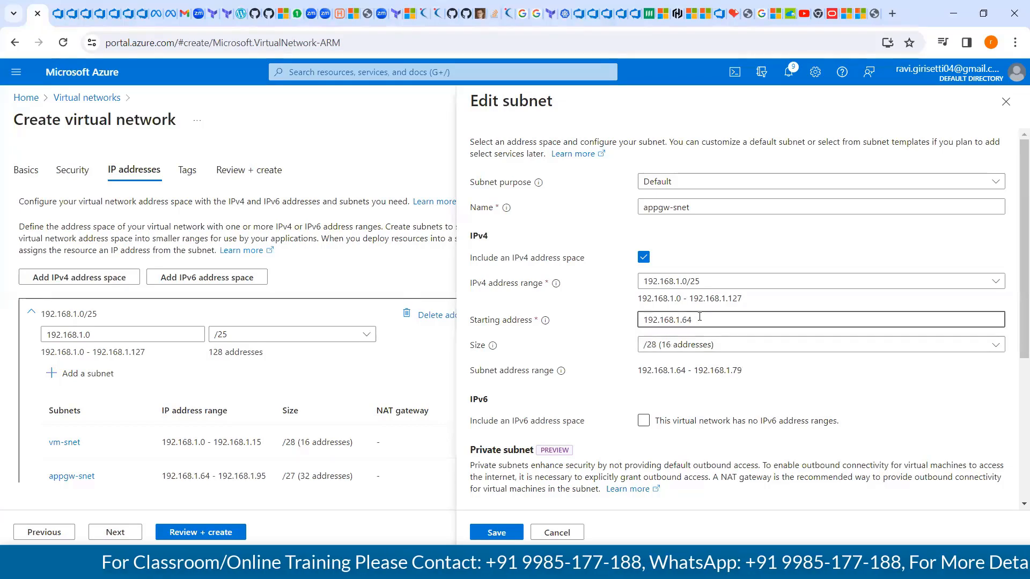
key(BackSpace)
key(BackSpace)
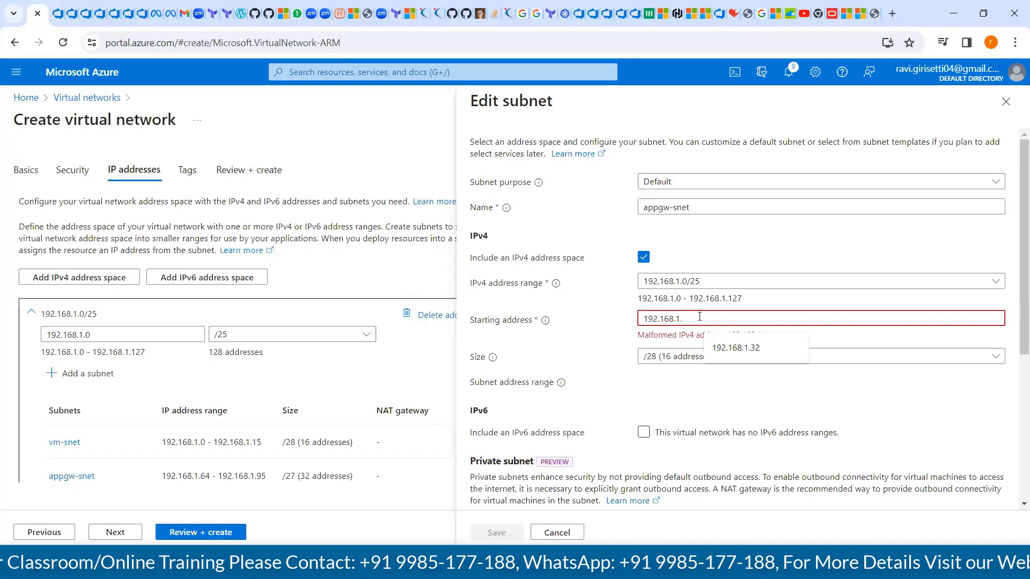
text(16)
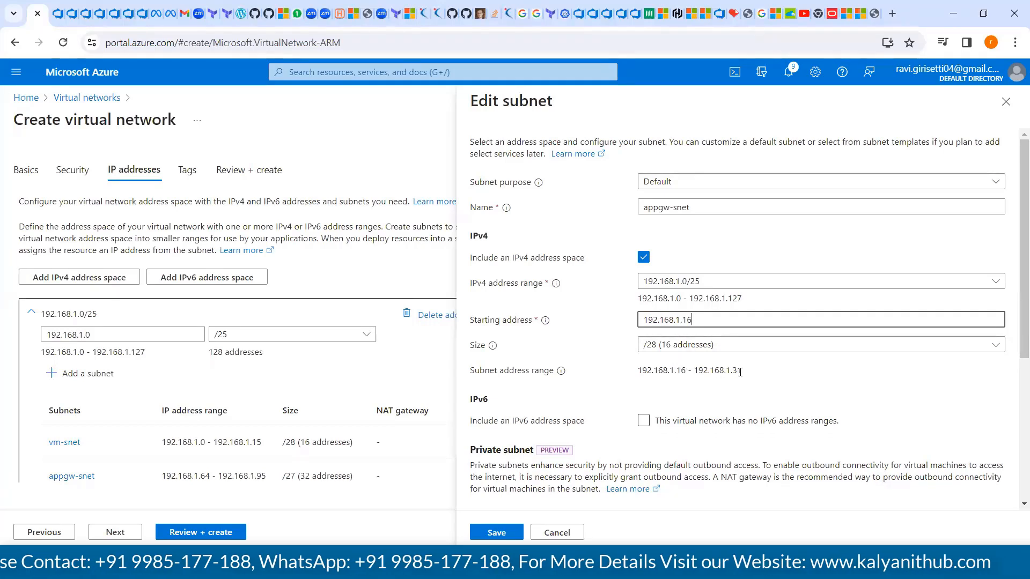
Step: Try size /27 (32 addresses) for appgw-snet at the same starting address, and cancel the subnet edit
click(707, 348)
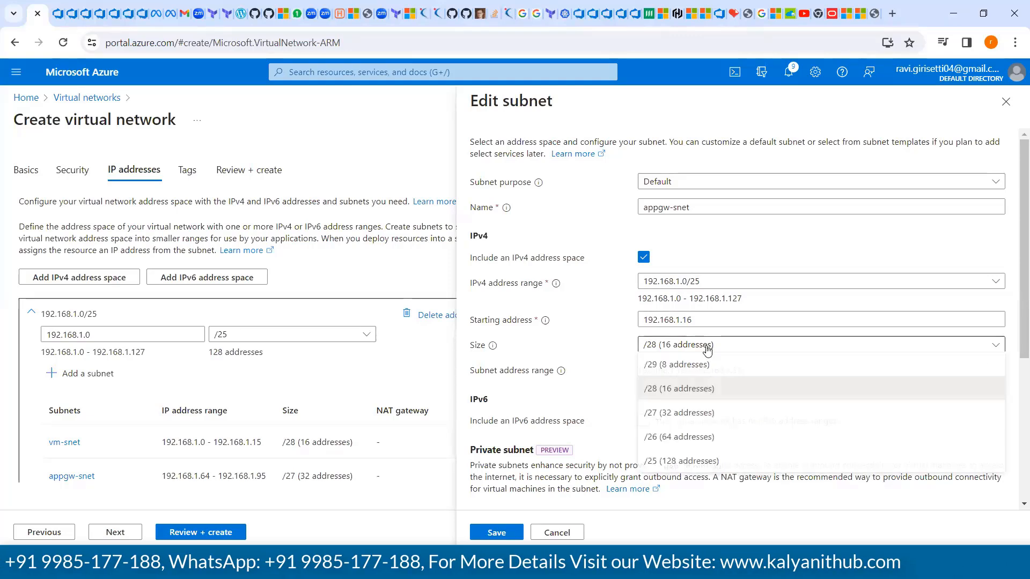
click(682, 418)
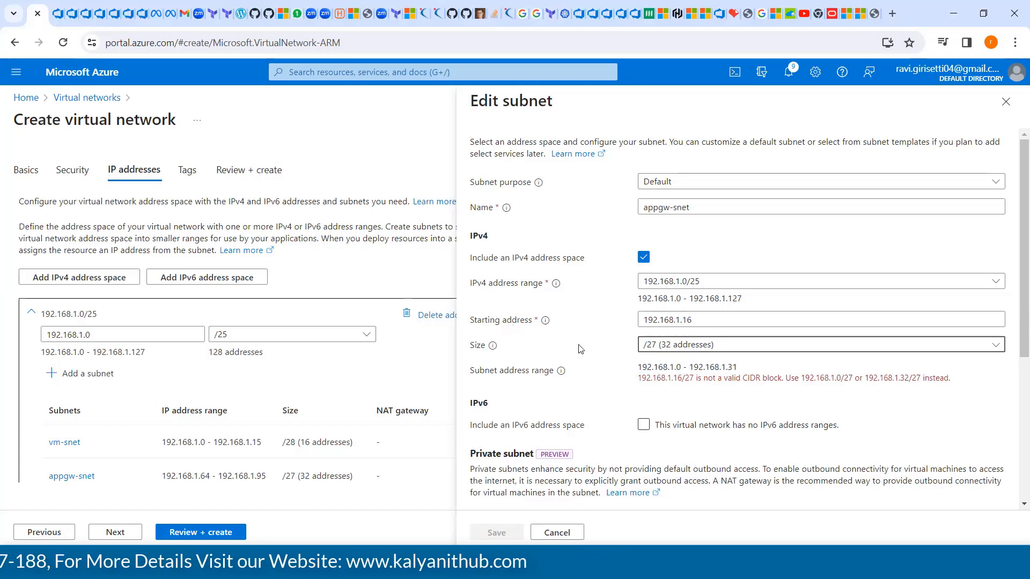
click(680, 349)
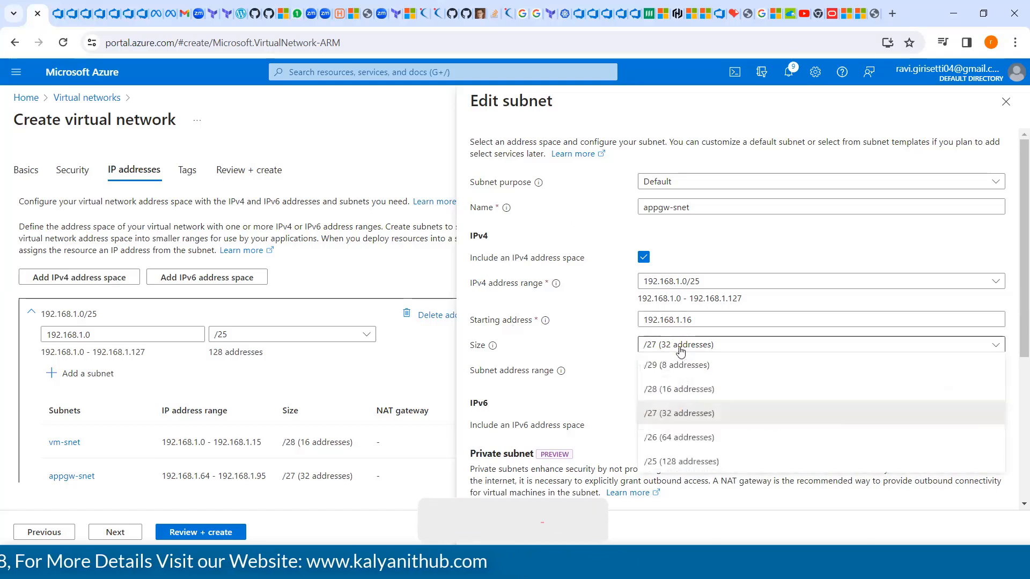
click(676, 412)
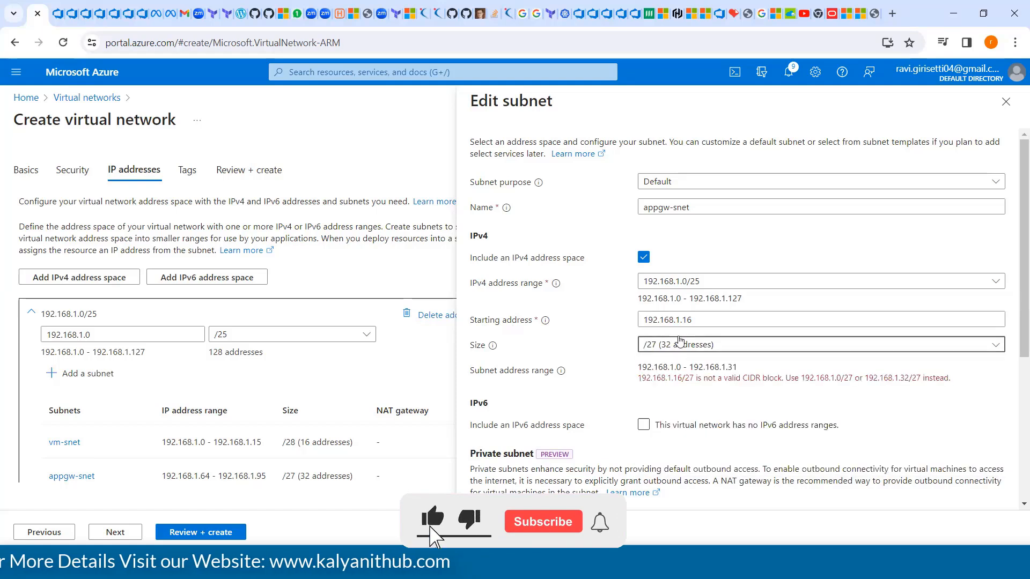
click(692, 319)
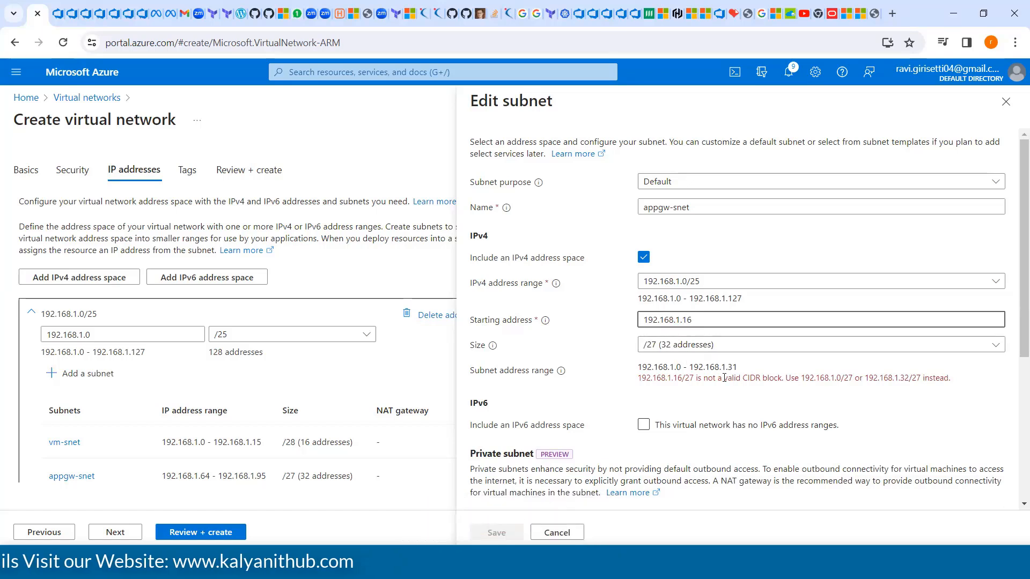
click(546, 334)
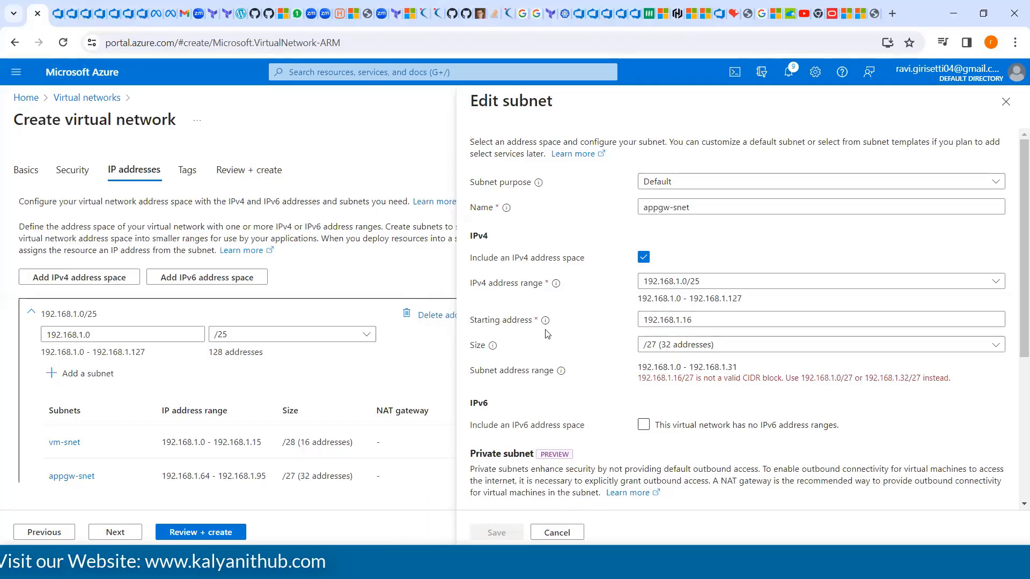
click(550, 531)
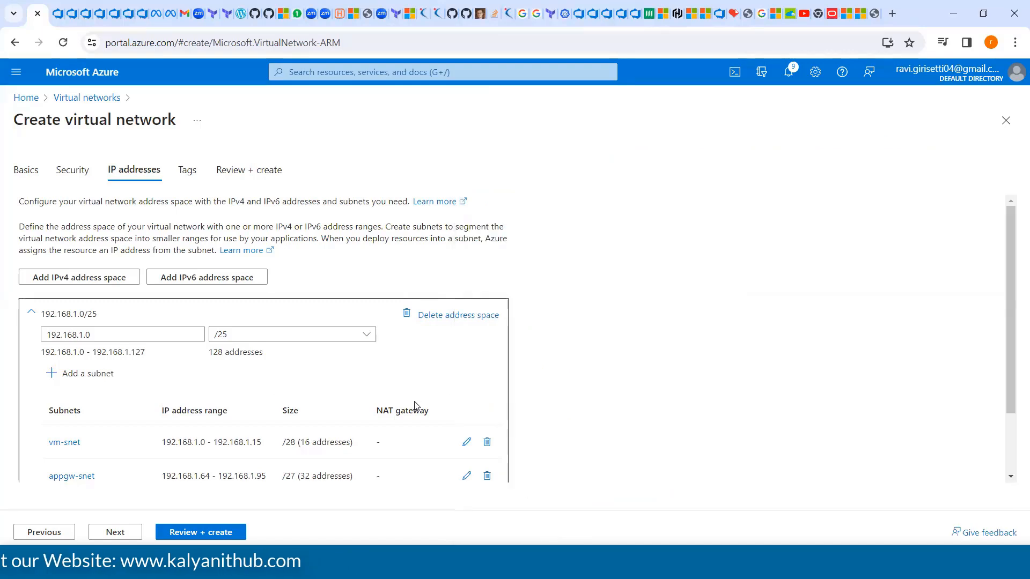
Step: Try to configure a new subnet named aks-snet with starting address 192.168.1.16 and size /28 (16 addresses)
scroll(548, 271, down, 3)
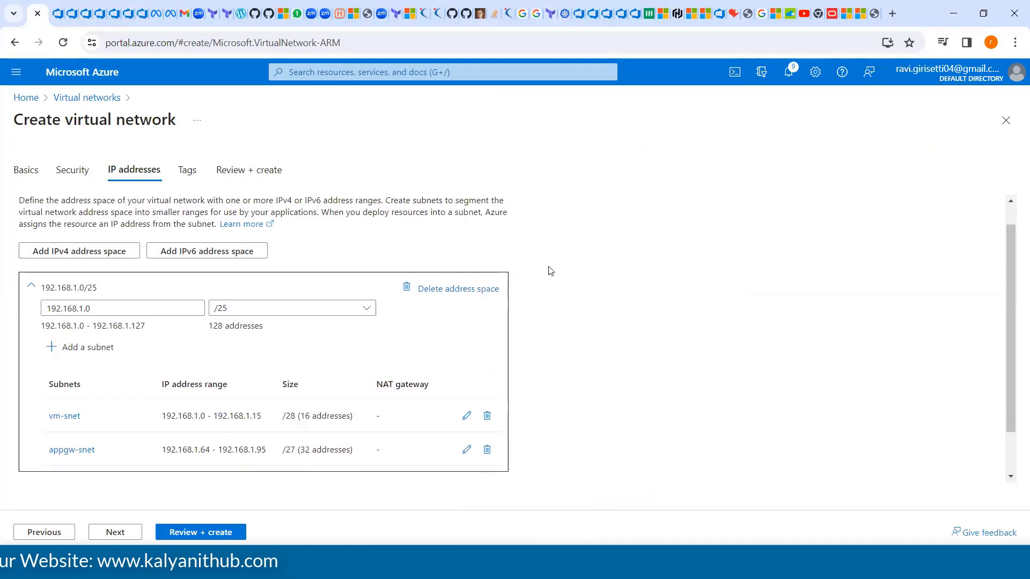
click(76, 298)
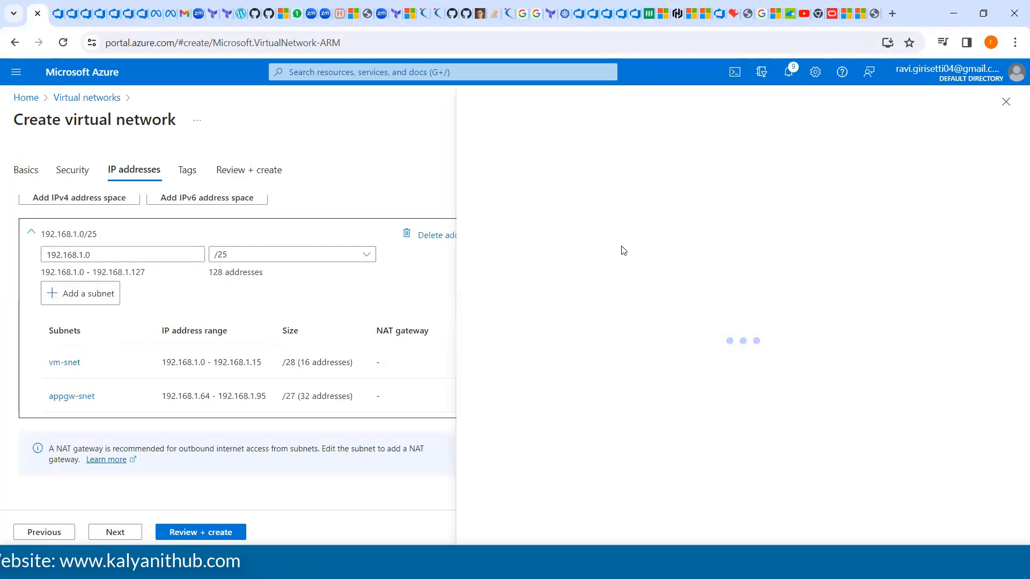
click(687, 203)
double_click(688, 206)
text(aks-sn)
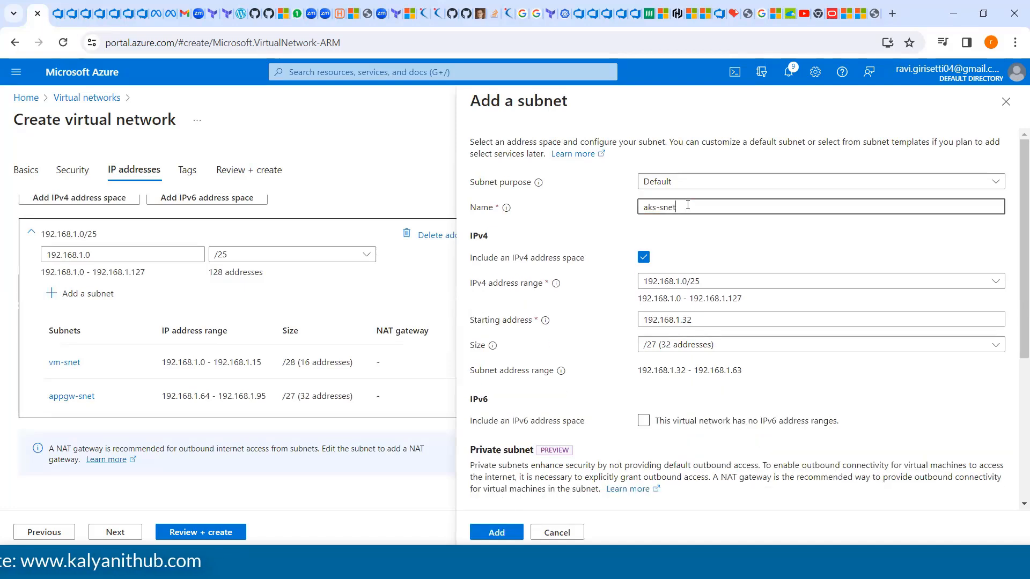
text(et)
click(710, 316)
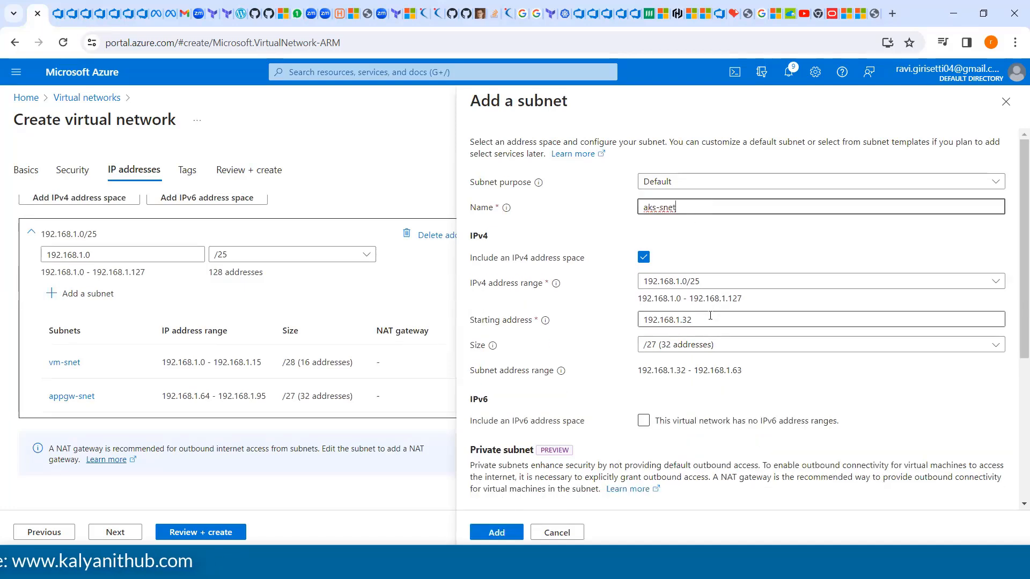
key(BackSpace)
key(BackSpace)
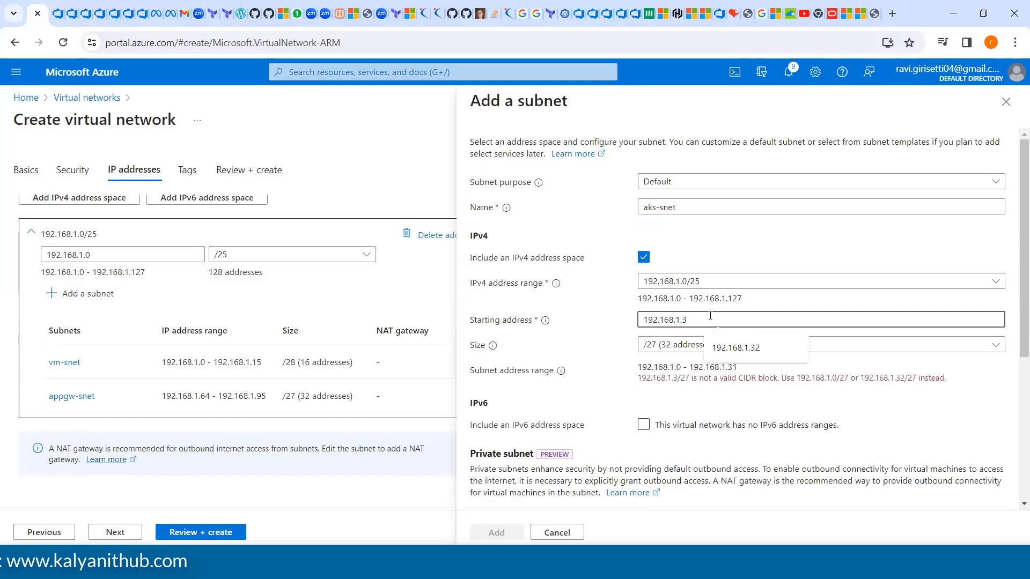
text(16)
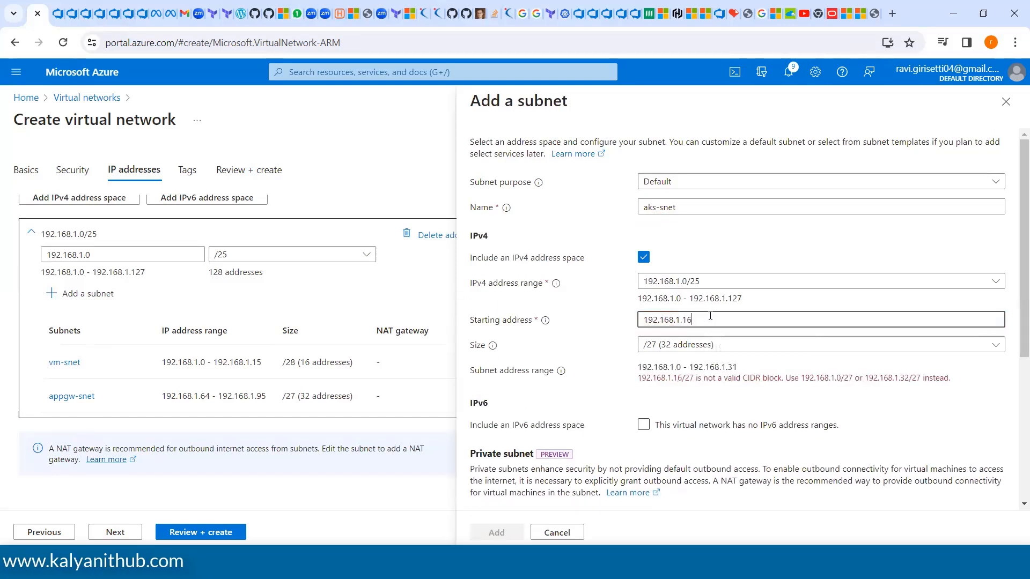
click(715, 346)
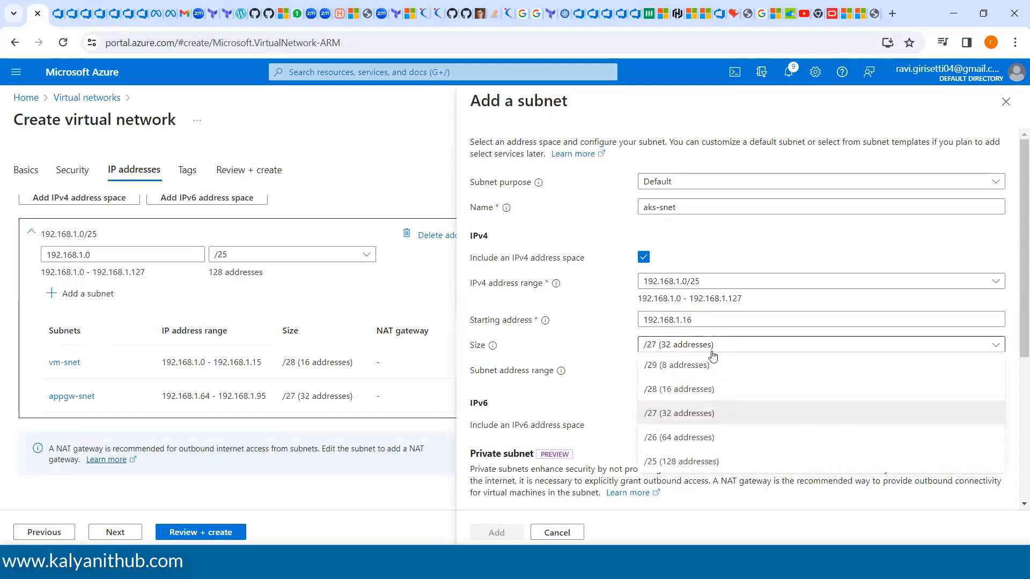
click(697, 389)
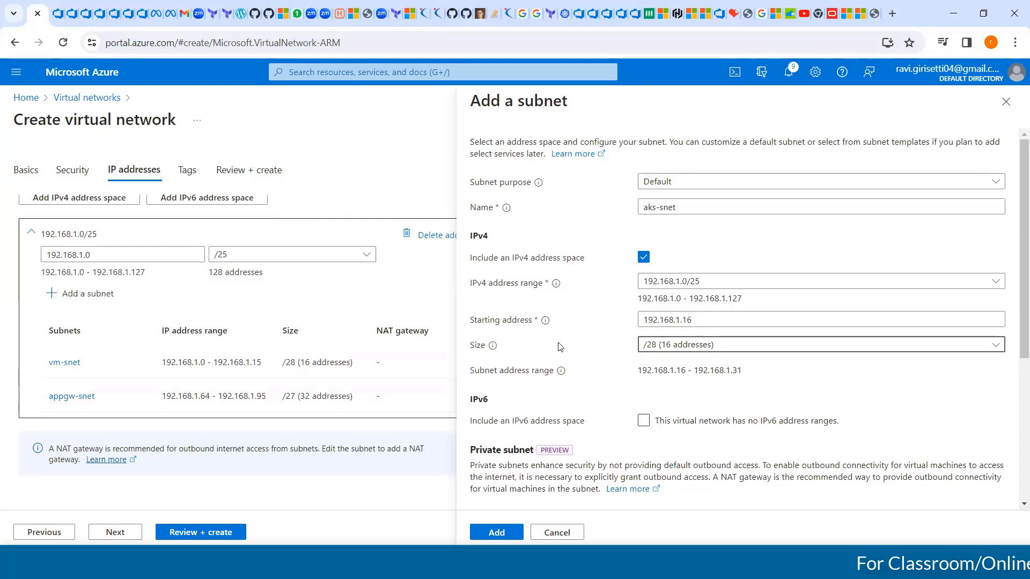
Step: Try sizes /27 (32 addresses) and /26 (64 addresses) for the new aks-snet subnet
click(677, 349)
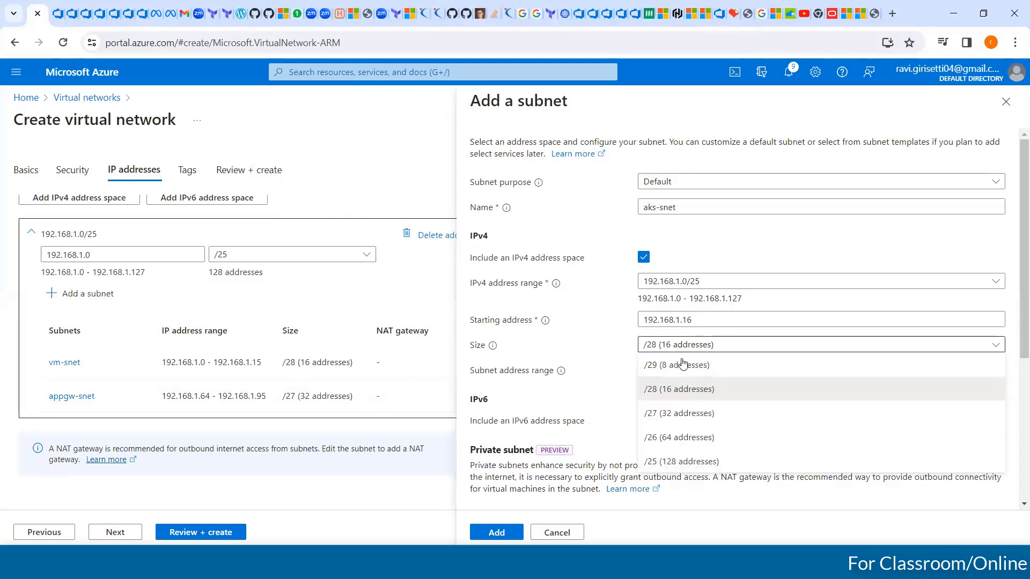
click(683, 413)
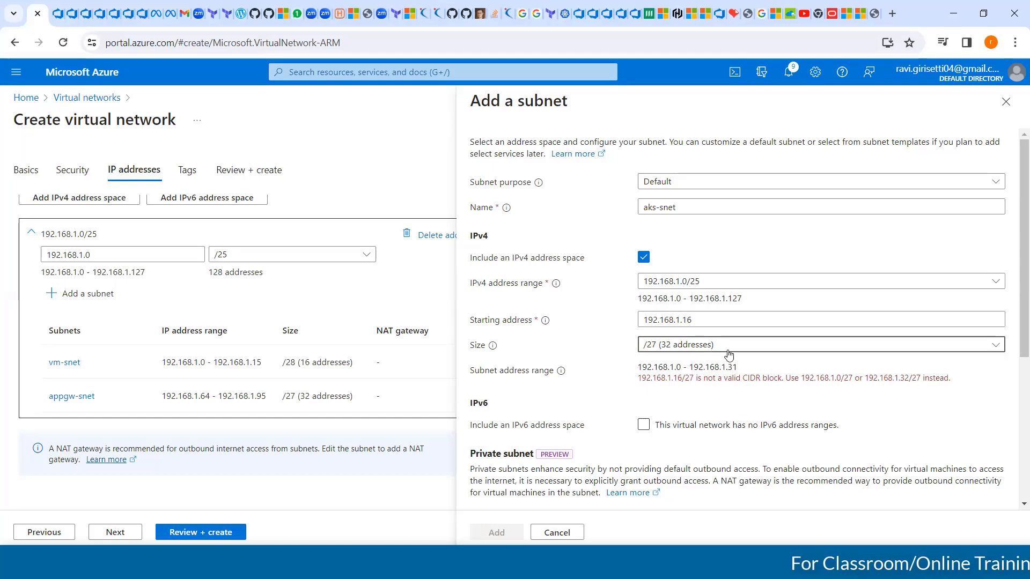
click(708, 347)
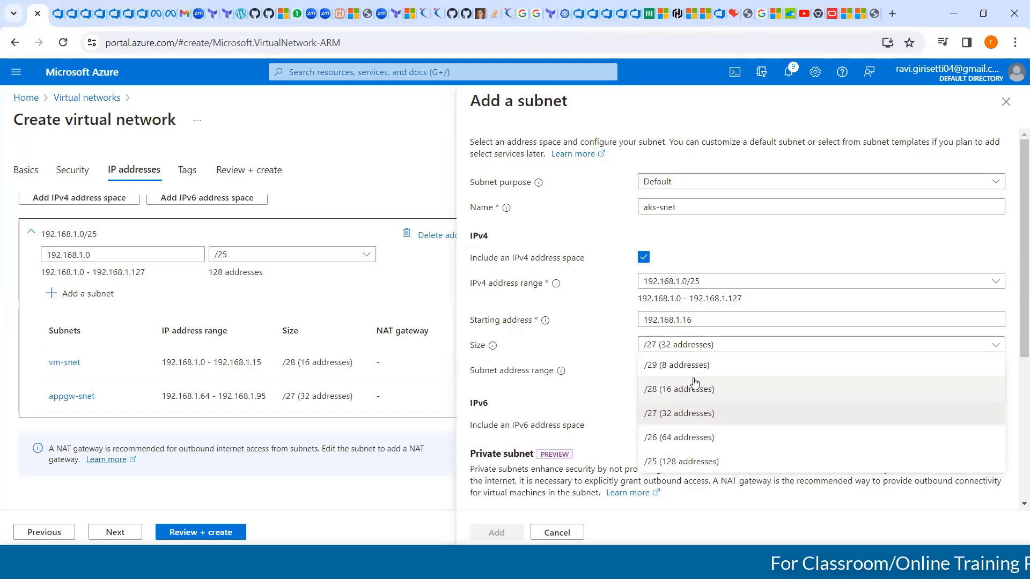
click(689, 438)
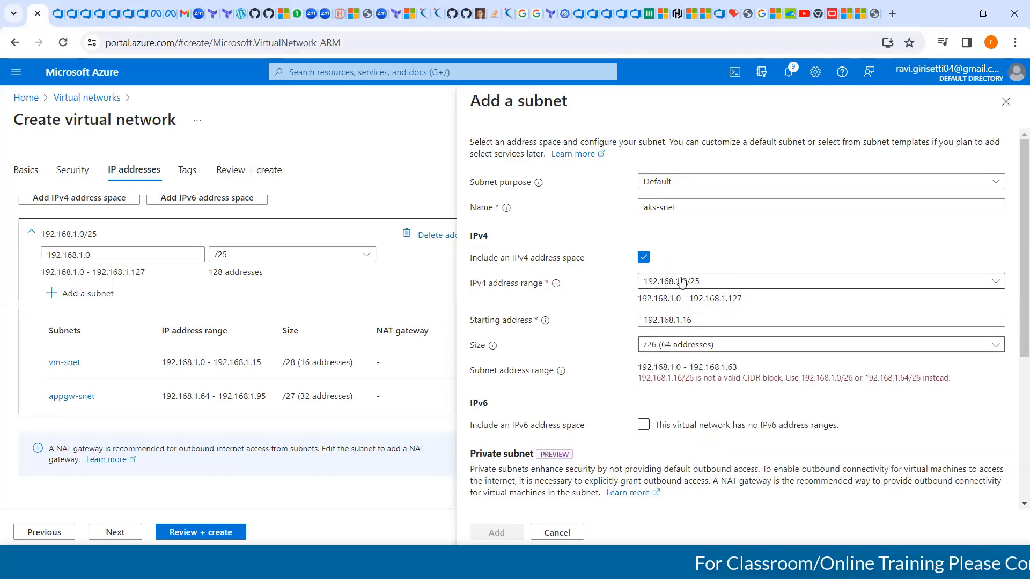
click(694, 346)
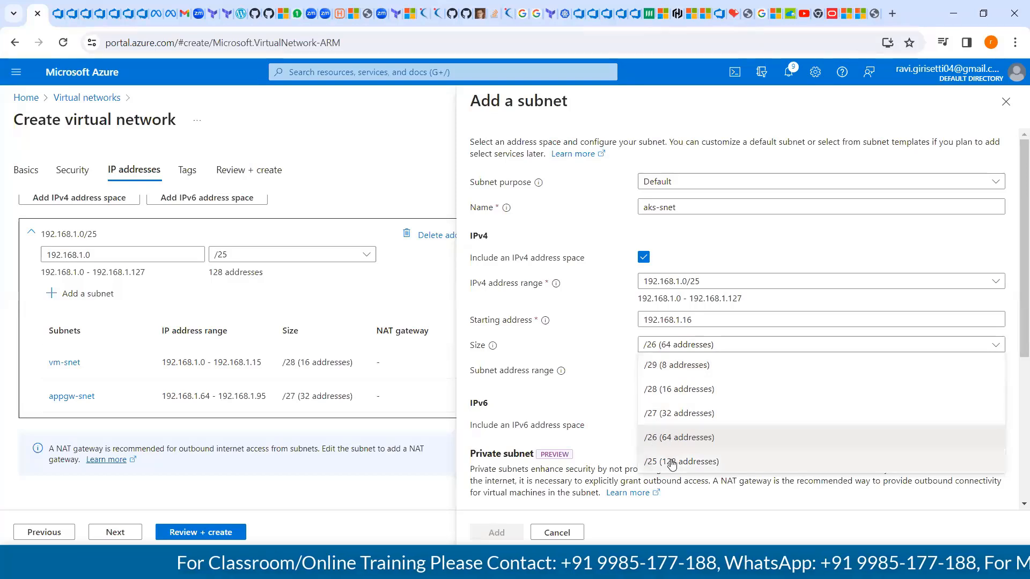
click(592, 214)
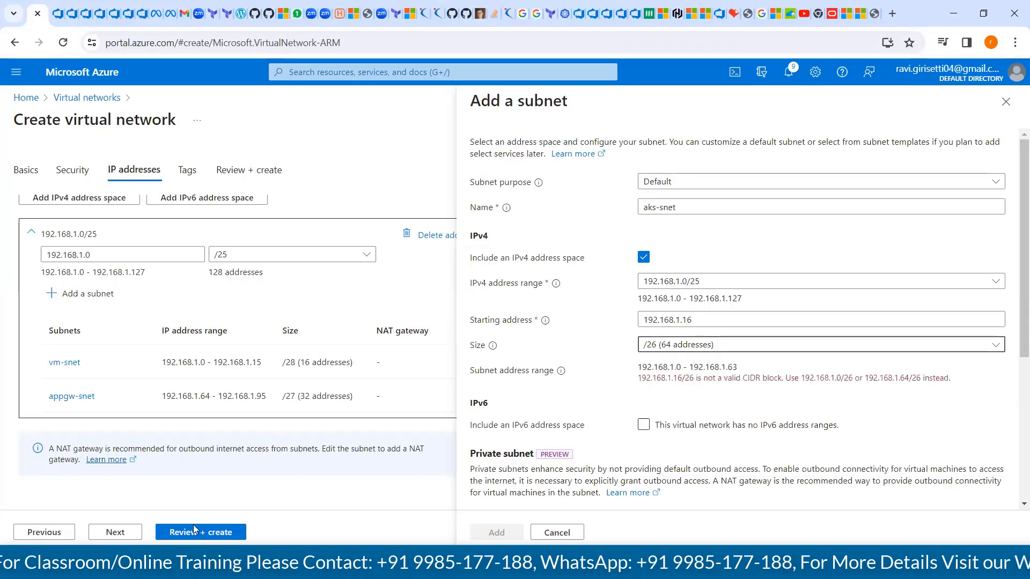
Step: Discard the unfinished aks-snet subnet and add a "created by" tag with the creator's name as its value
click(122, 529)
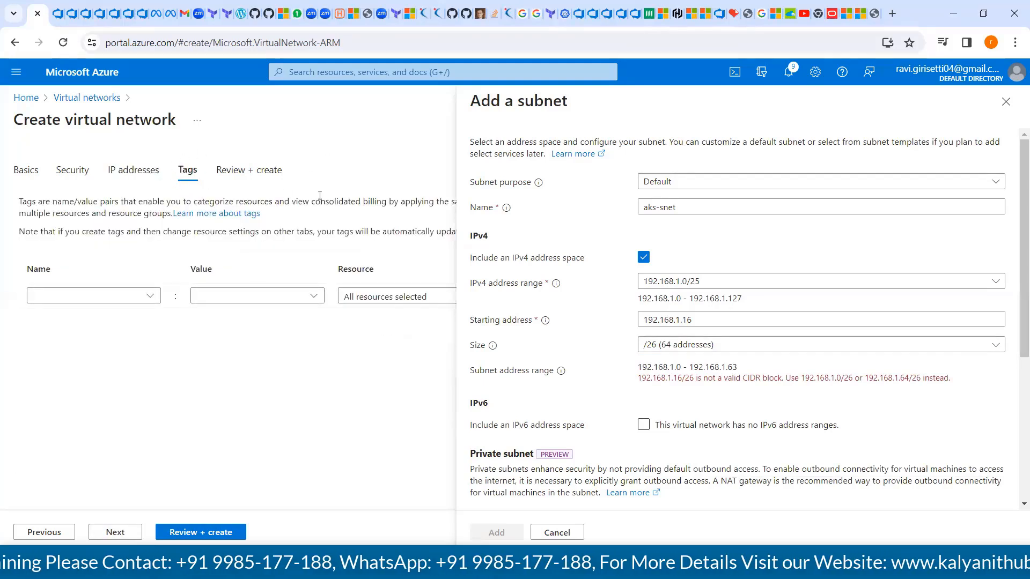
click(1007, 103)
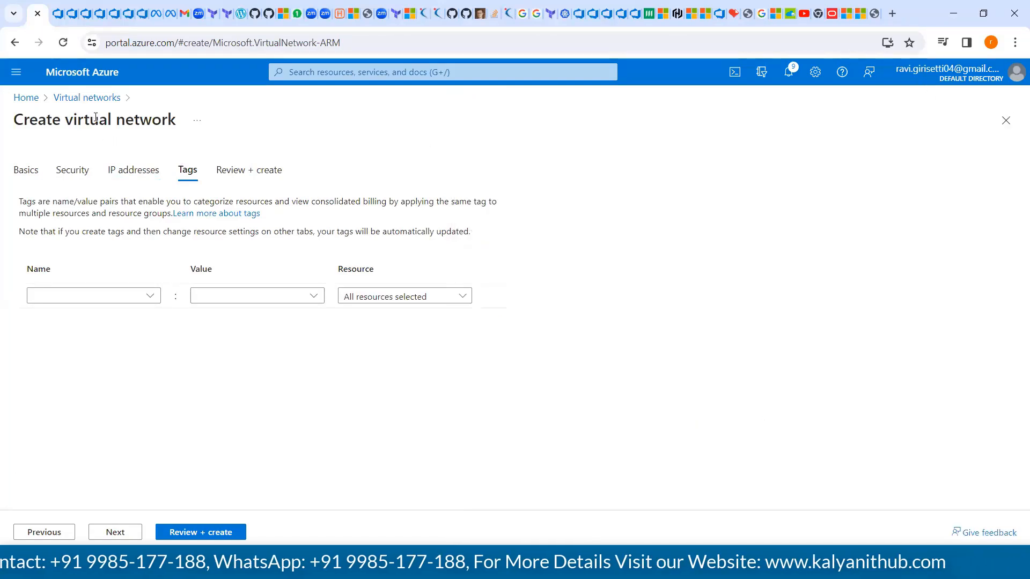
click(141, 294)
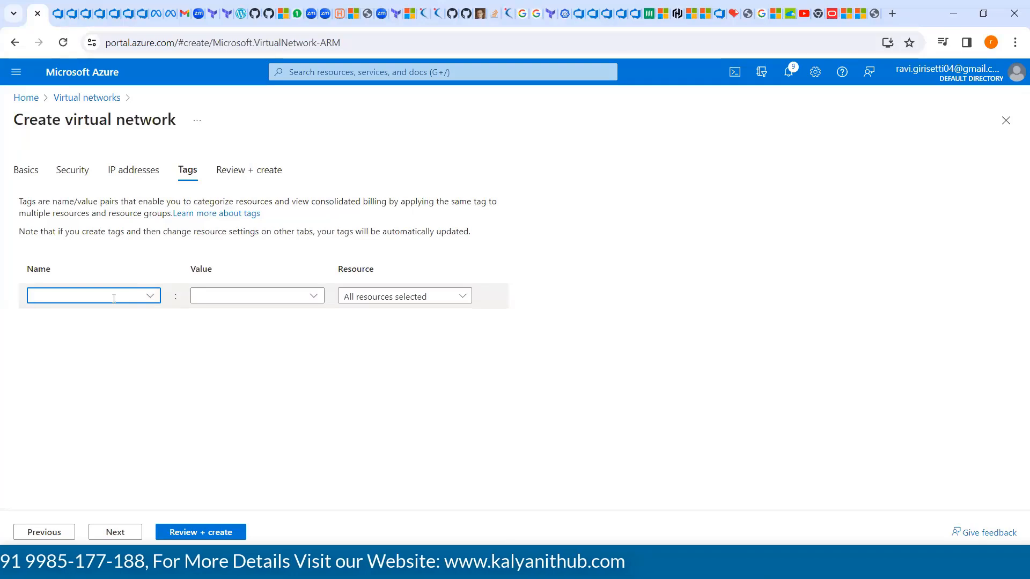
text(created)
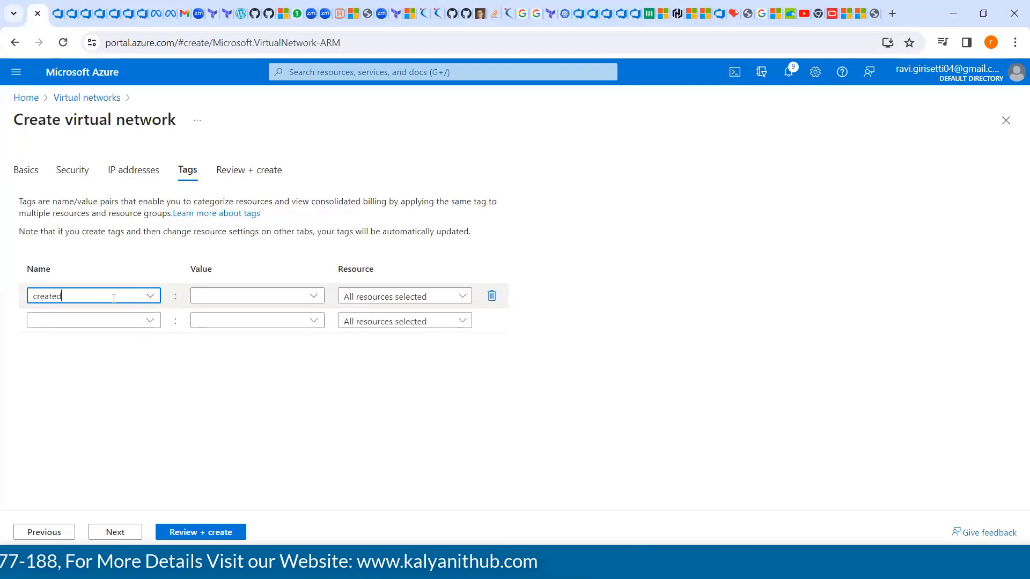
text( by)
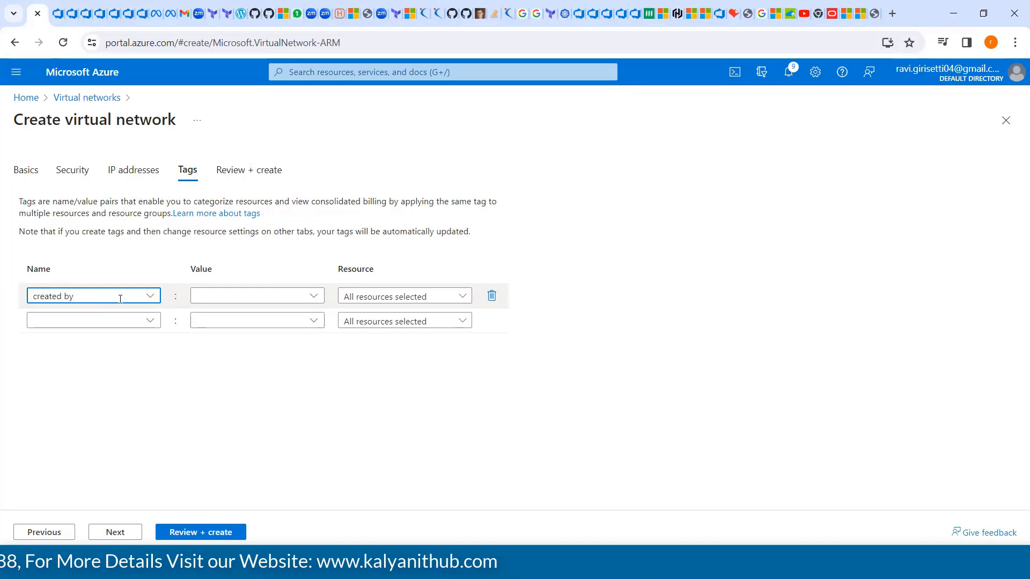
click(149, 299)
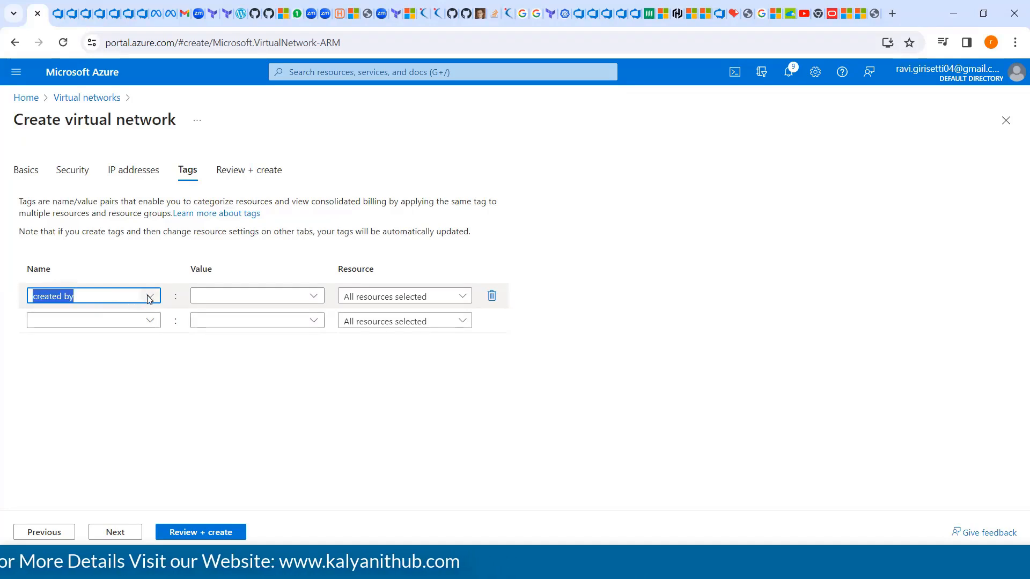
click(209, 296)
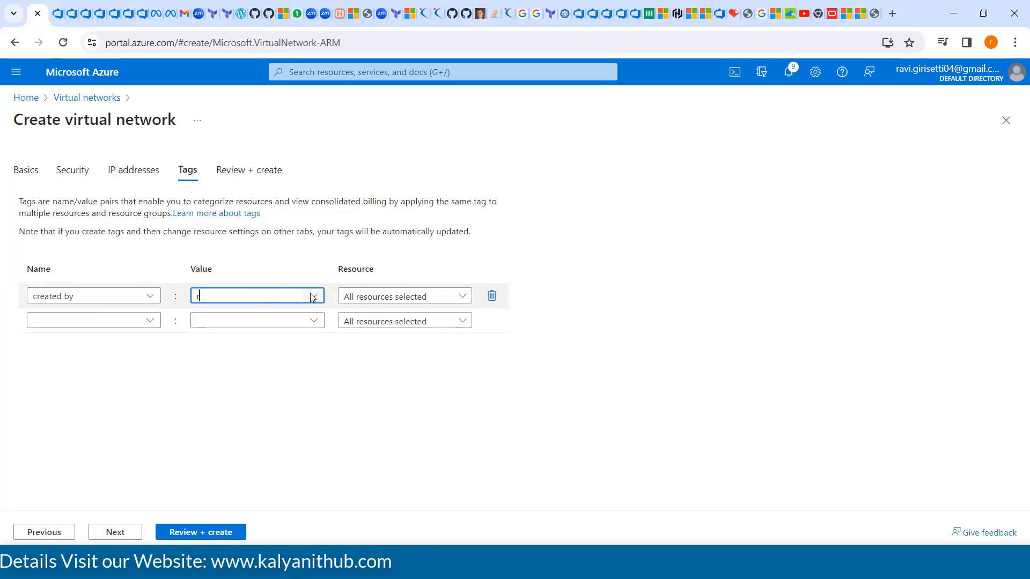
text(ravi kumar)
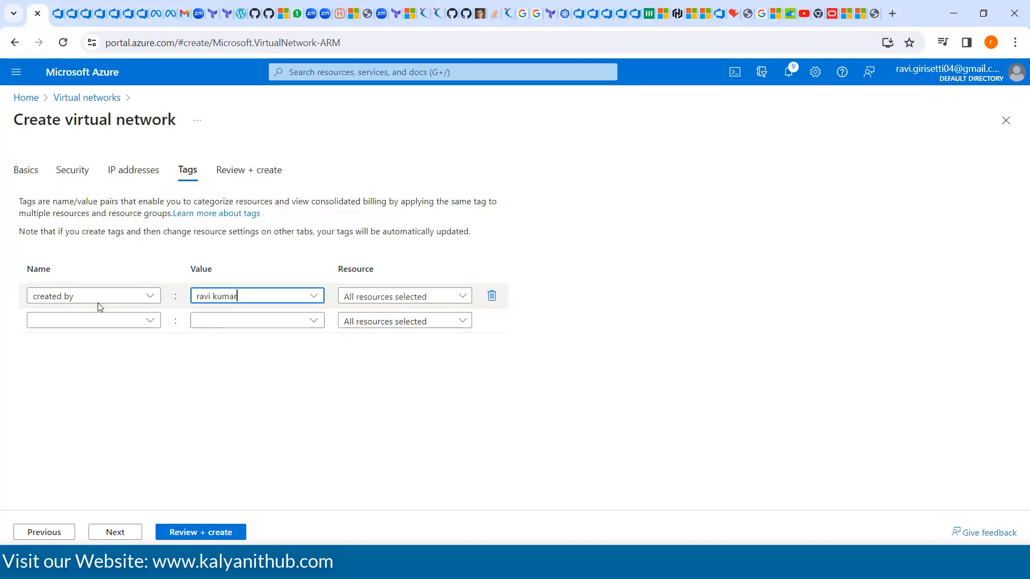
Step: Add a second tag named "cost center" with the value cocacola-nonprod-dev
click(150, 324)
text(ac)
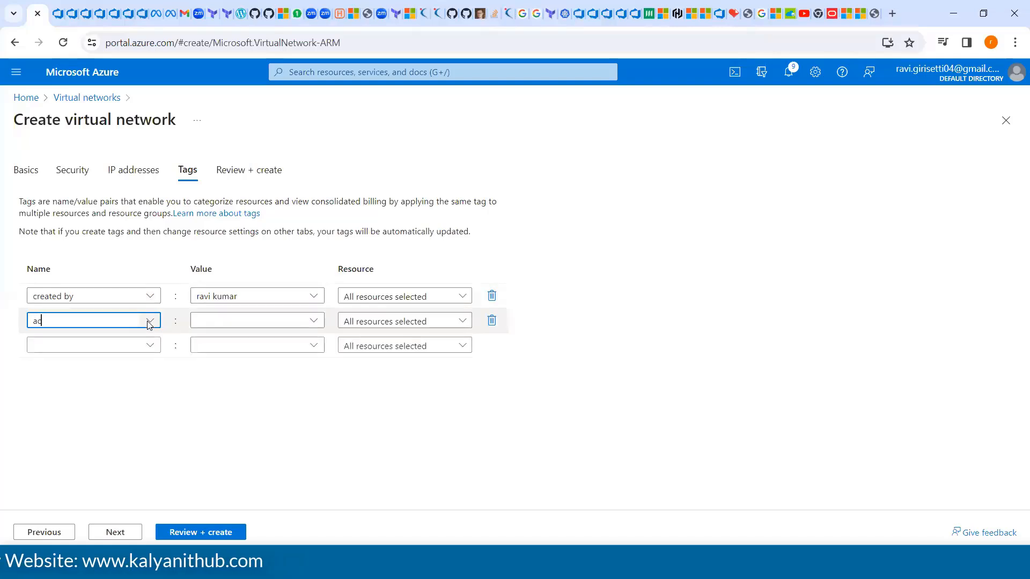
text(cou)
key(BackSpace)
key(BackSpace)
key(BackSpace)
key(BackSpace)
key(BackSpace)
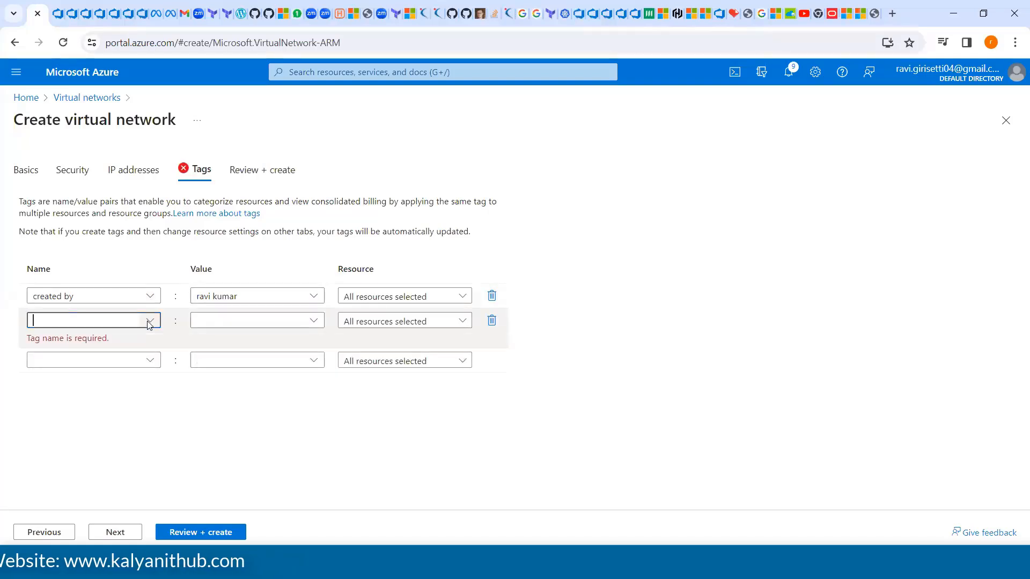
text(cost ce)
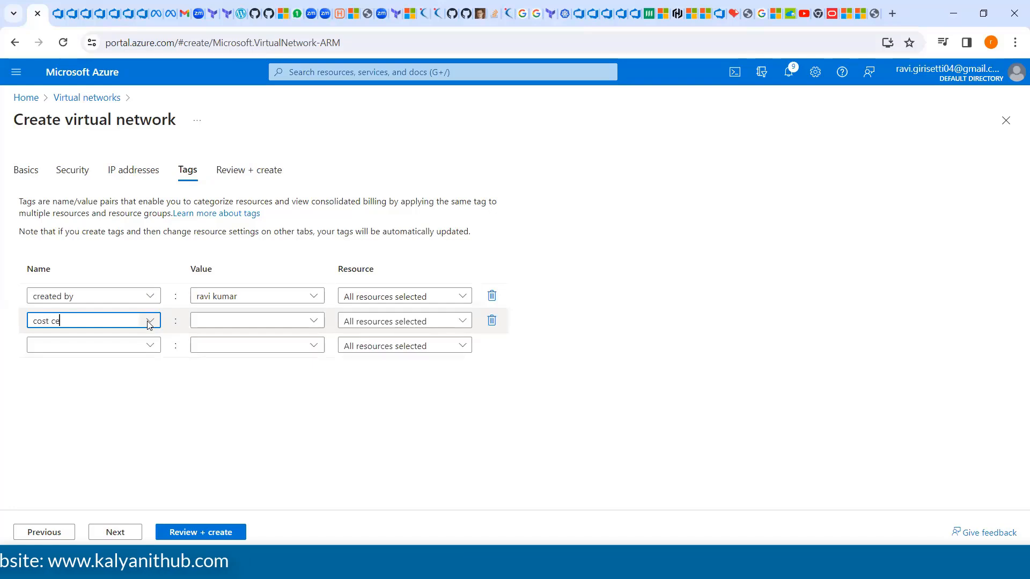
text(nter)
click(222, 321)
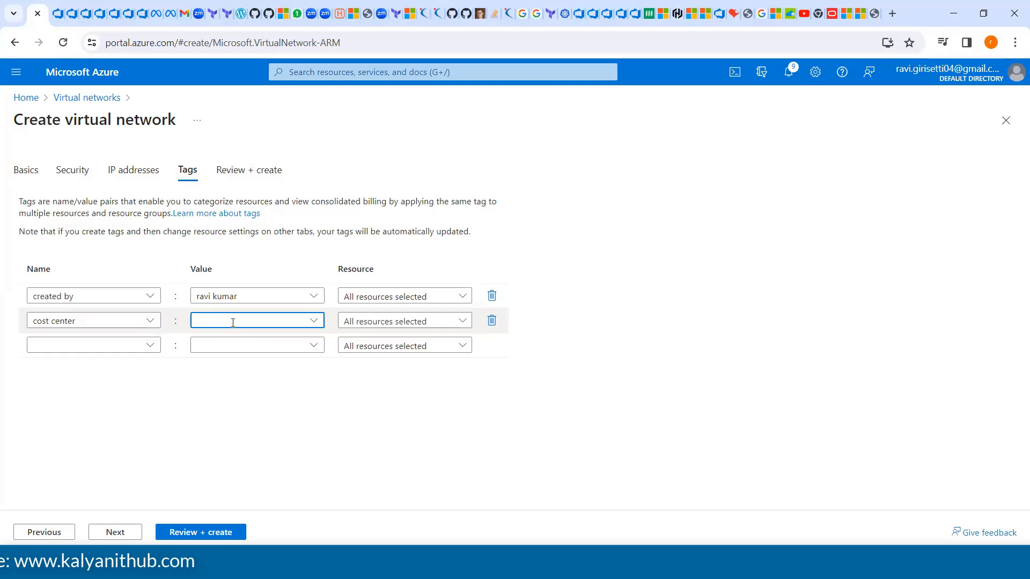
text(cooa)
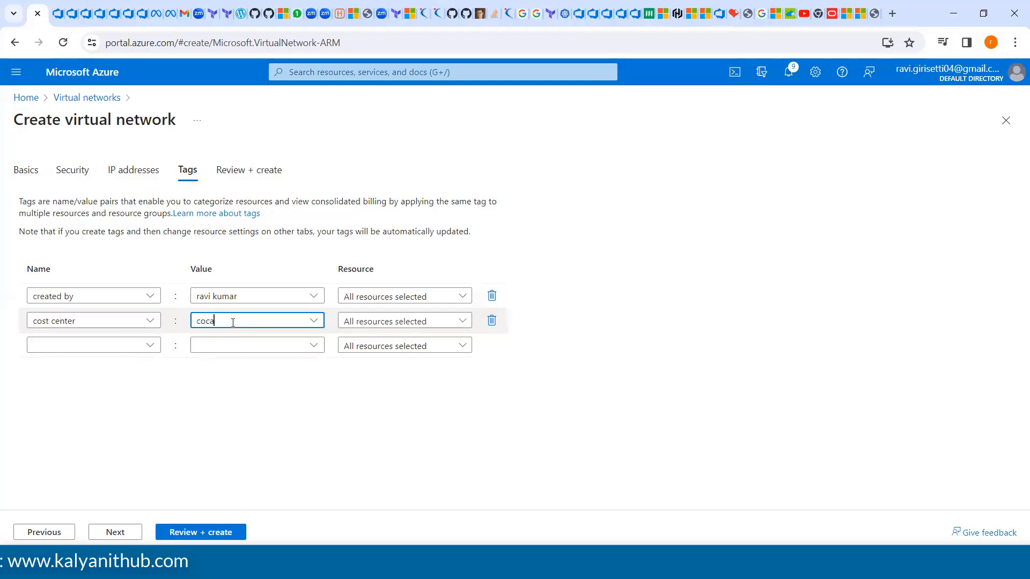
text(cola nonprod-dev)
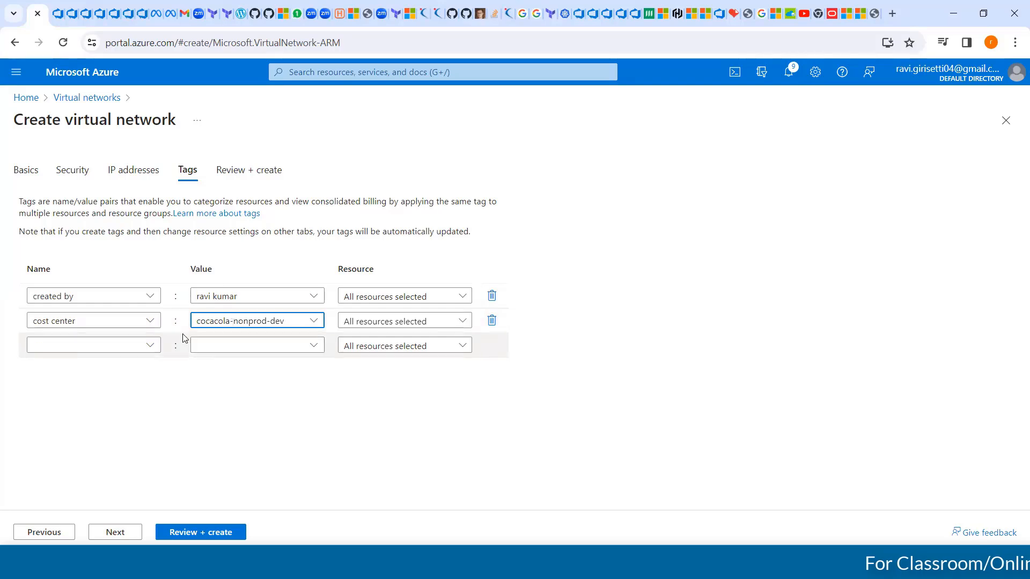
Step: Add a project-id tag with the value 1002132 and submit the reviewed virtual network for creation
click(153, 347)
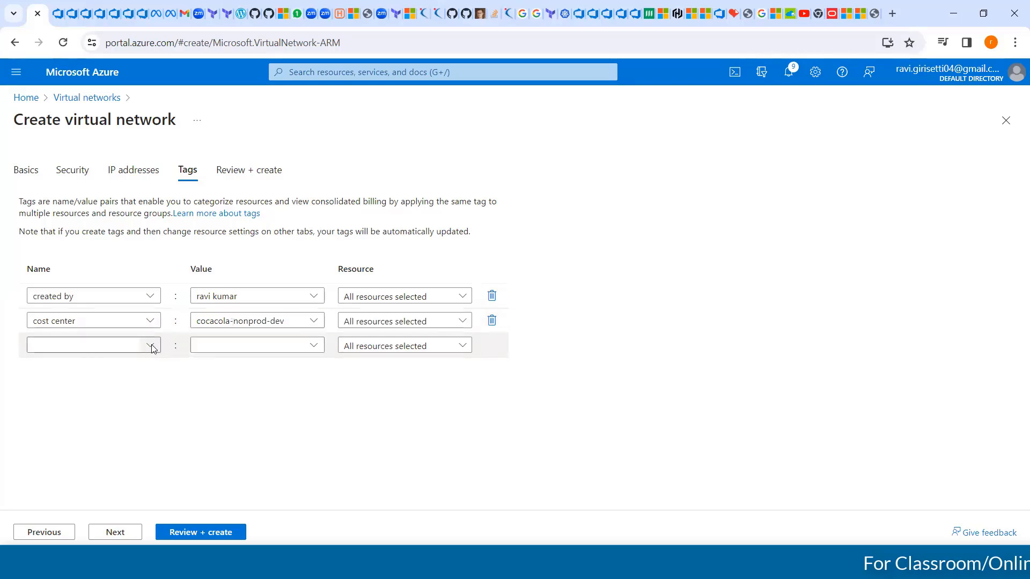
text(project-id)
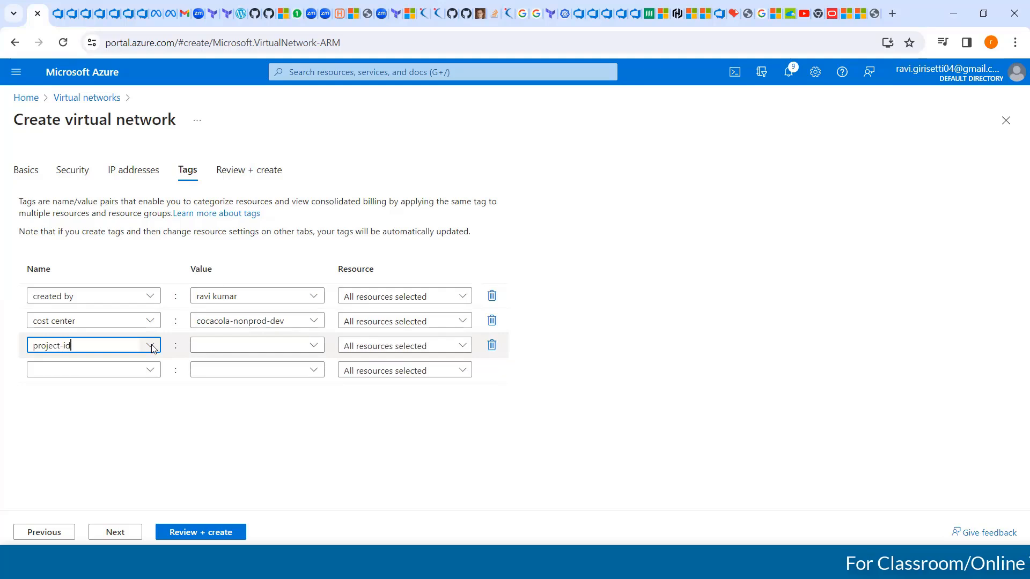
click(244, 347)
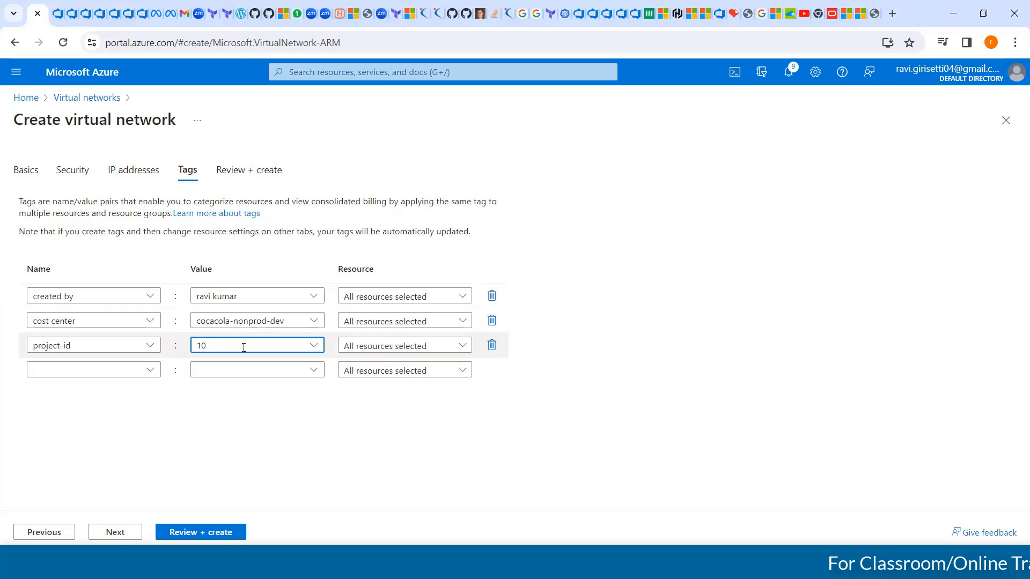
text(1002132)
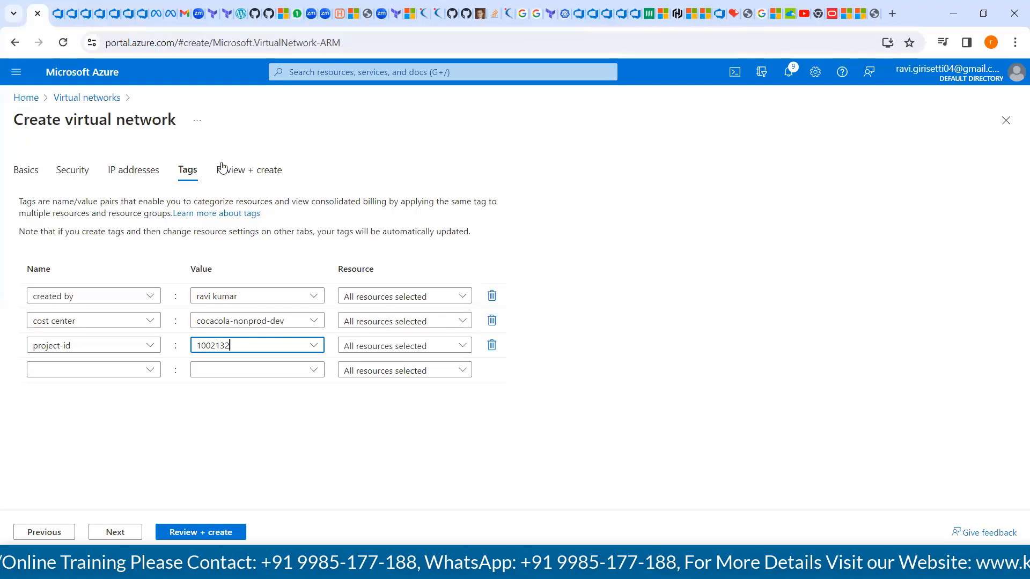
click(122, 538)
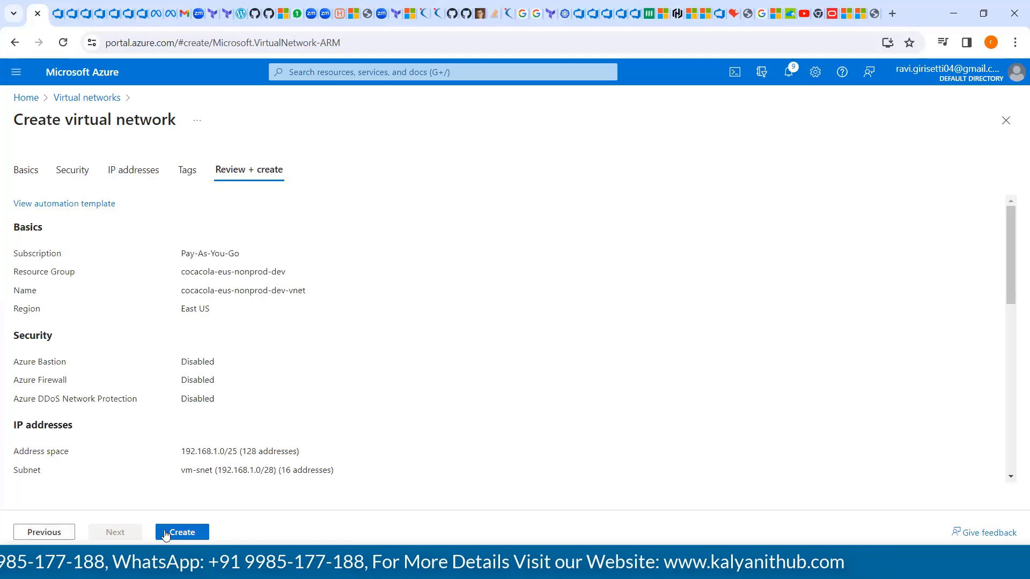
click(166, 533)
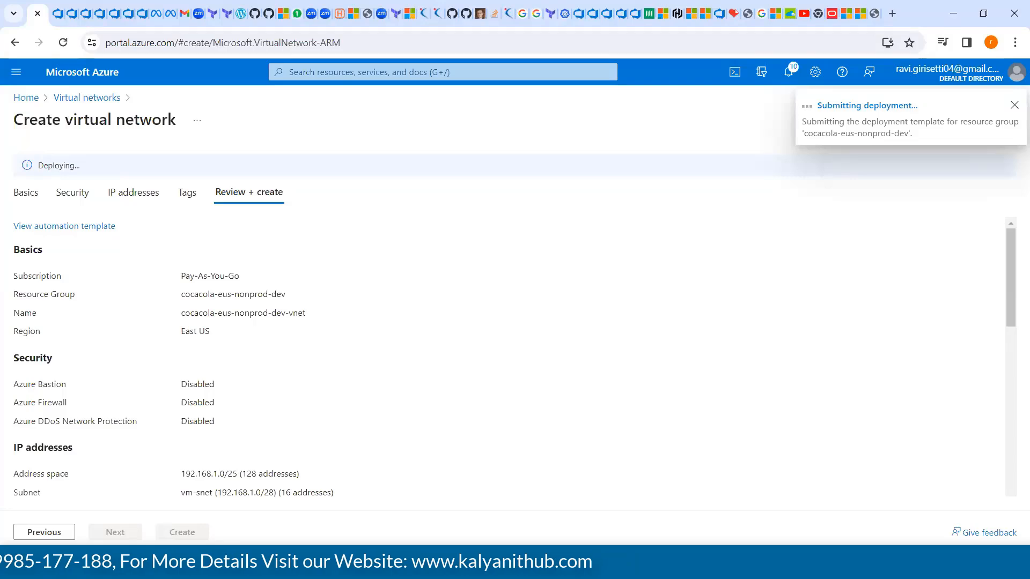
Step: Switch to the draw.io diagram in the other browser and create a new blank diagram named Untitled Diagram.drawio
click(275, 568)
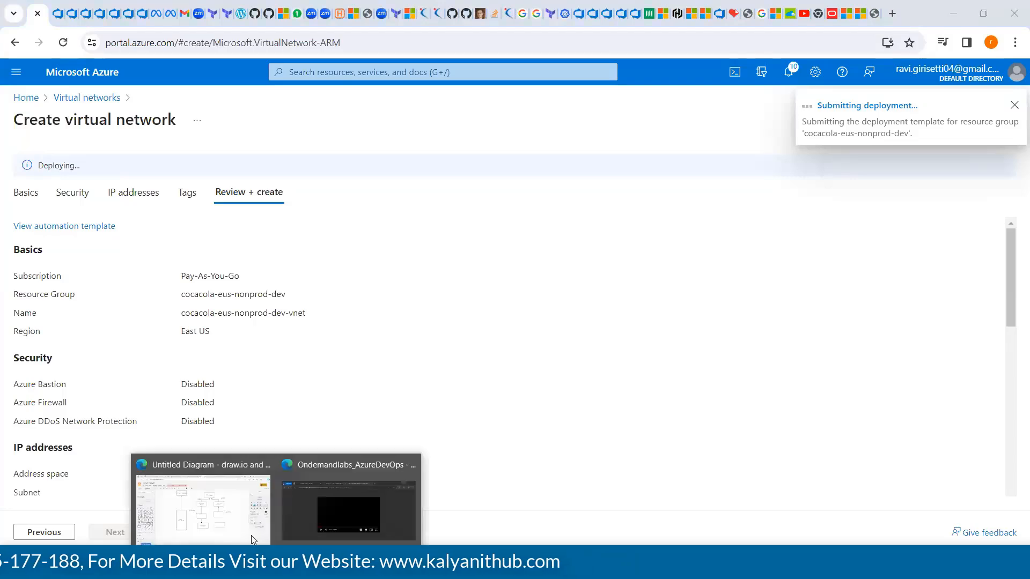
click(218, 516)
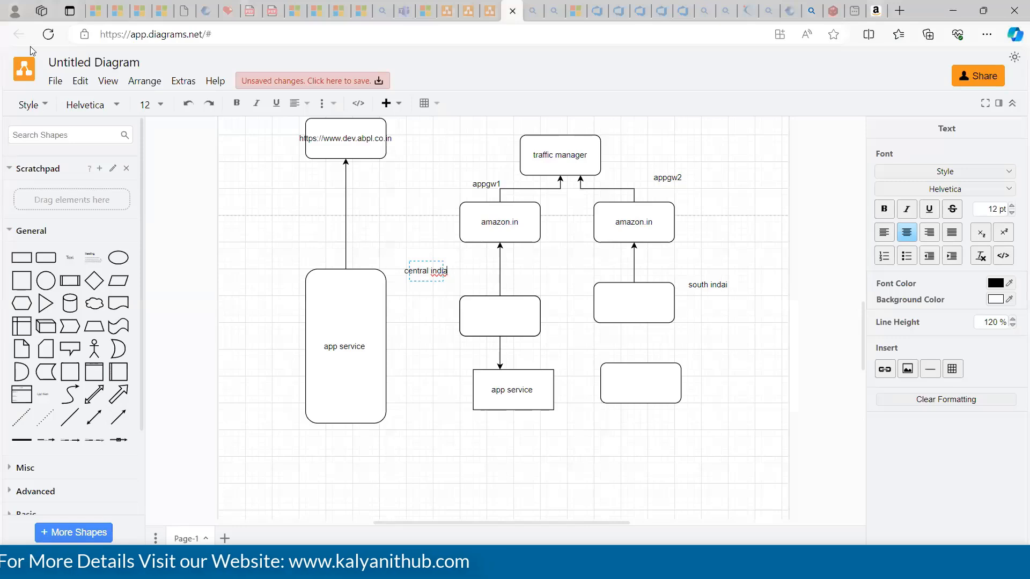
click(56, 81)
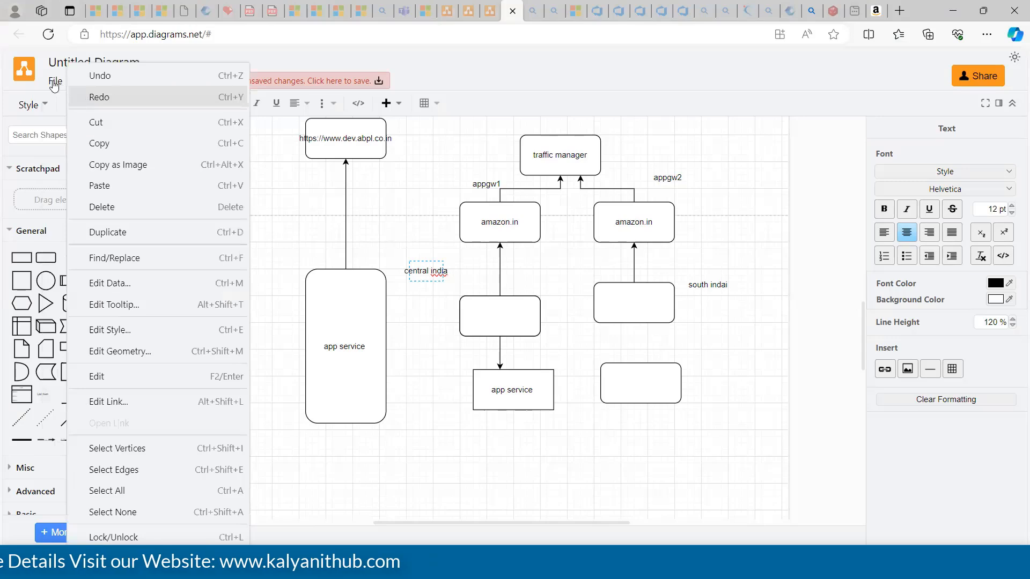
click(69, 106)
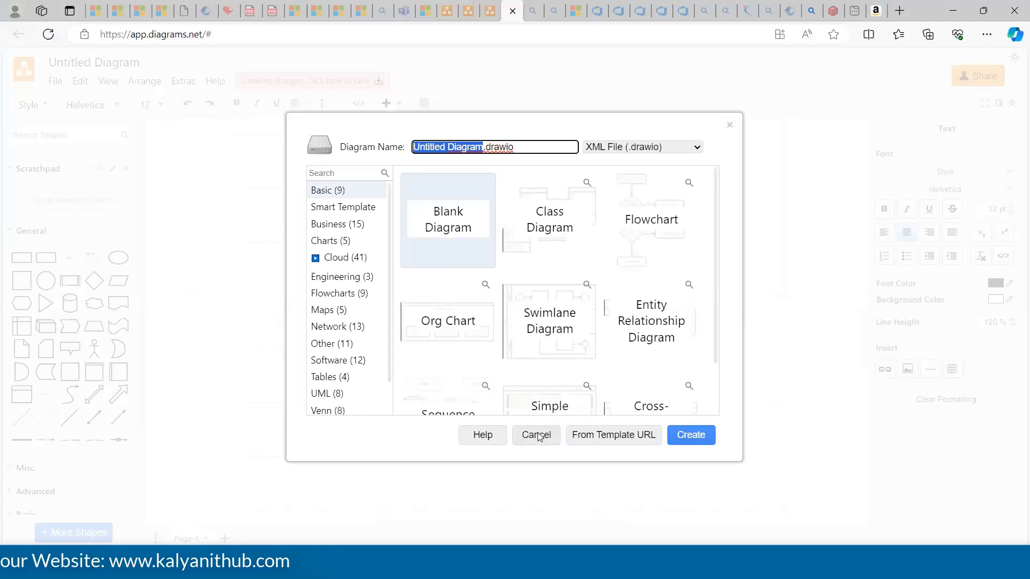
click(450, 231)
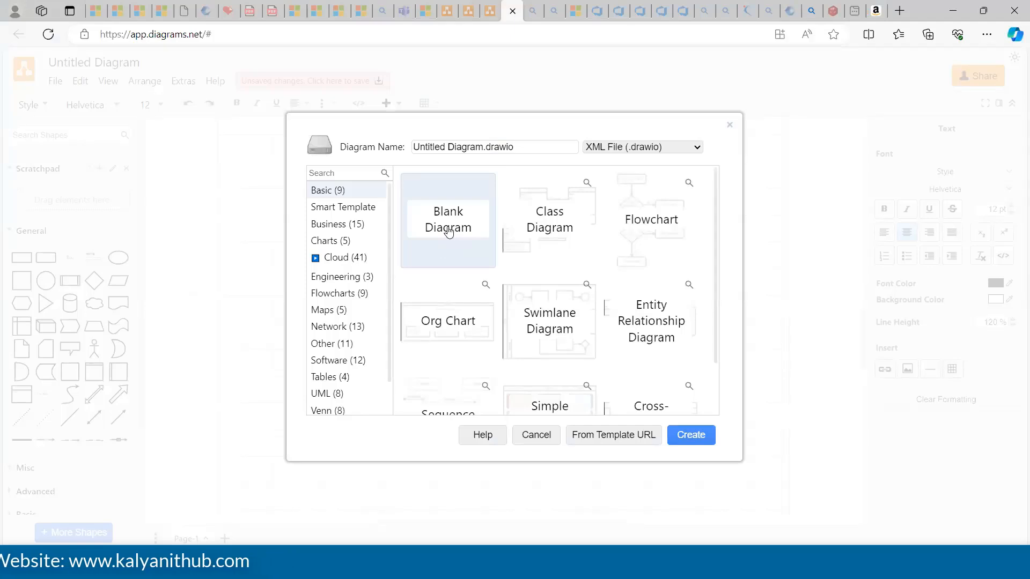
click(691, 436)
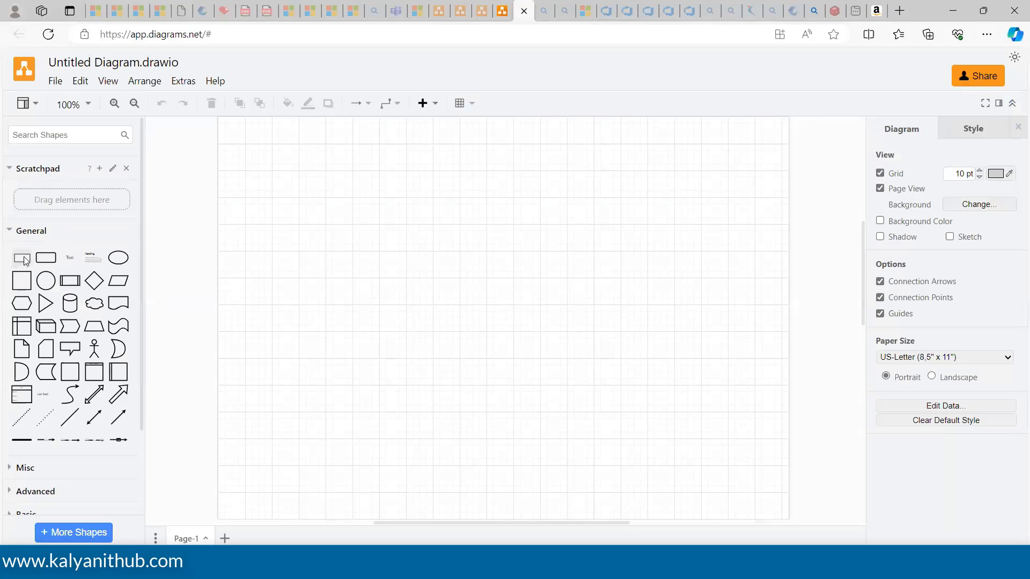
Step: Place a rectangle near the middle of the page and enlarge it into a wide container box
click(22, 258)
drag(503, 299, 457, 211)
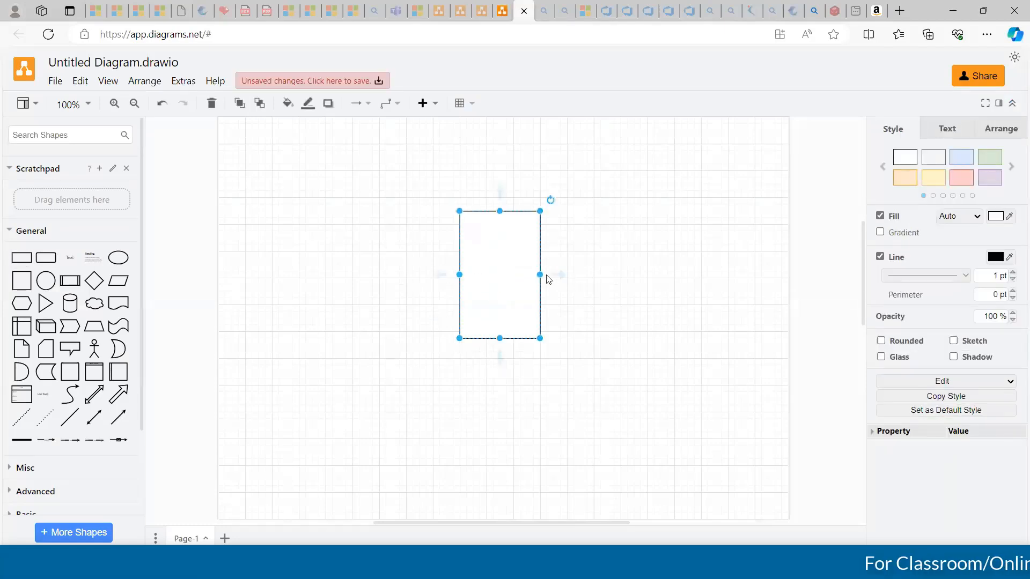
drag(540, 274, 708, 300)
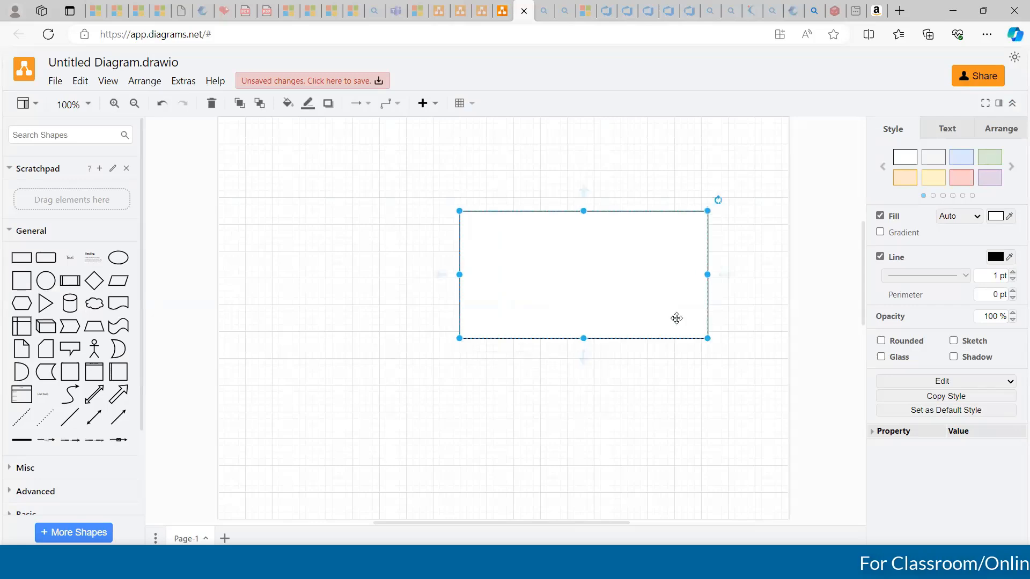
drag(585, 338, 585, 379)
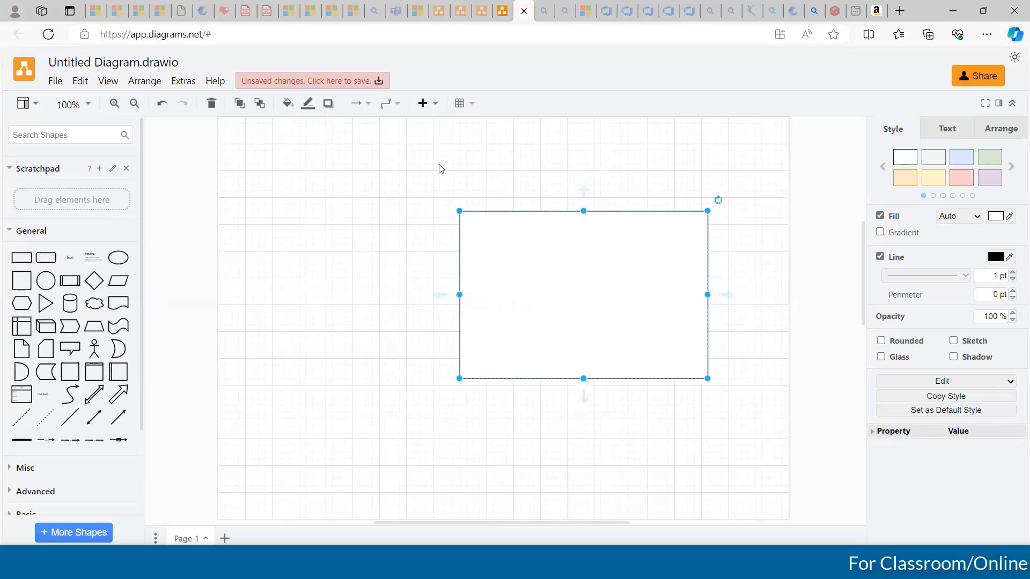
Step: Add a text label reading "virtual-network" just above the container rectangle's upper-left corner
click(430, 204)
double_click(433, 204)
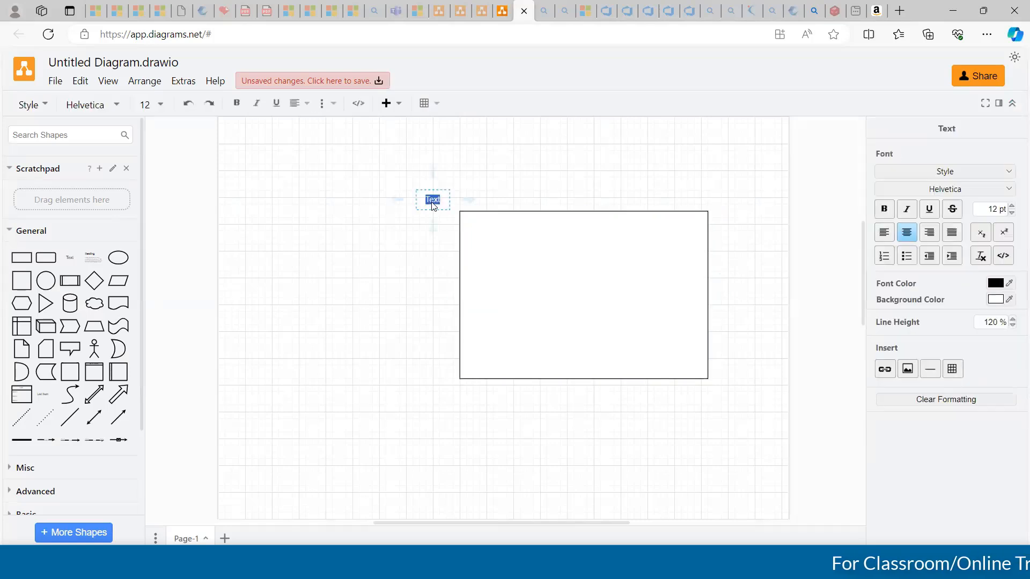
key(BackSpace)
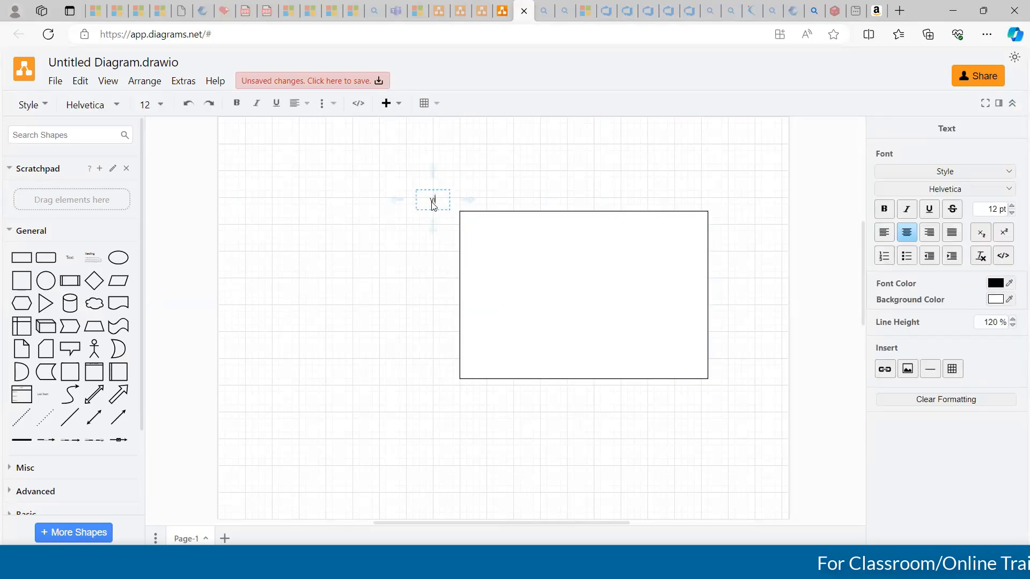
text(virtual-)
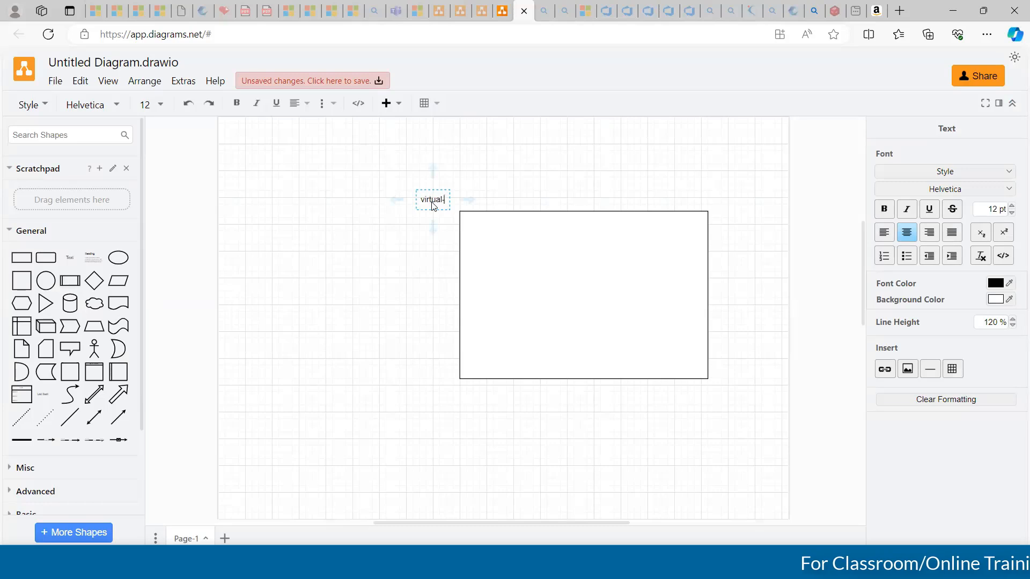
text(network)
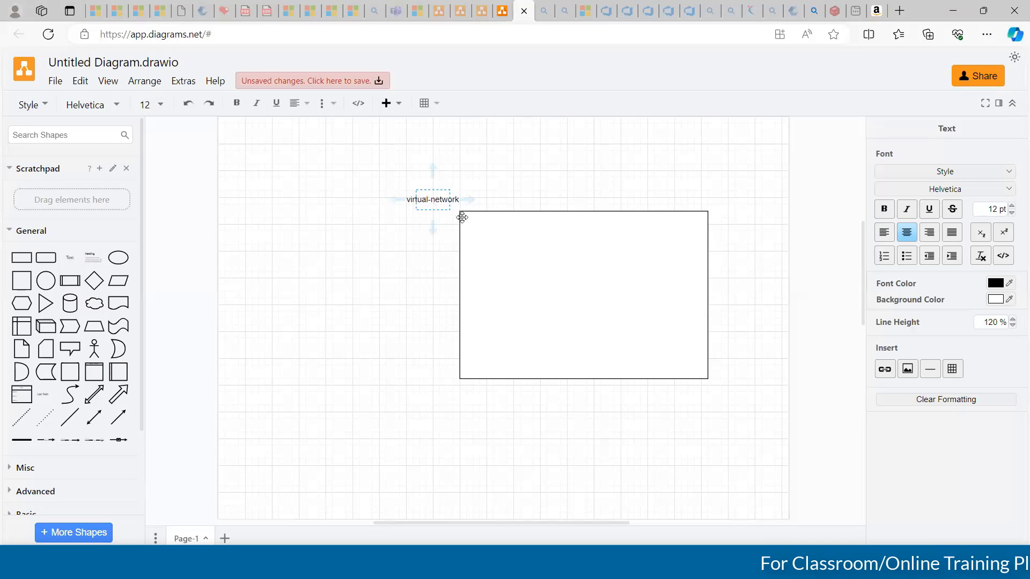
click(483, 236)
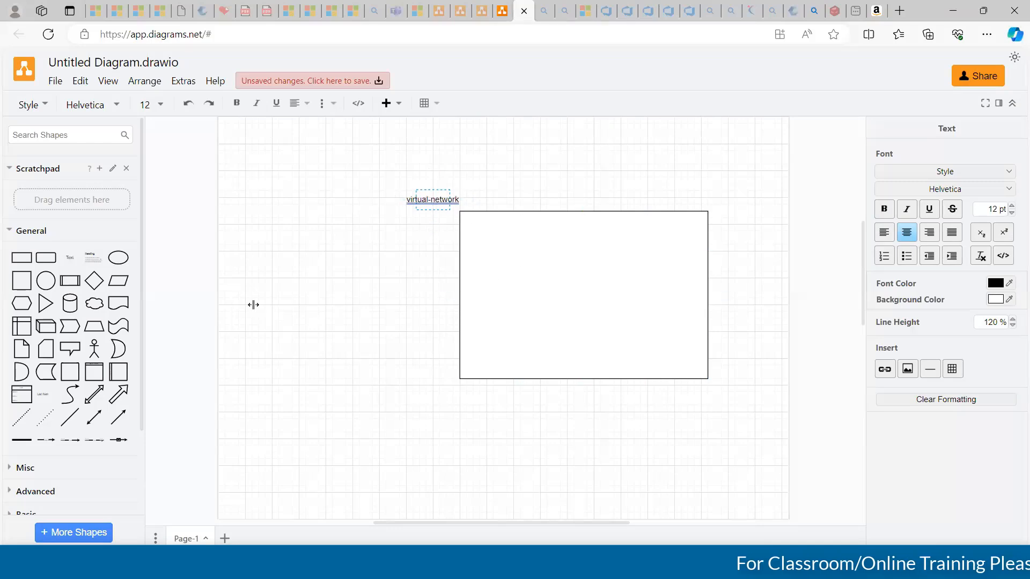
Step: Place a rounded rectangle inside the virtual network container near its left edge and label it "vm-snet"
drag(46, 258, 502, 295)
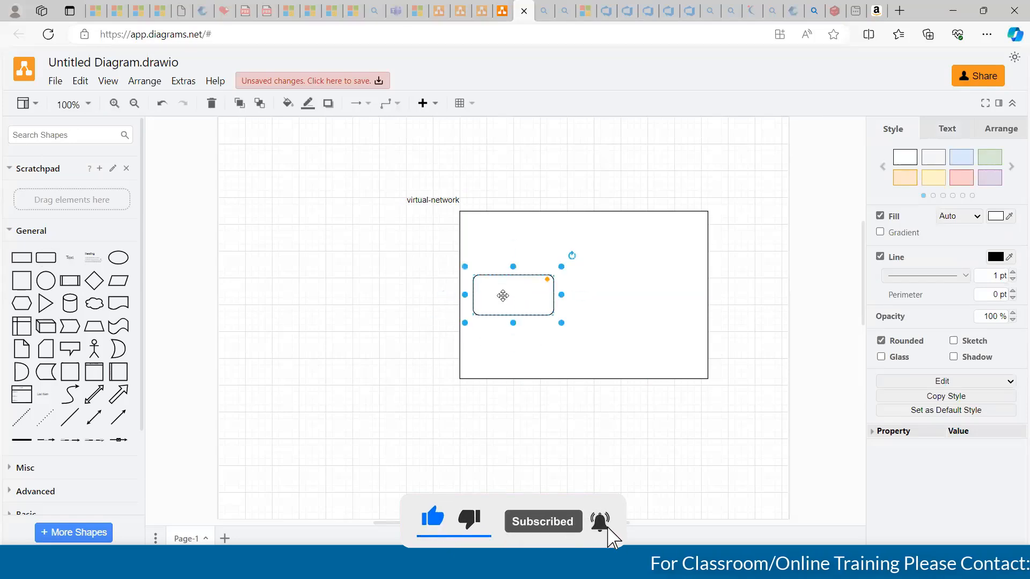
double_click(503, 295)
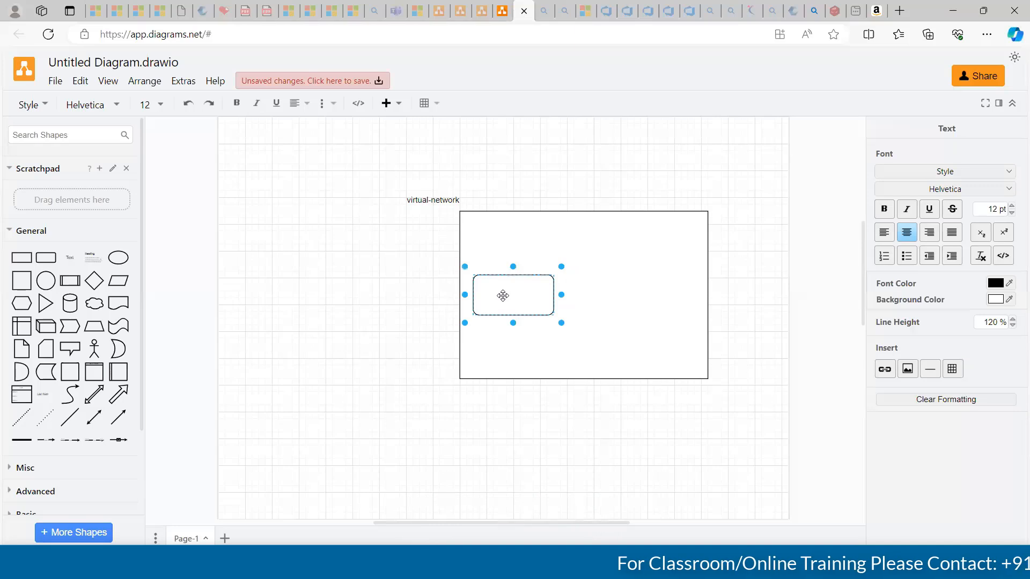
text(vm-snet)
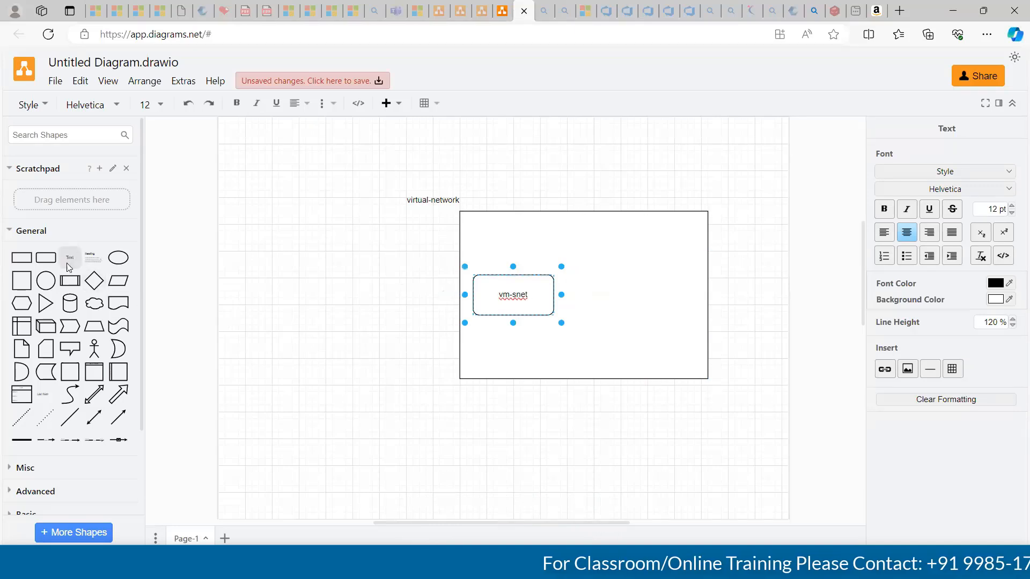
Step: Place a second rounded rectangle inside the container beside the vm-snet box and label it "appgw-snet"
mouse_move(53, 263)
drag(52, 263, 513, 319)
drag(642, 293, 643, 293)
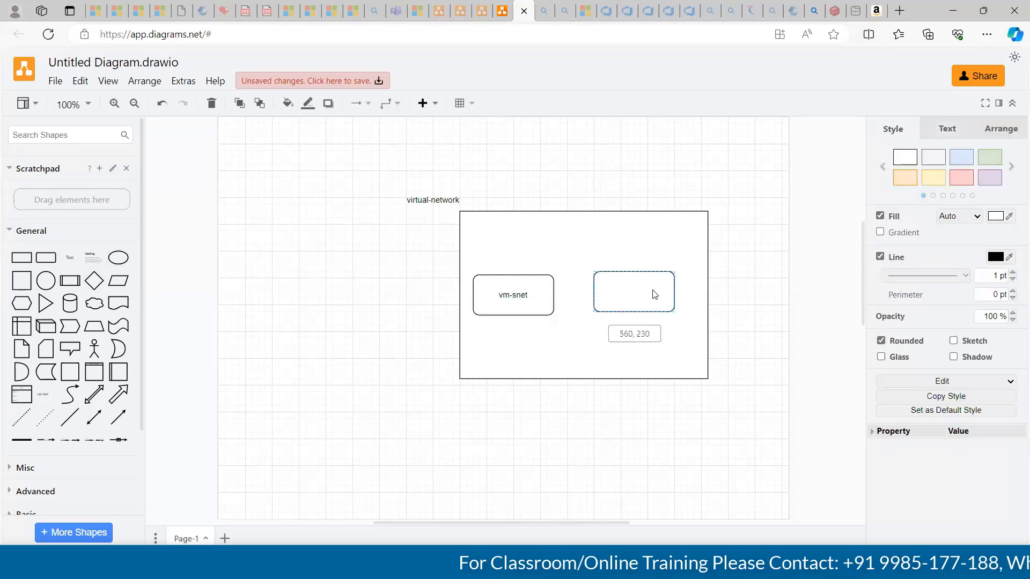
double_click(632, 294)
text(appg)
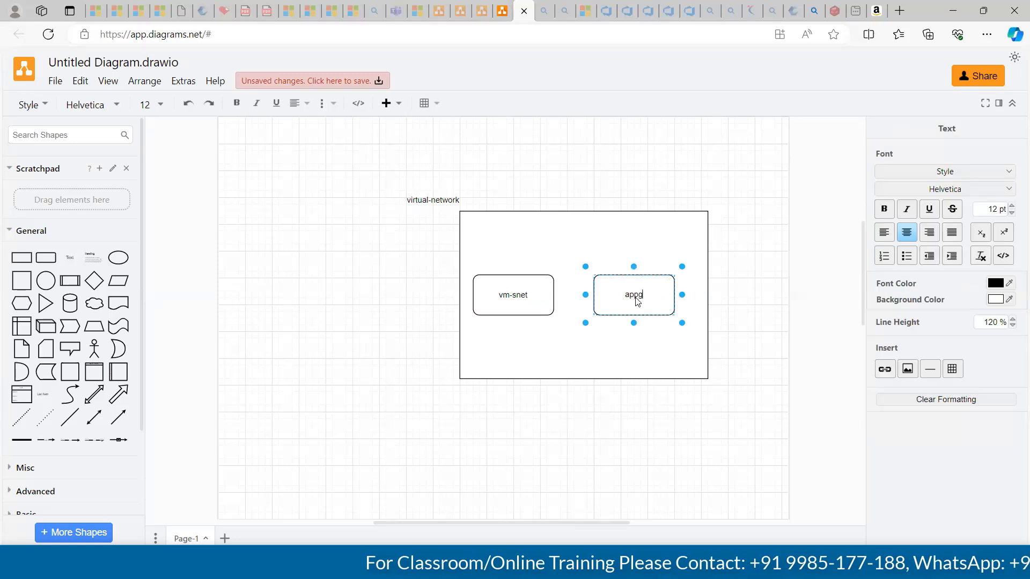
text(w-snet)
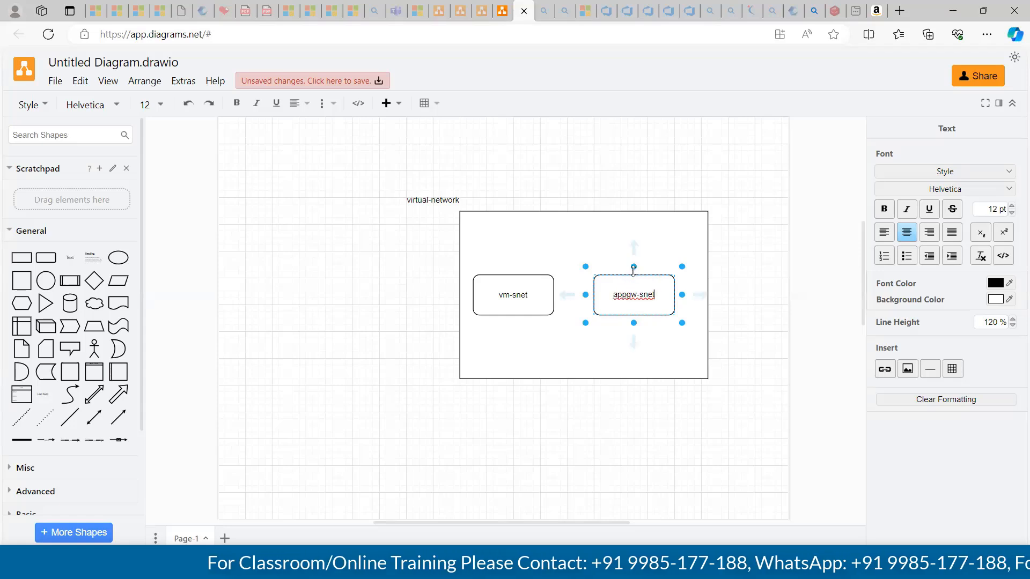
Step: Enlarge the appgw-snet box upward, downward and to the right so it can hold another shape
drag(633, 268, 628, 234)
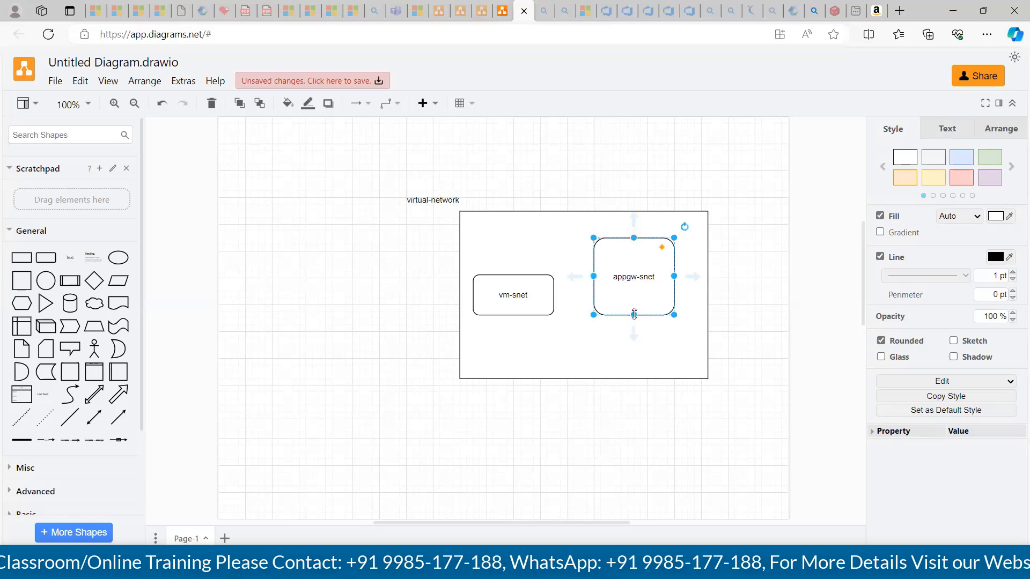
drag(633, 314, 633, 352)
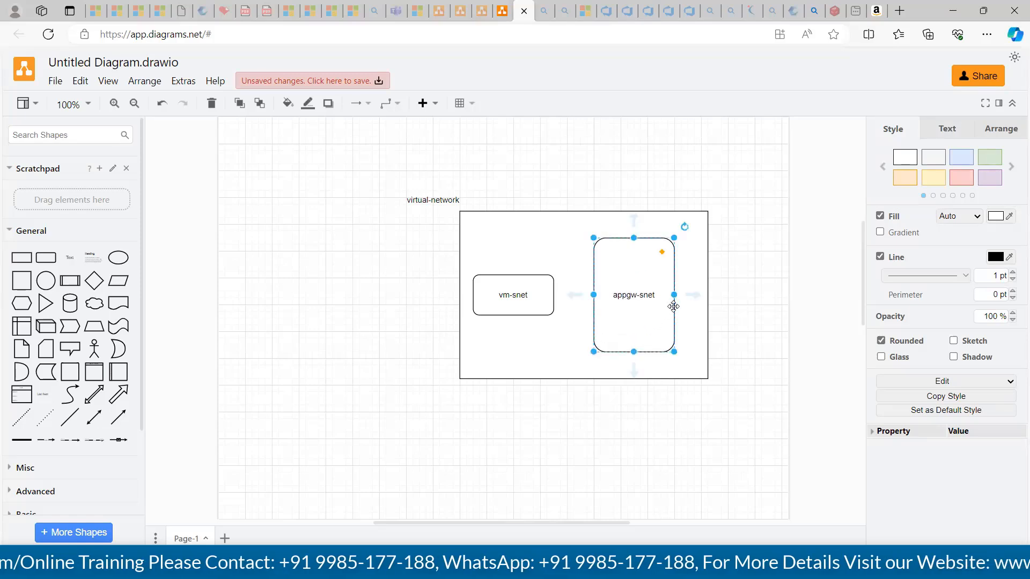
drag(674, 295, 688, 294)
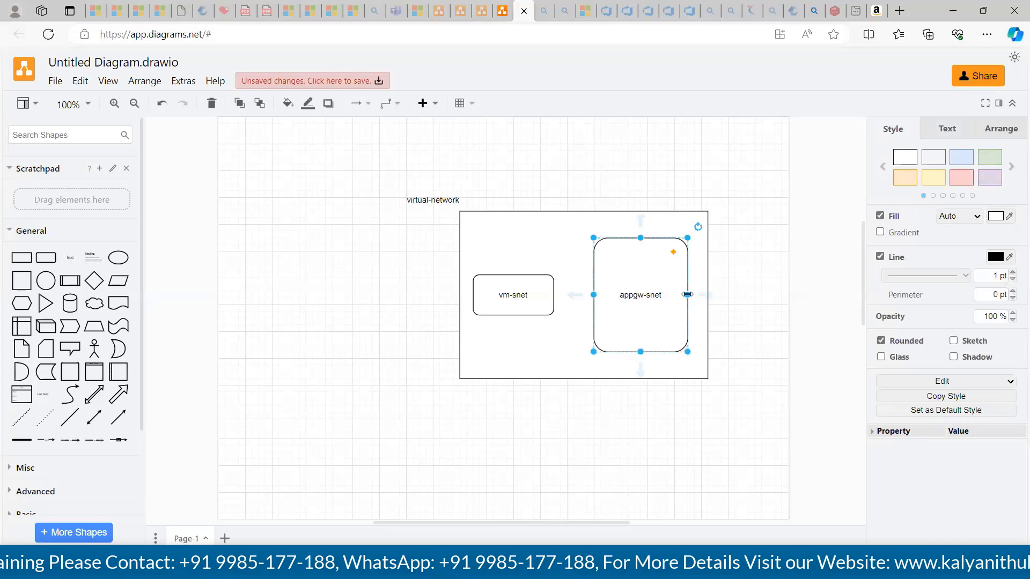
Step: Place a smaller rounded rectangle in the middle of the enlarged appgw-snet box and label it "application gw"
double_click(649, 297)
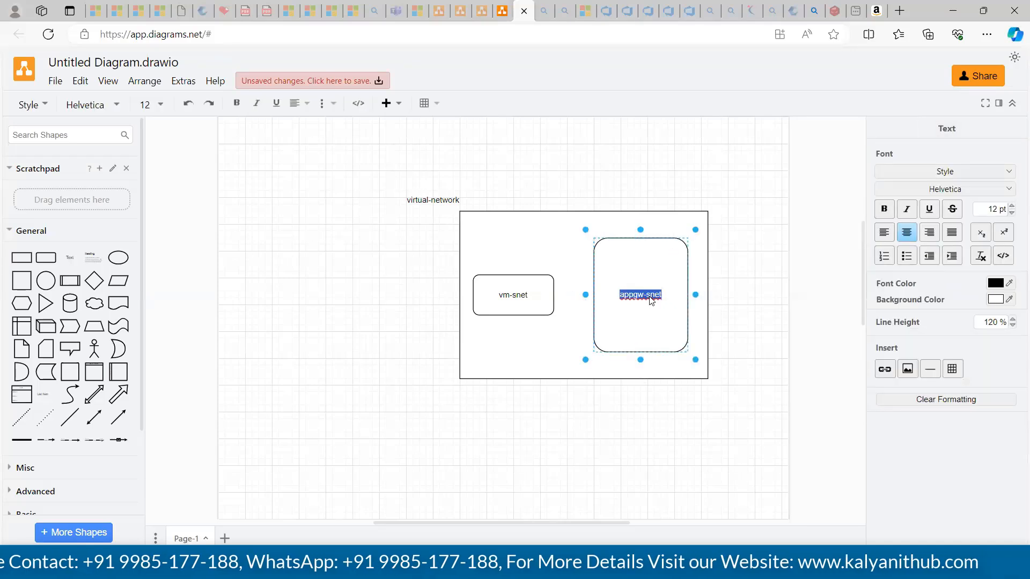
mouse_move(54, 265)
drag(54, 265, 637, 298)
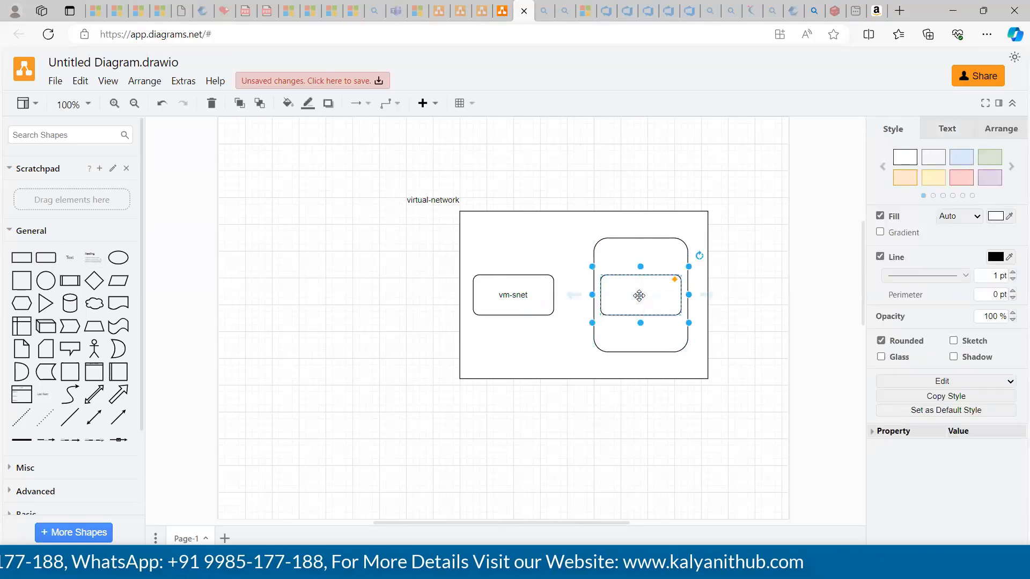
double_click(635, 295)
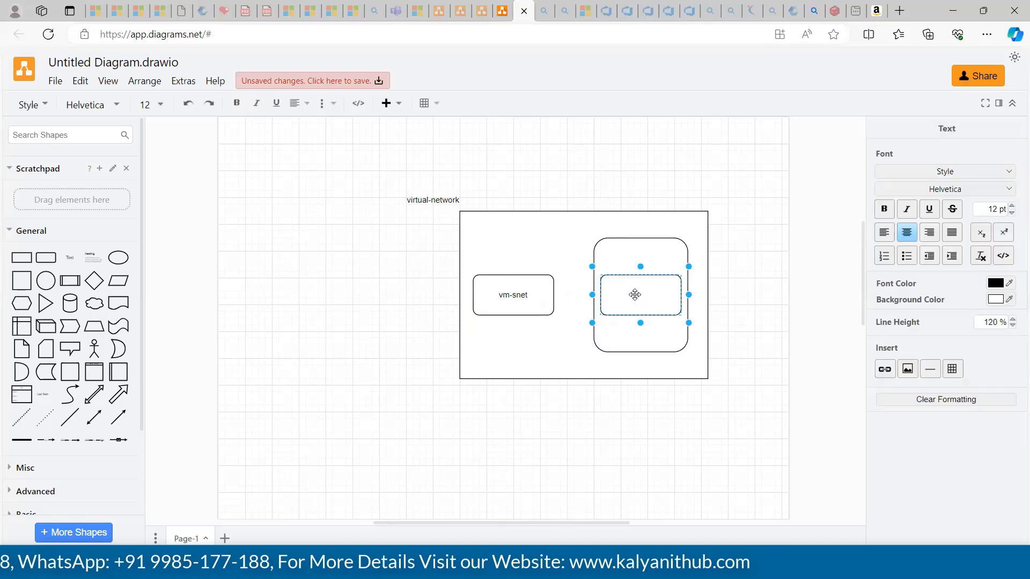
text(applica)
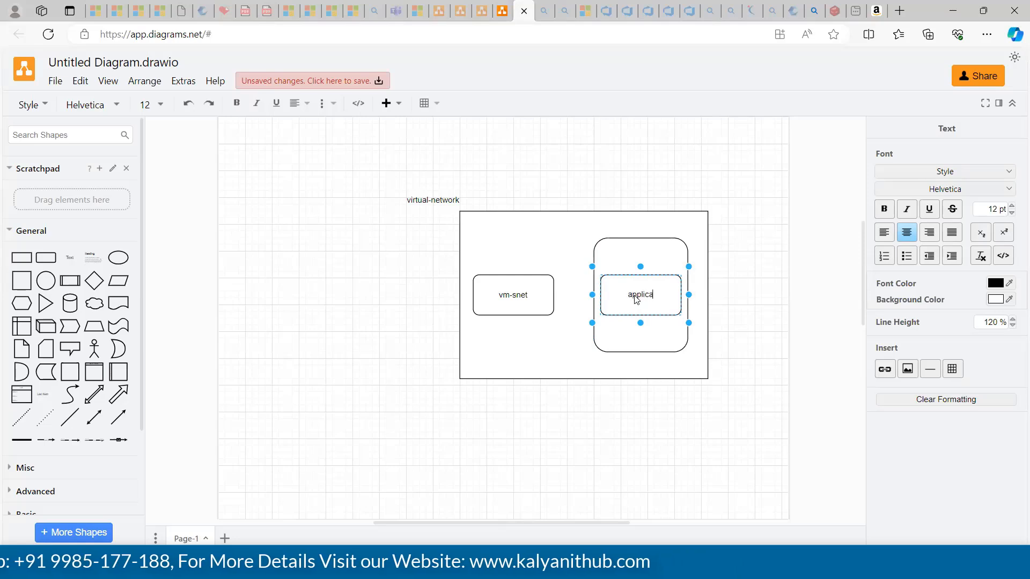
text(tion gw)
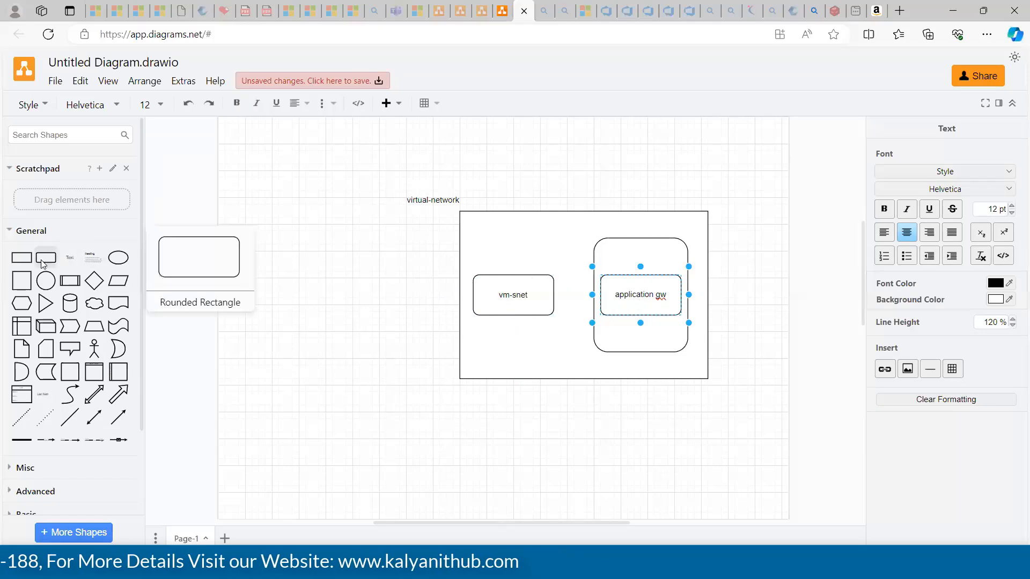
drag(46, 258, 499, 319)
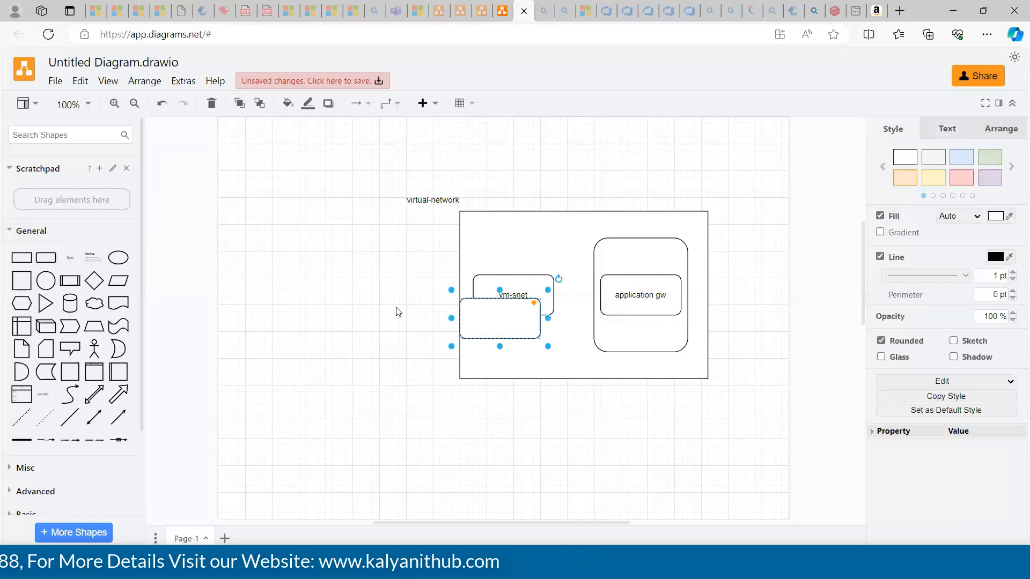
click(514, 274)
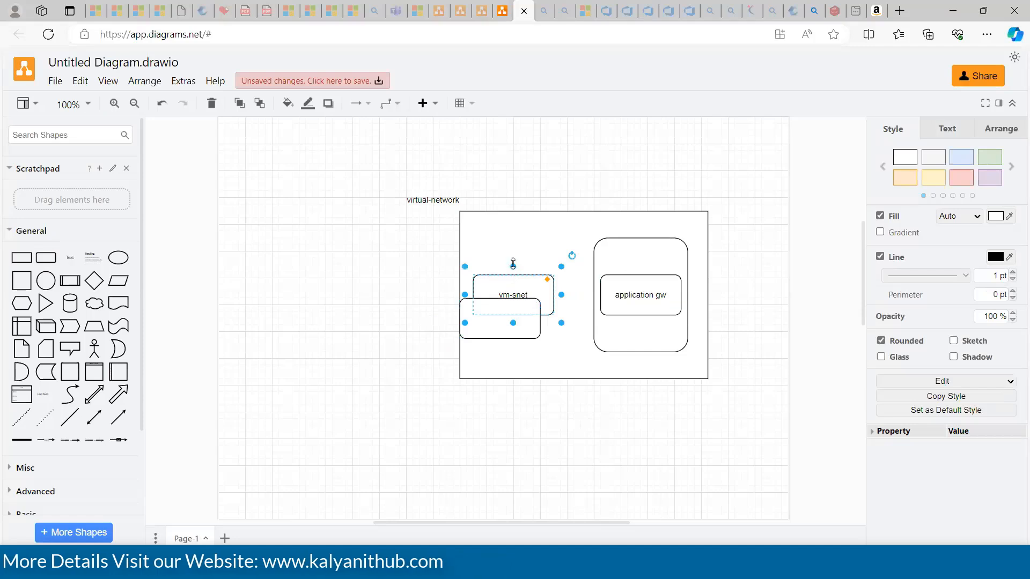
click(498, 317)
drag(498, 317, 505, 345)
click(509, 298)
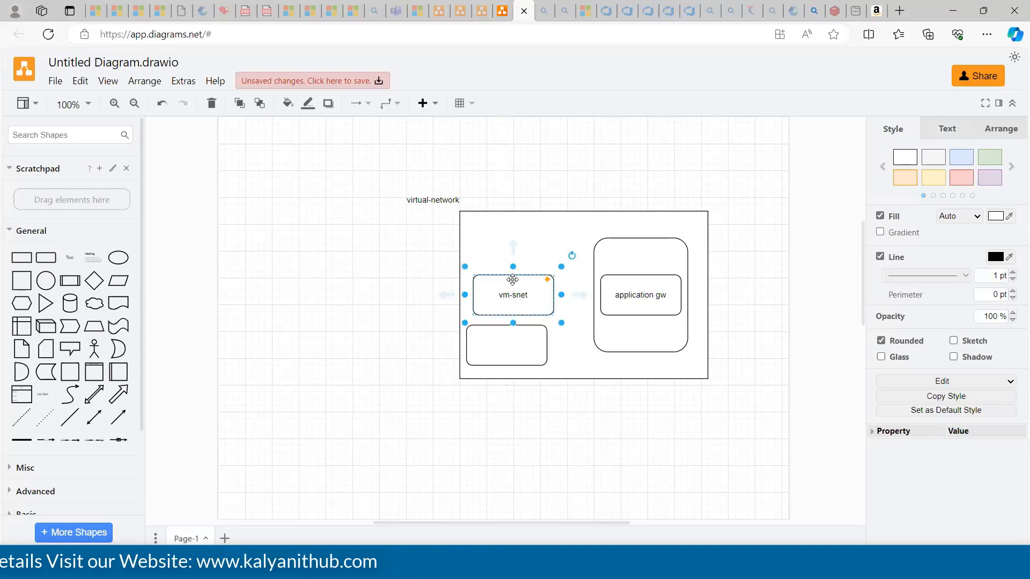
mouse_move(510, 271)
mouse_down()
mouse_move(508, 252)
mouse_move(511, 278)
mouse_up()
click(511, 278)
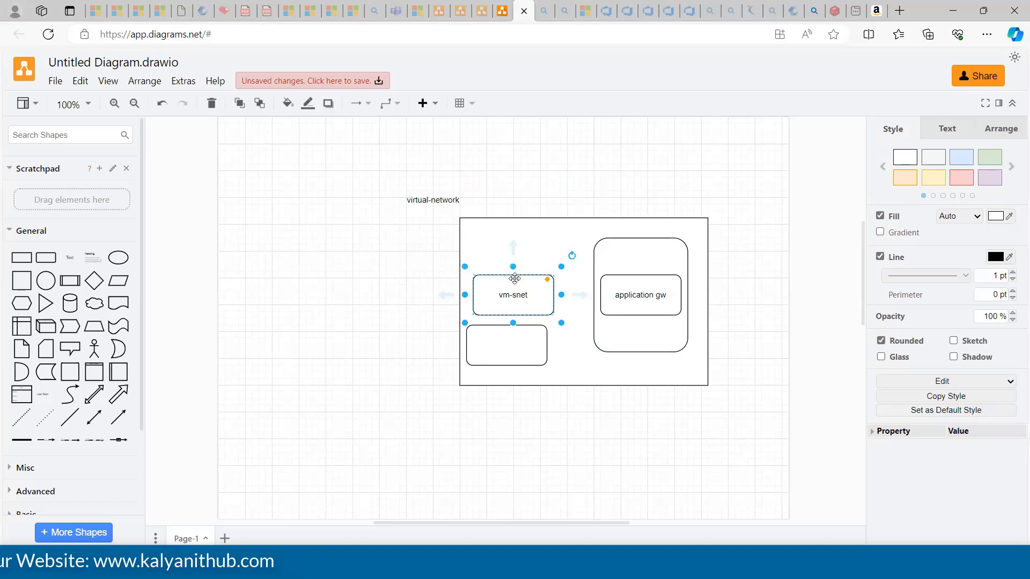
click(506, 341)
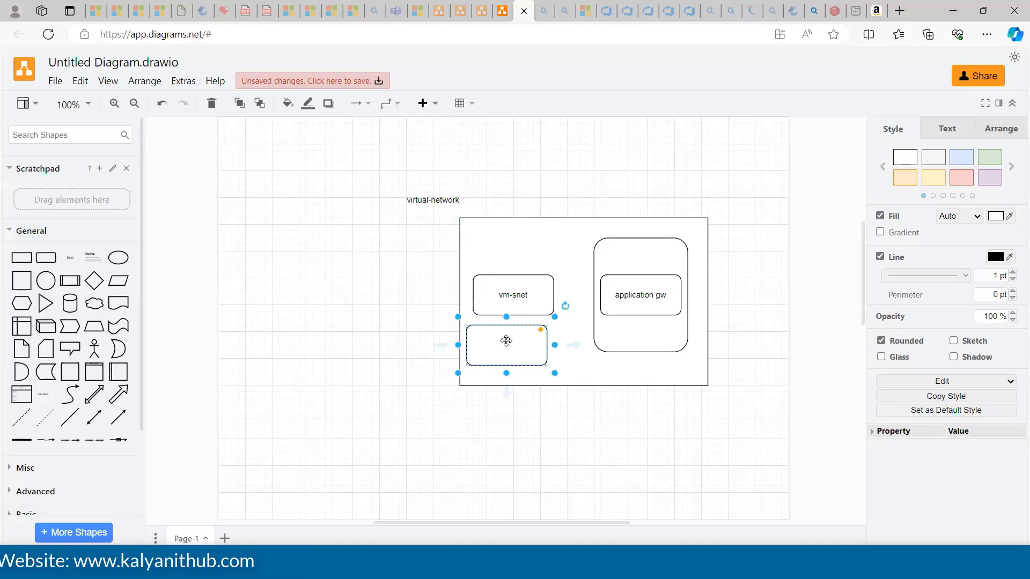
key(ctrl+z)
key(Delete)
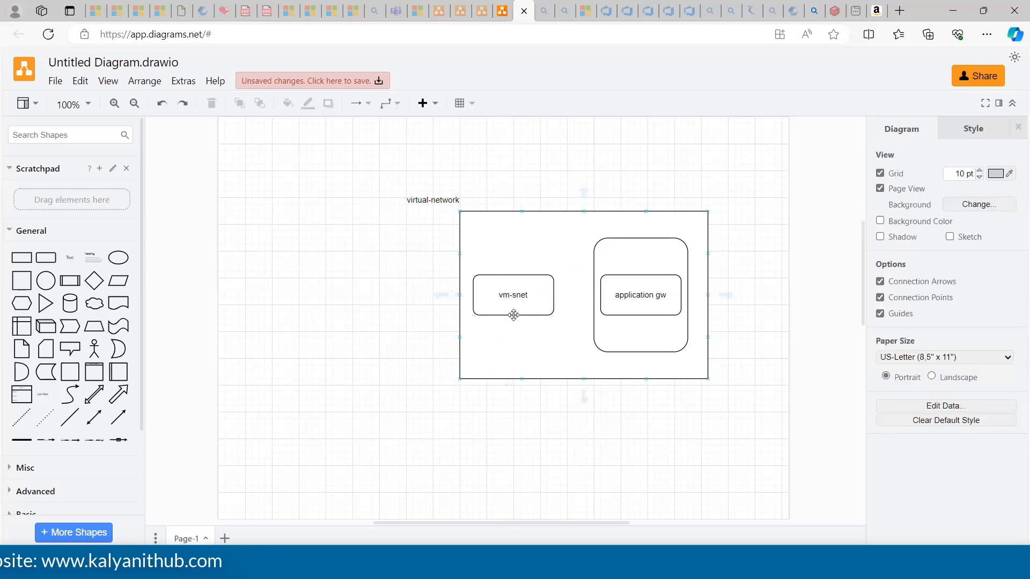
Step: Nudge the virtual network container rectangle slightly downward and select the vm-snet box
click(514, 317)
mouse_move(513, 317)
mouse_down()
mouse_move(515, 330)
mouse_move(513, 318)
mouse_up()
click(513, 284)
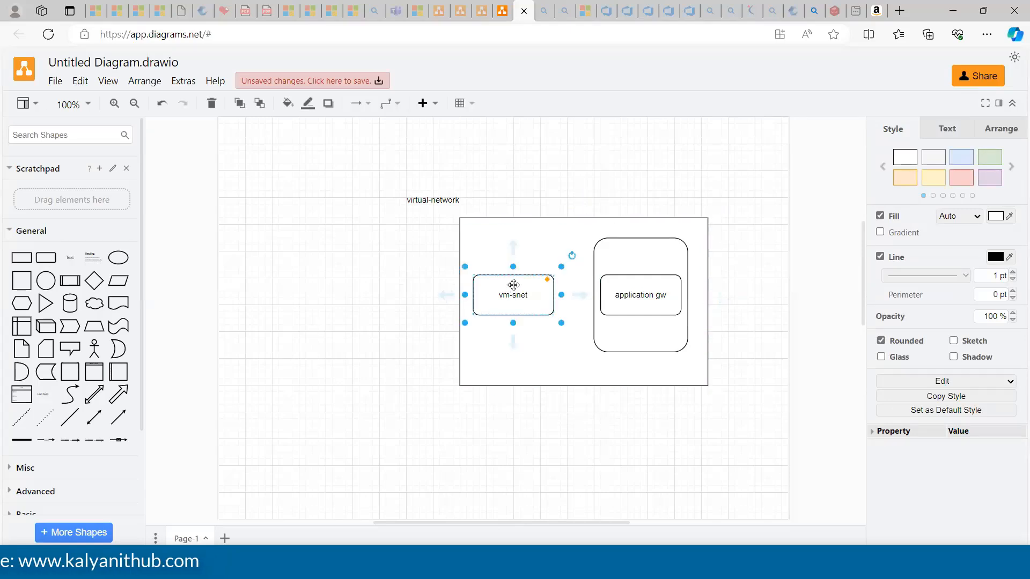
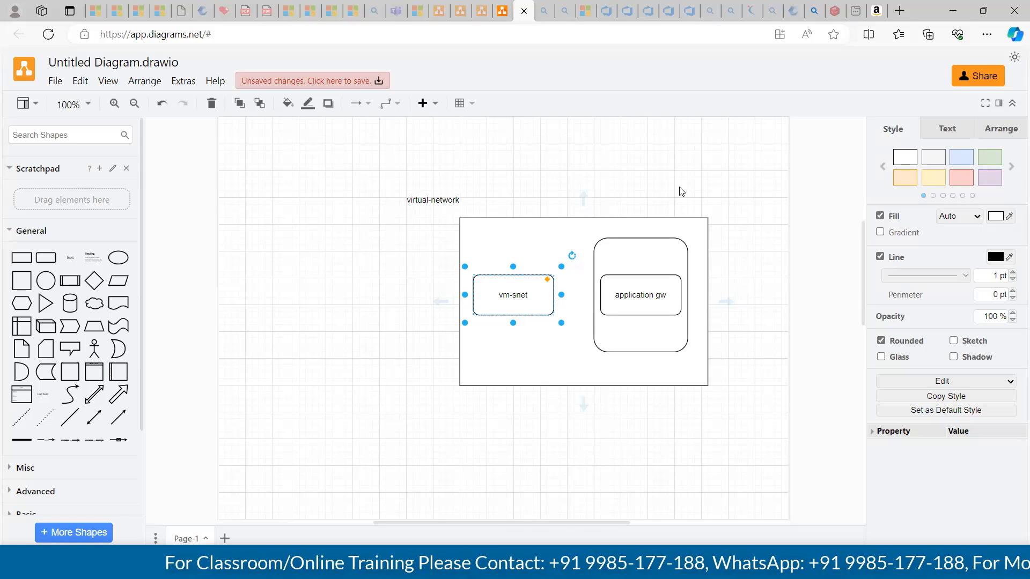
Step: Add a text label reading "application gw" above the middle of the virtual network container
click(571, 190)
double_click(572, 188)
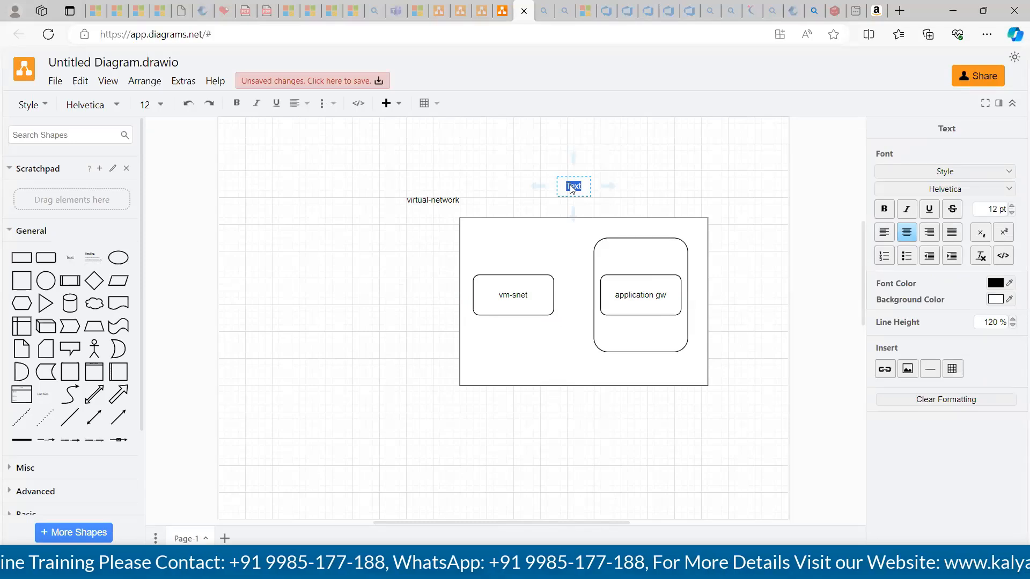
text(app)
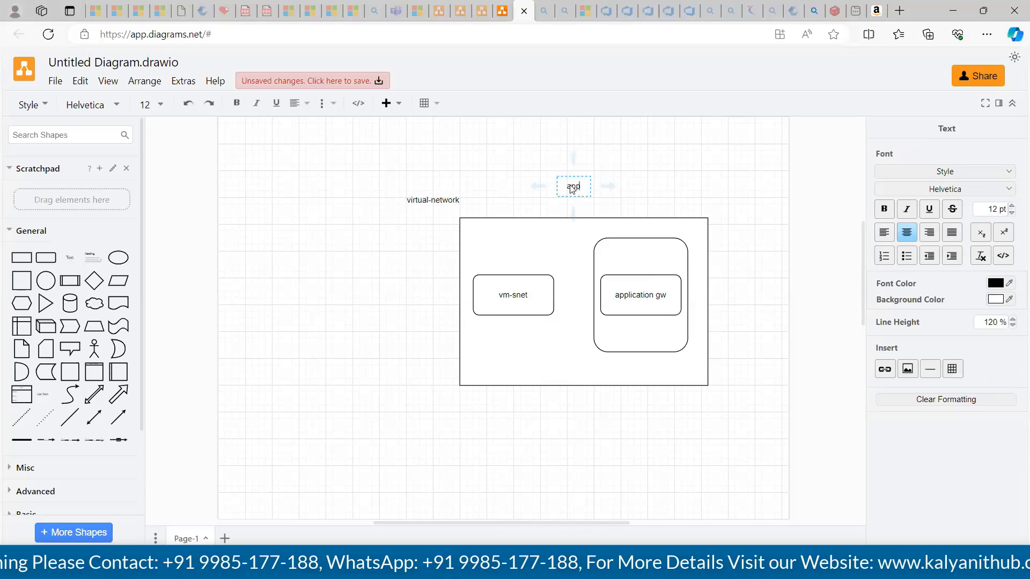
text(lication)
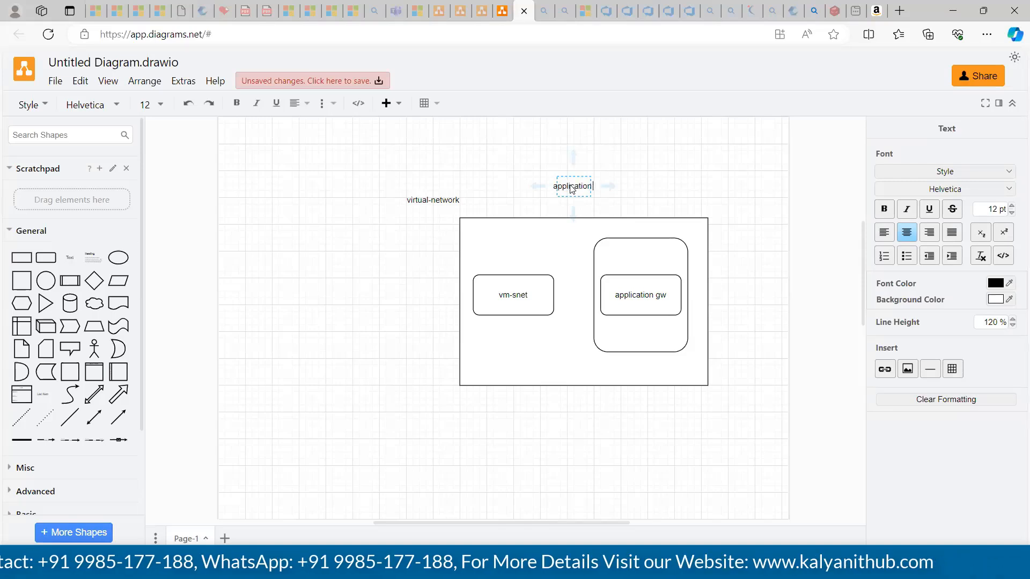
text( gw)
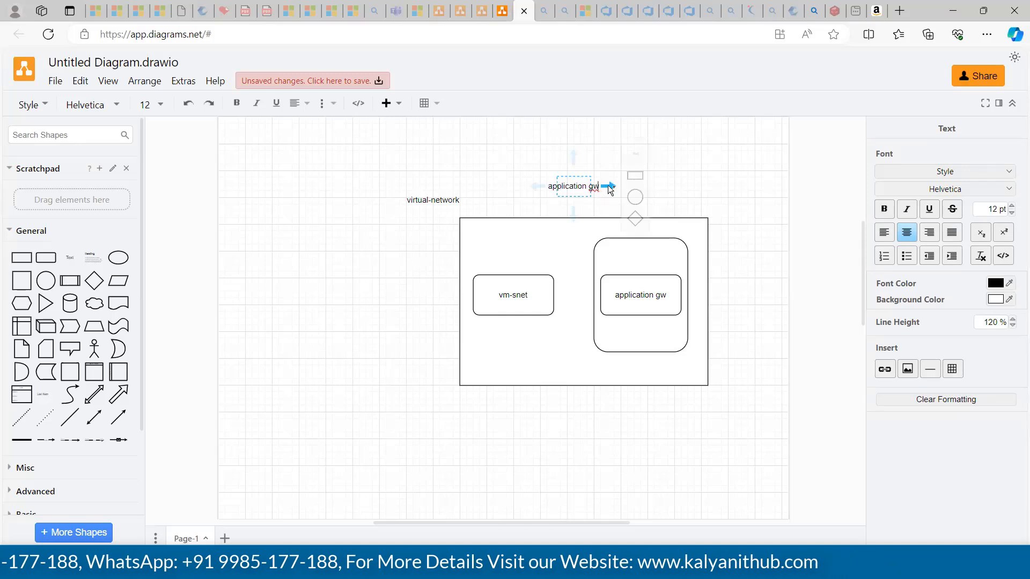
Step: Connect the application gw text label to the upper edge of the inner application gw box with an arrow
drag(610, 186, 646, 279)
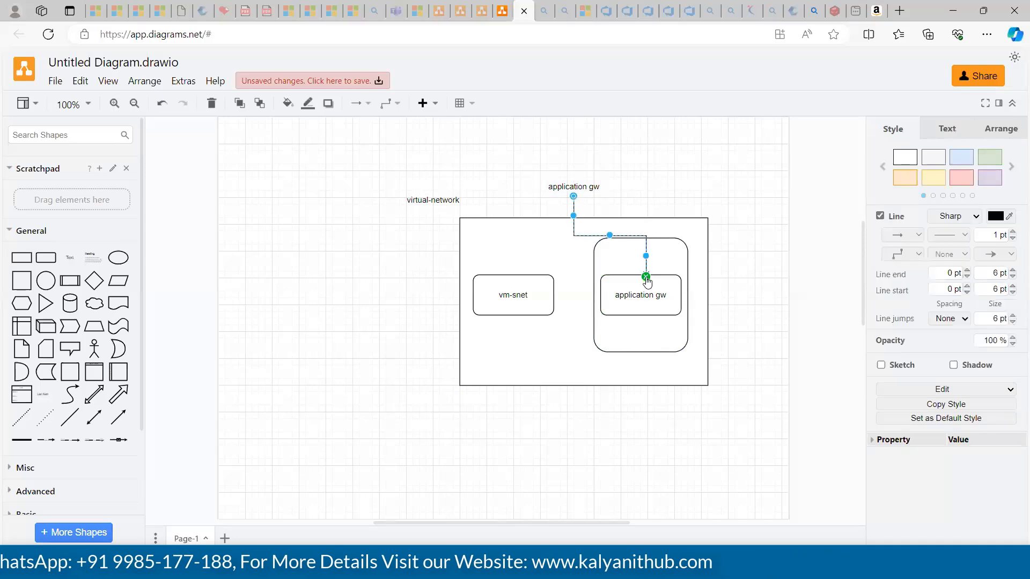
click(667, 162)
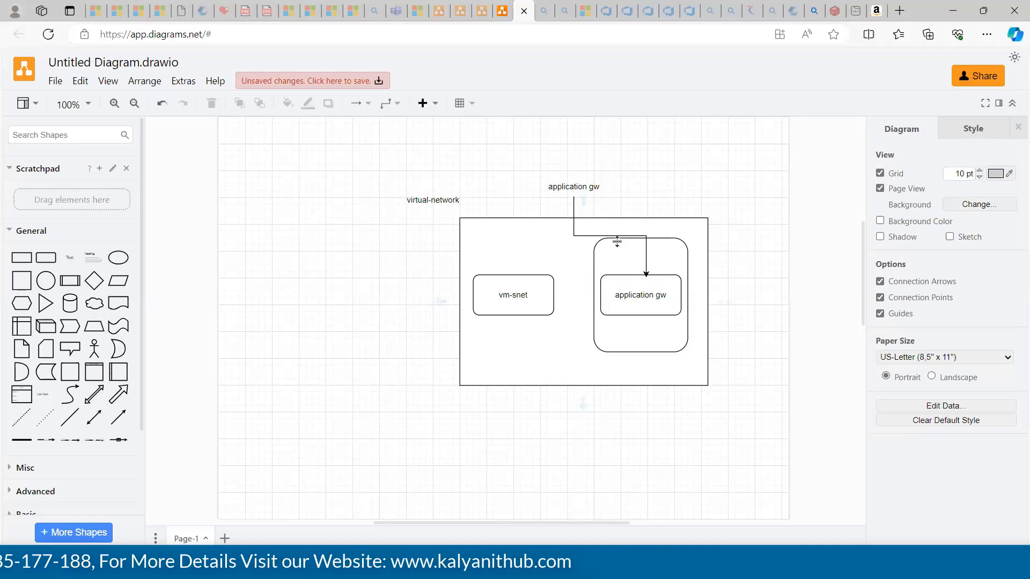
click(484, 363)
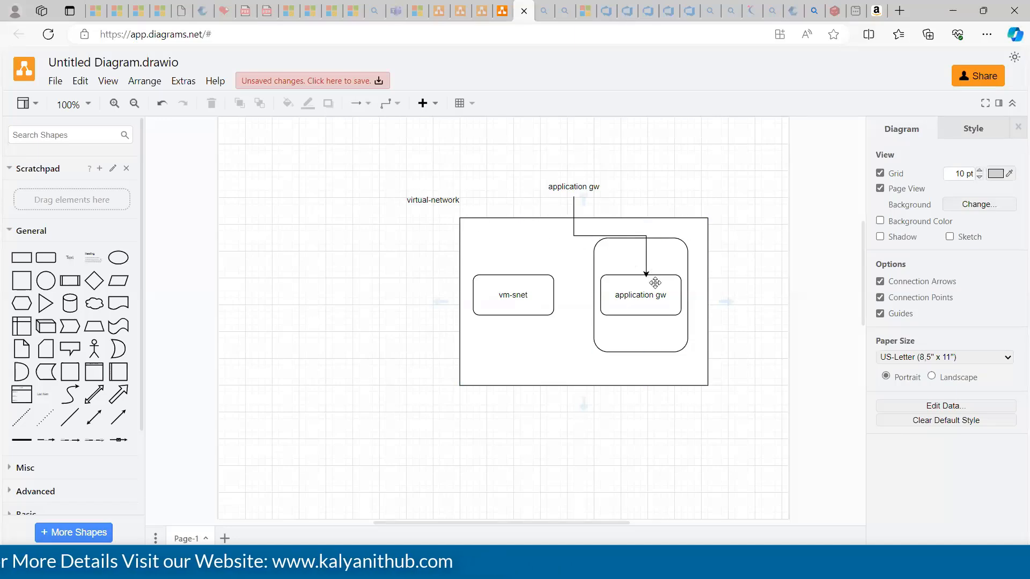
click(625, 295)
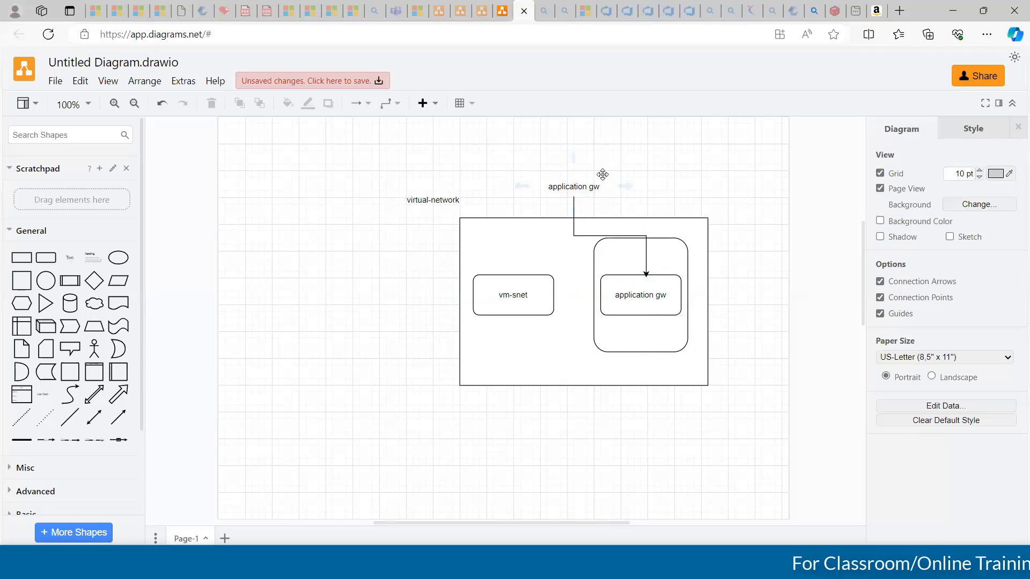
mouse_move(629, 185)
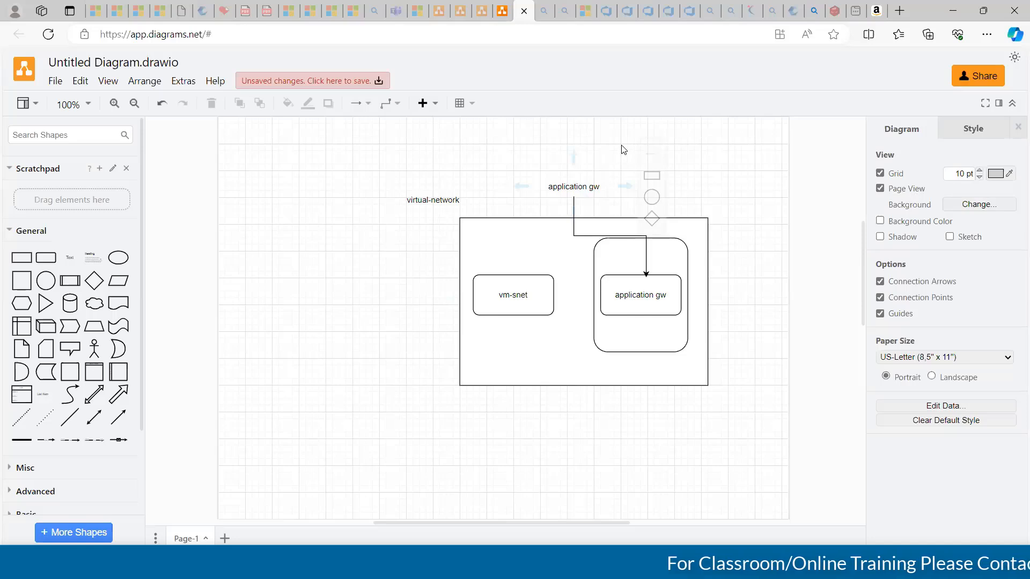
Step: Switch to the Azure portal and open the cocacola-eus-nonprod-dev-vnet virtual network from the virtual networks list
click(466, 564)
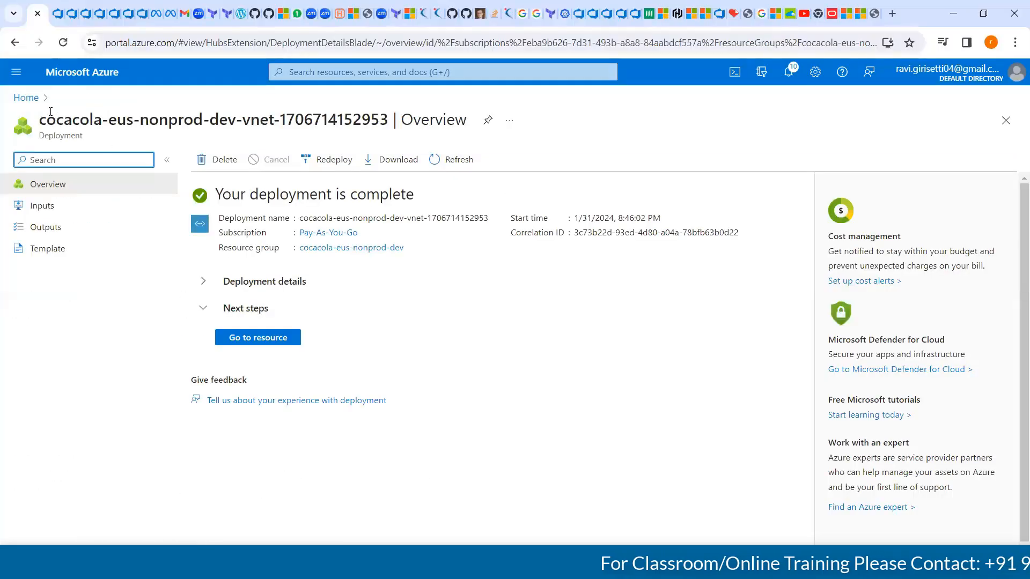
click(27, 101)
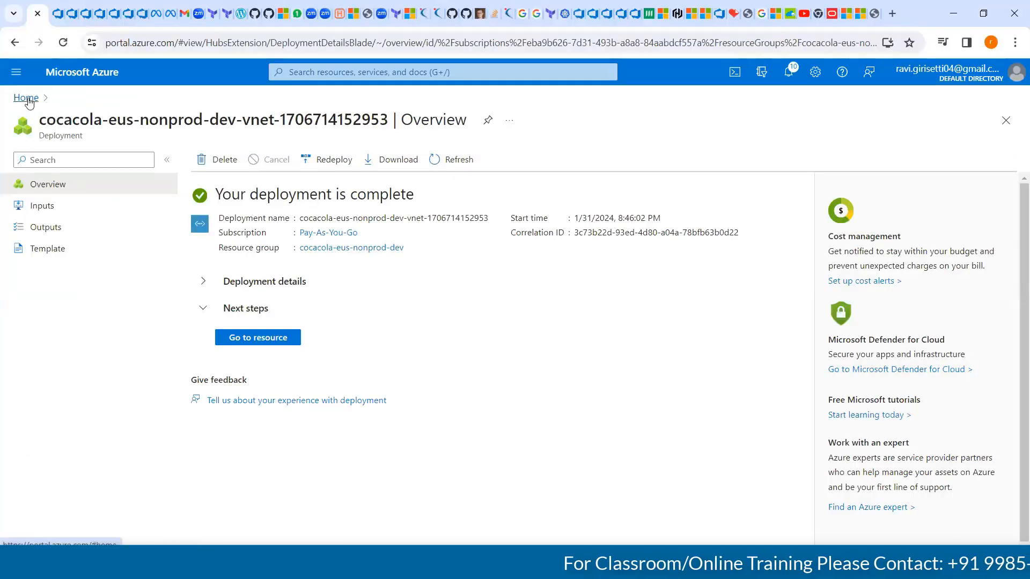
click(263, 160)
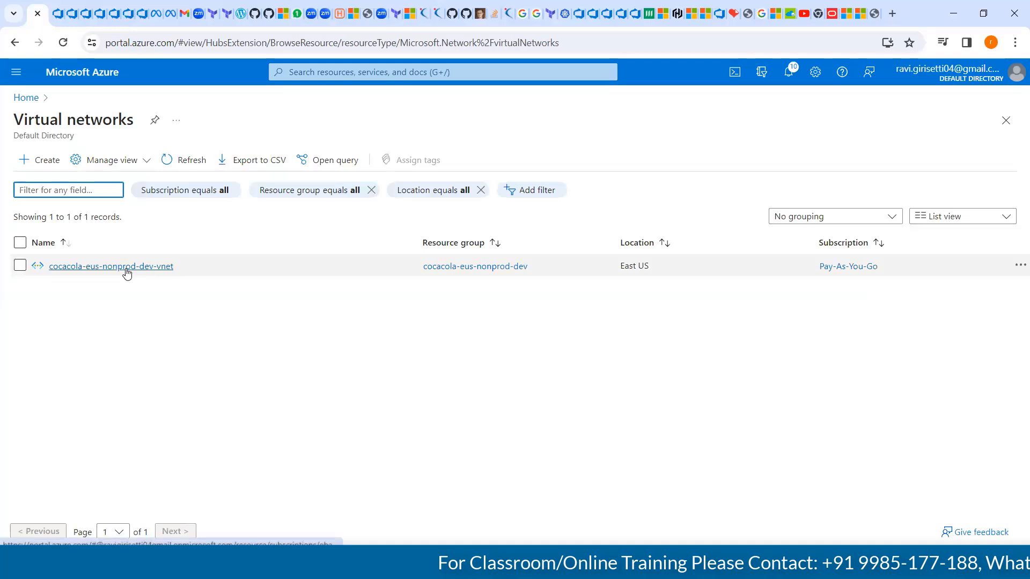
click(127, 271)
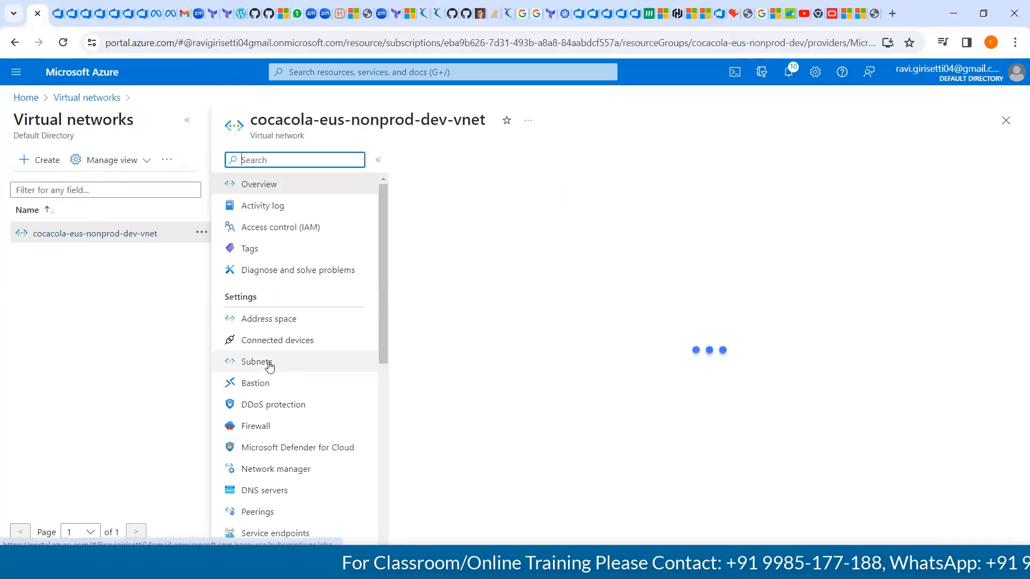
Step: Review the virtual network's address space, connected devices, subnets, Bastion and firewall settings
click(286, 321)
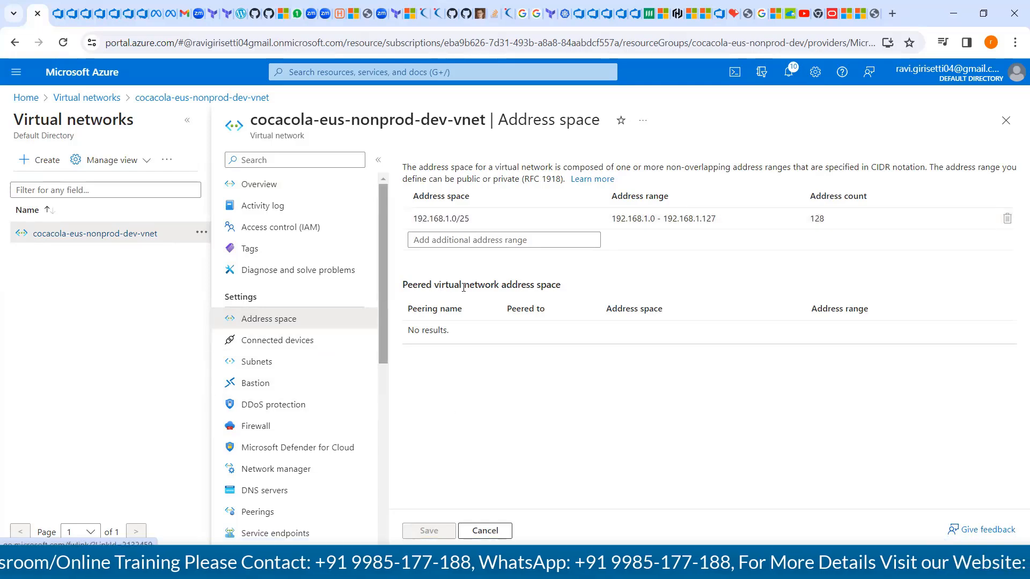
triple_click(520, 283)
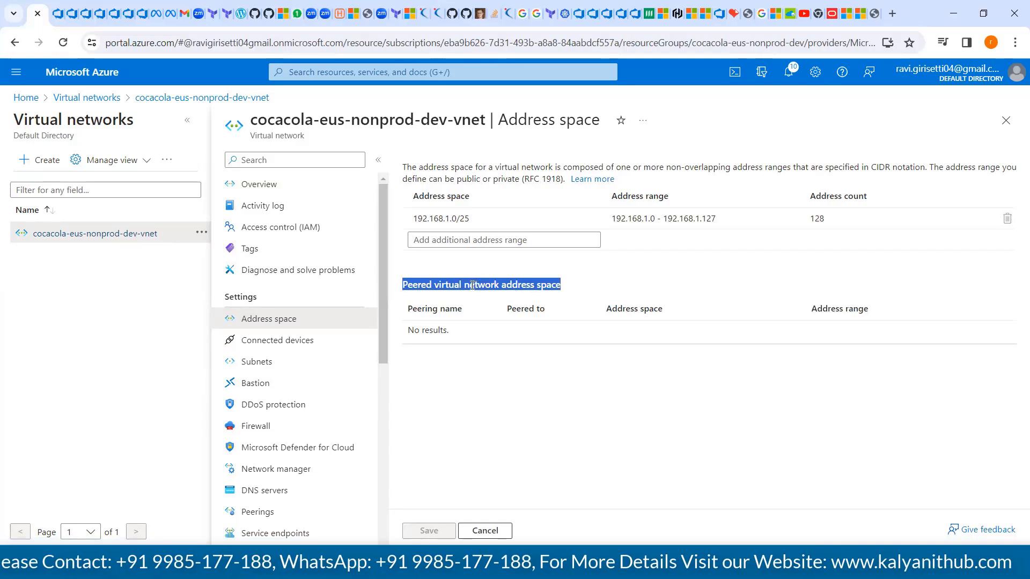
click(296, 342)
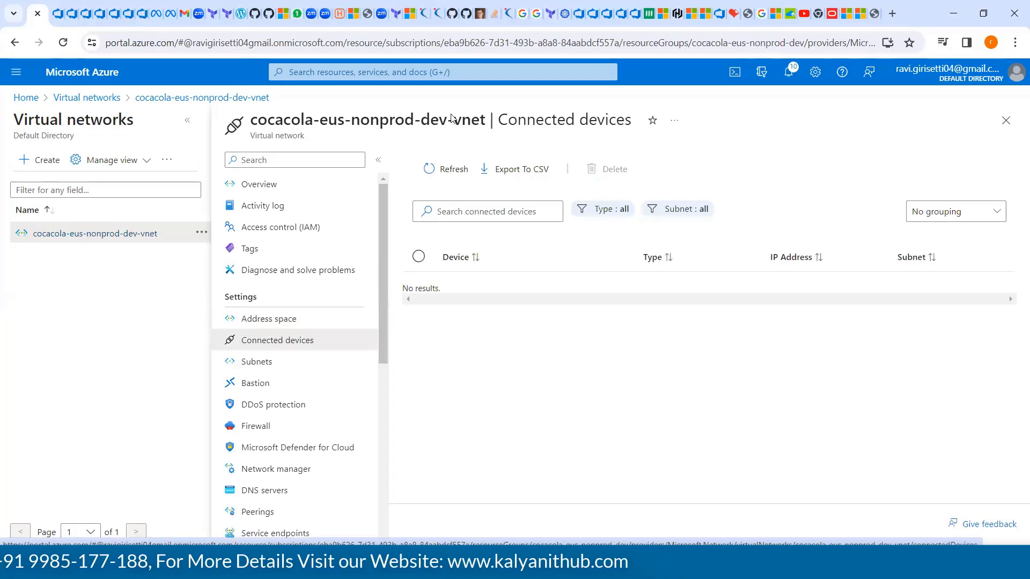
click(267, 369)
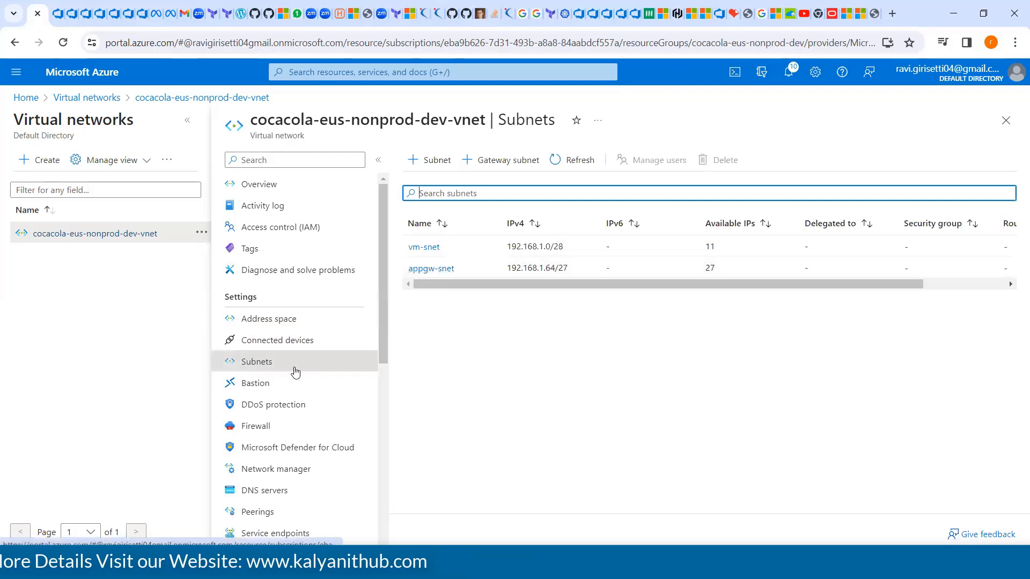
click(279, 390)
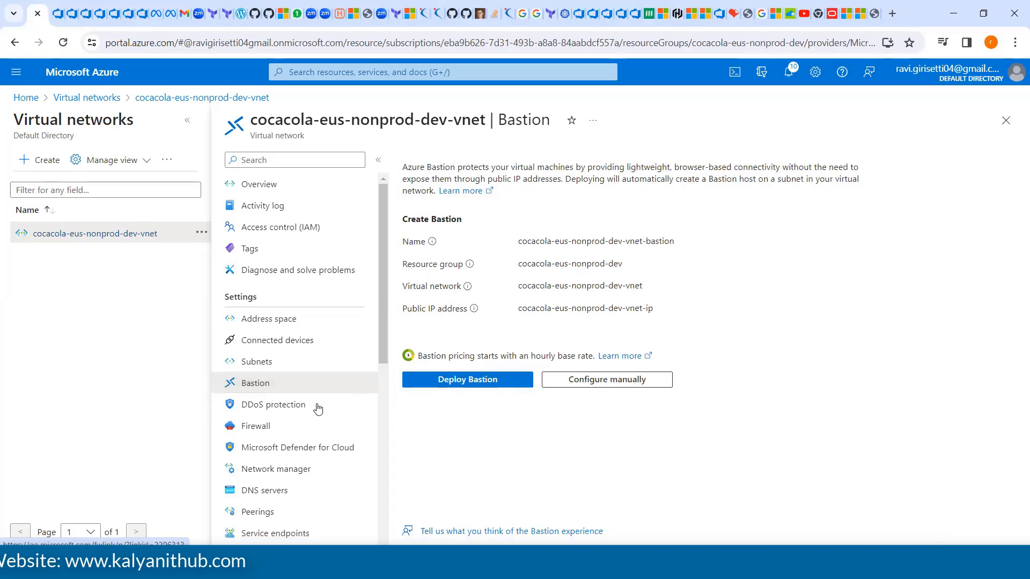
click(276, 430)
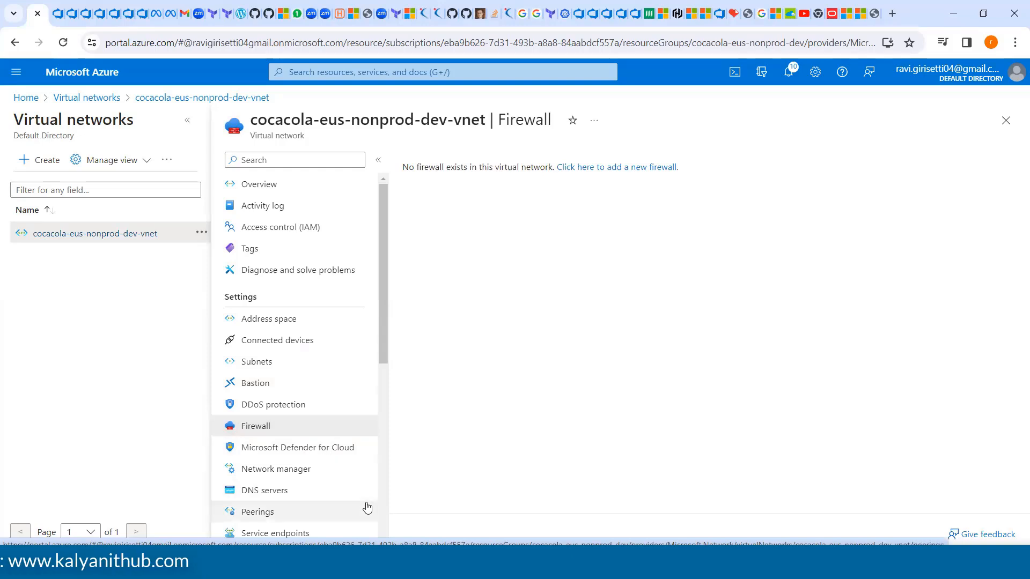
Step: Review the virtual network's Microsoft Defender for Cloud, network manager and peerings pages, and return to its connected devices
scroll(322, 375, down, 3)
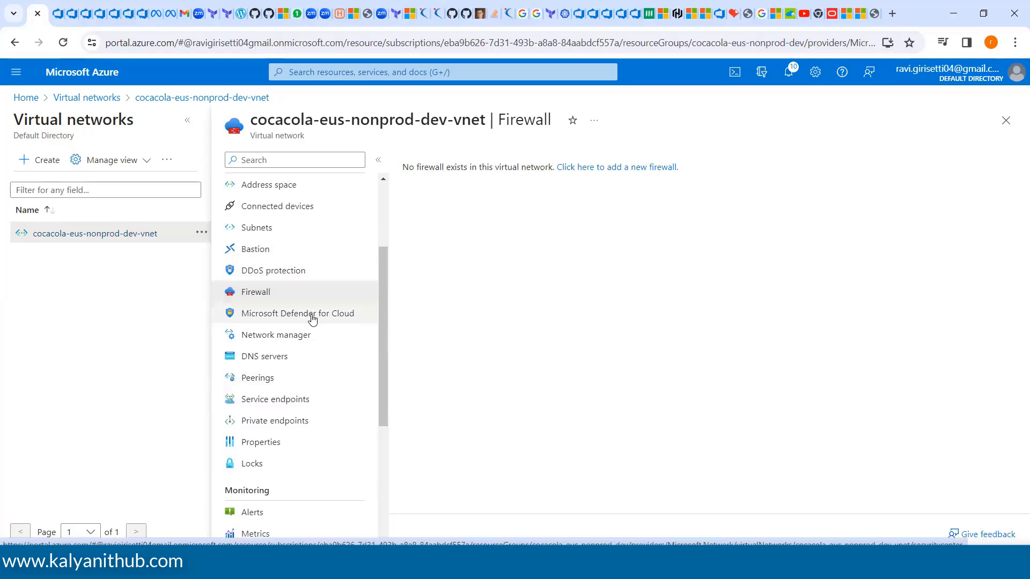
click(313, 320)
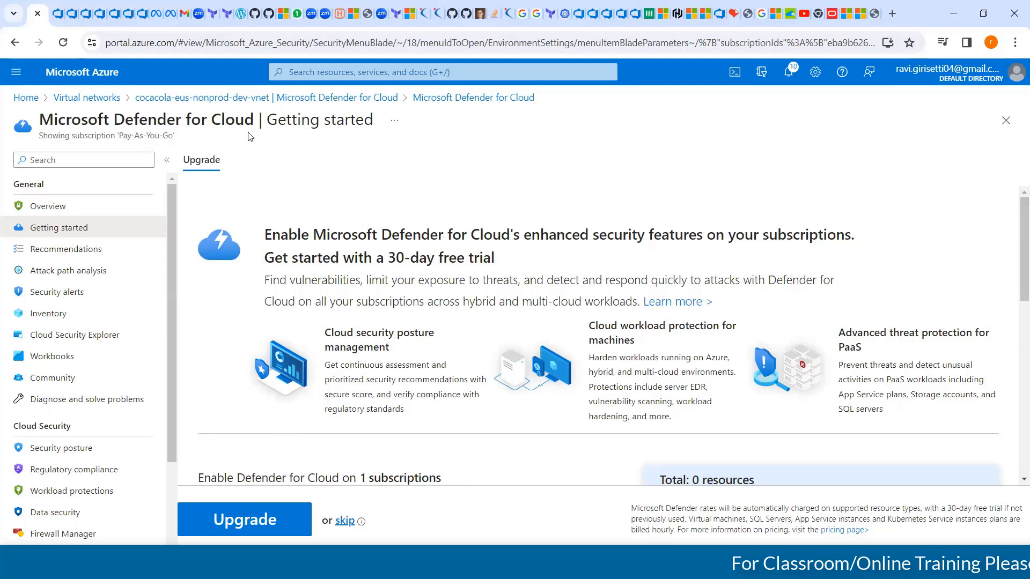
double_click(235, 121)
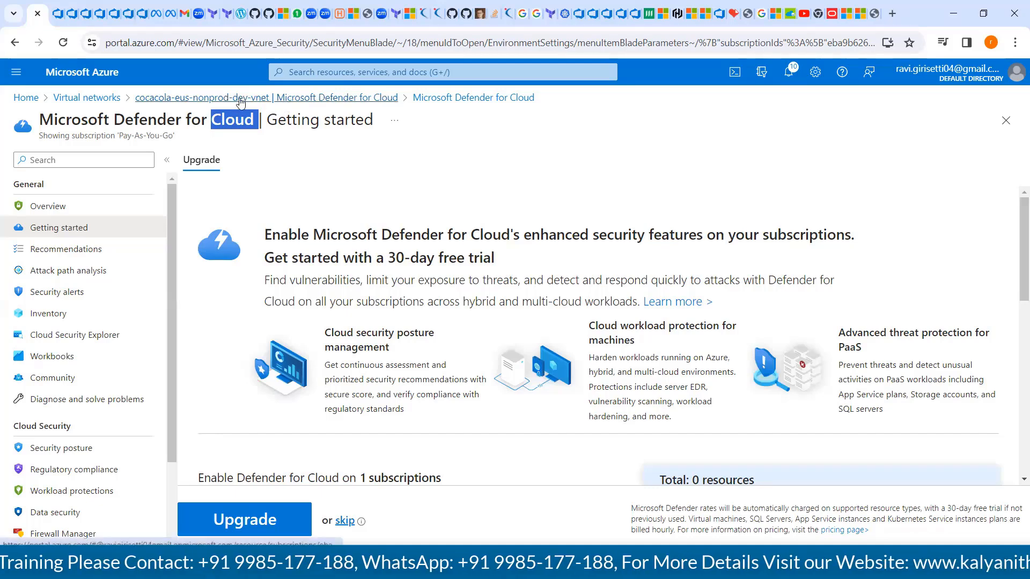
click(239, 98)
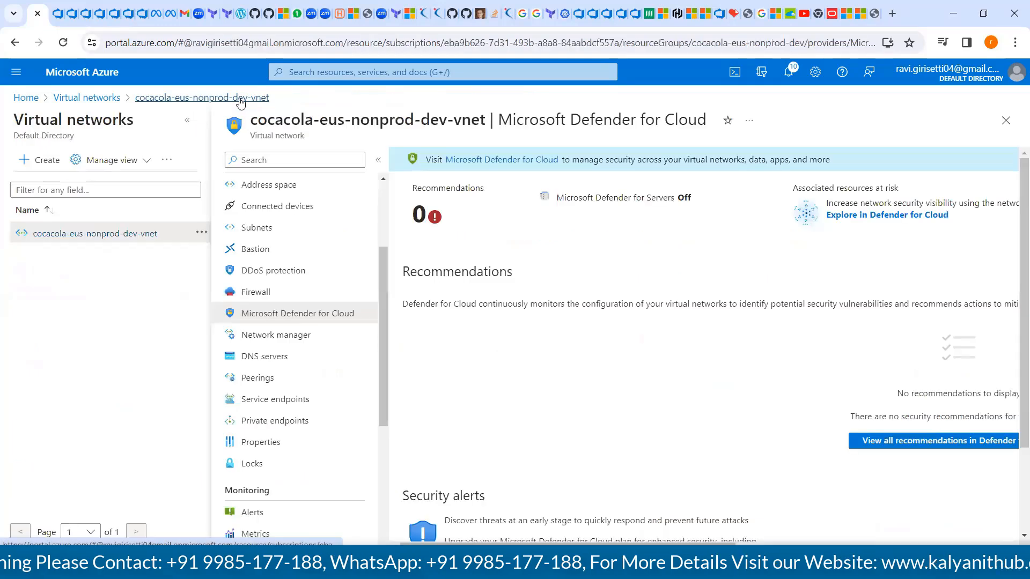
click(276, 340)
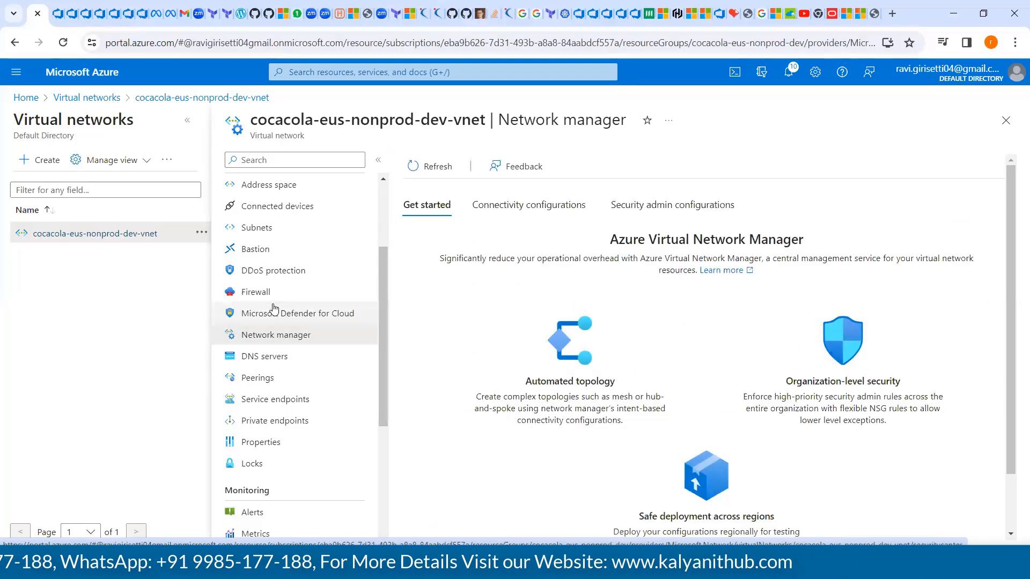
click(258, 378)
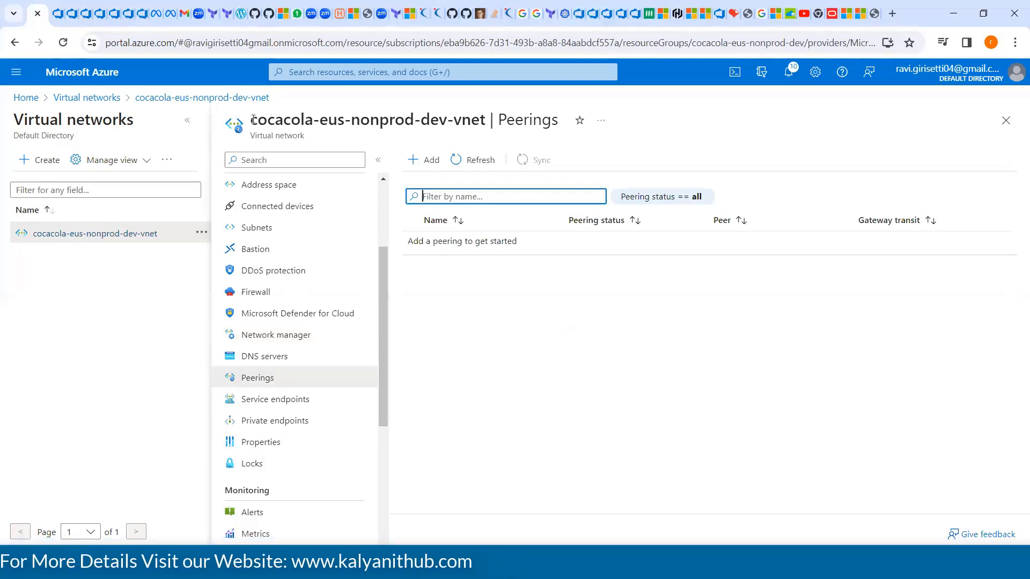
click(278, 216)
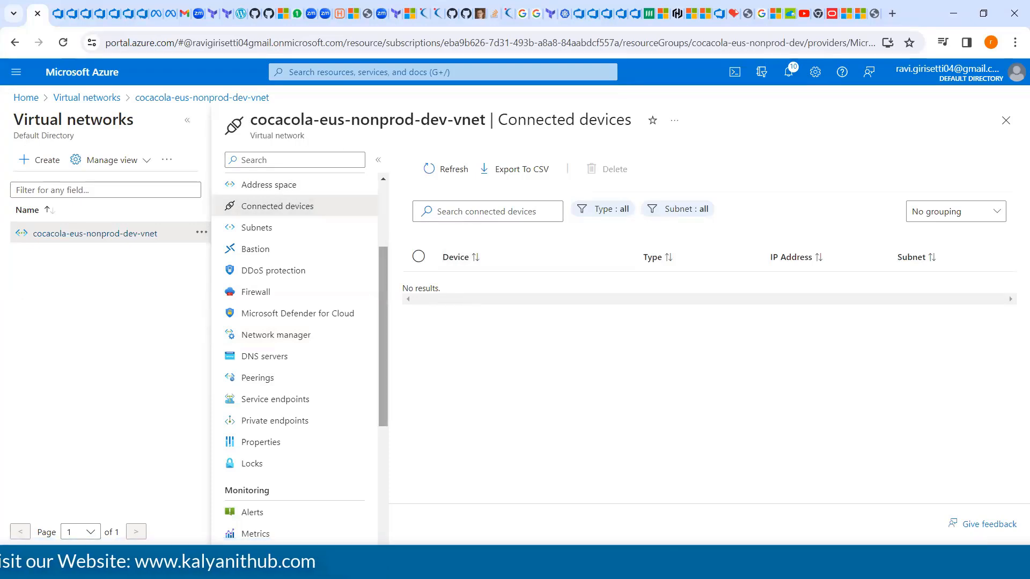
Step: Switch to the draw.io diagram and examine the vm-snet box inside the virtual network container
mouse_move(276, 567)
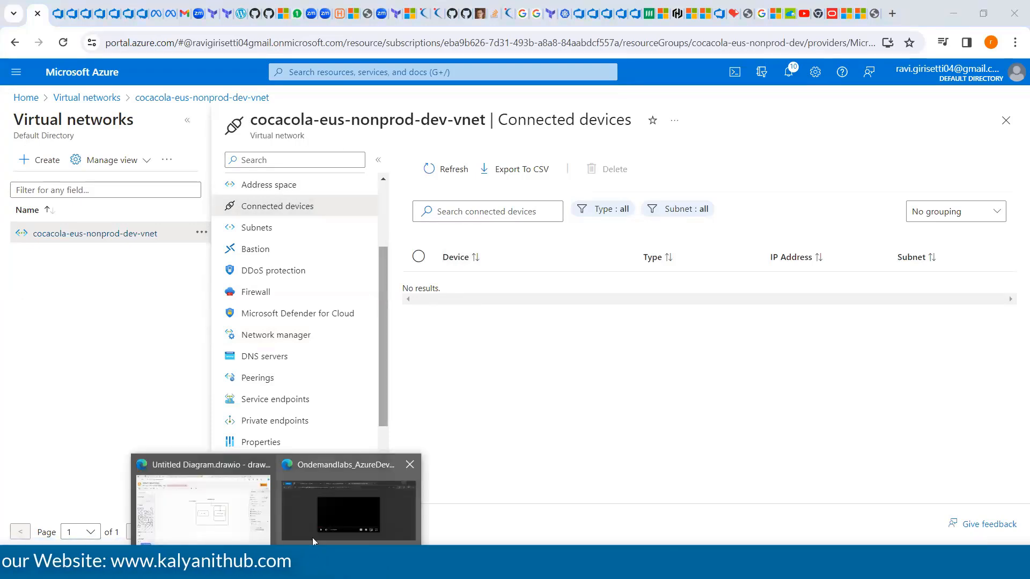
click(224, 514)
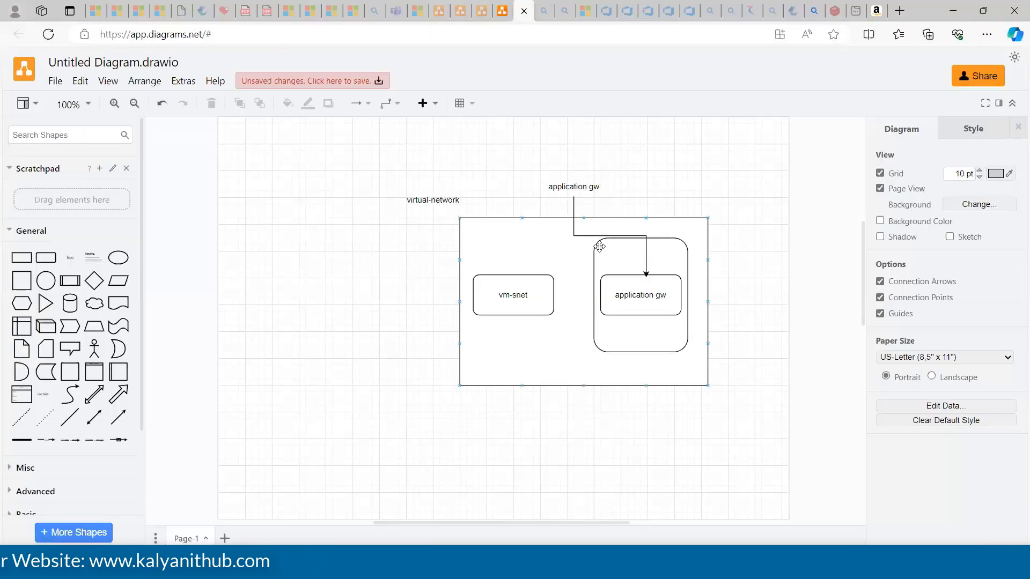
click(513, 303)
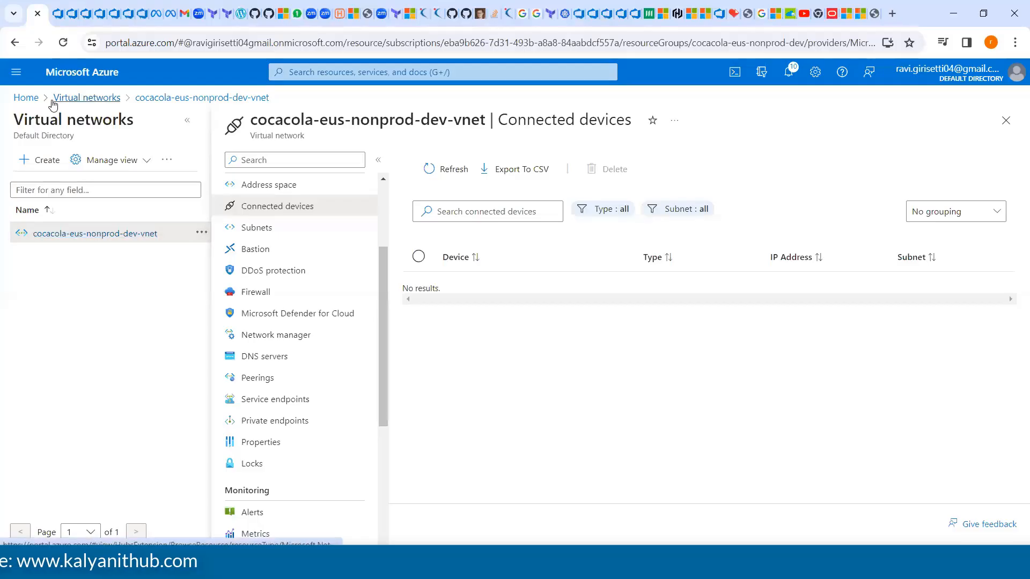
Step: In the Azure portal, go from the home page to the virtual machines list and start creating an Azure virtual machine
click(26, 97)
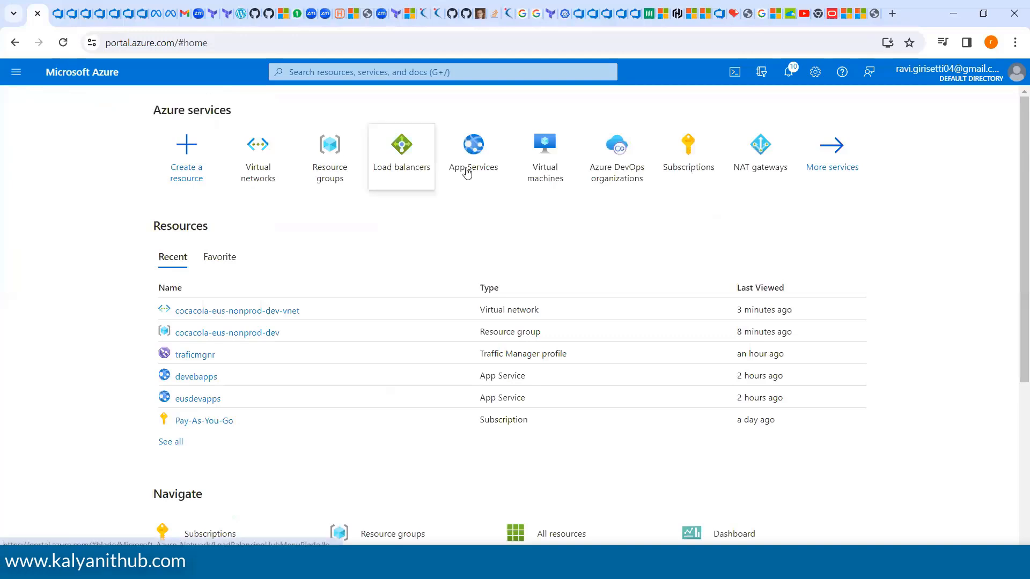
click(538, 154)
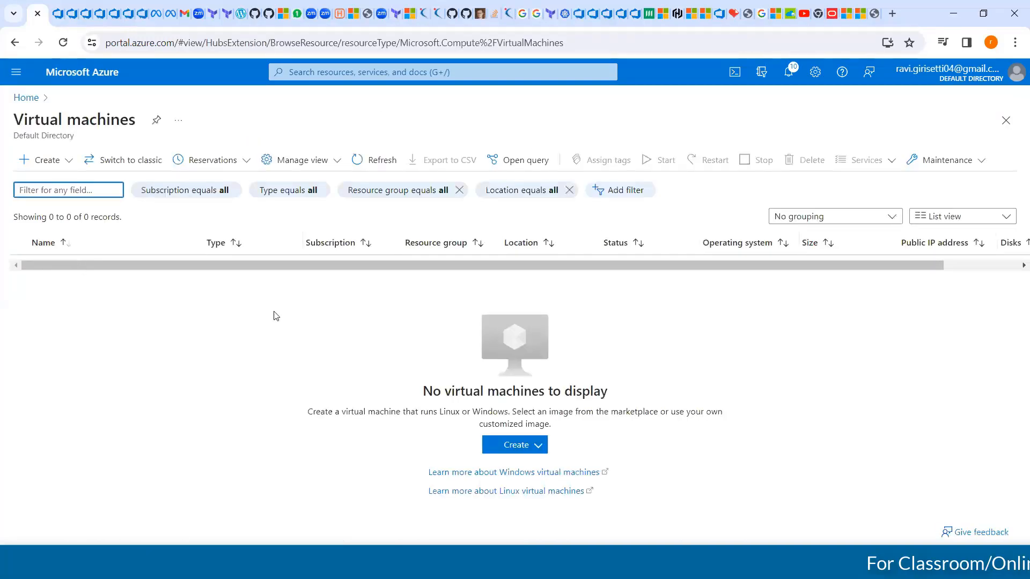
click(48, 162)
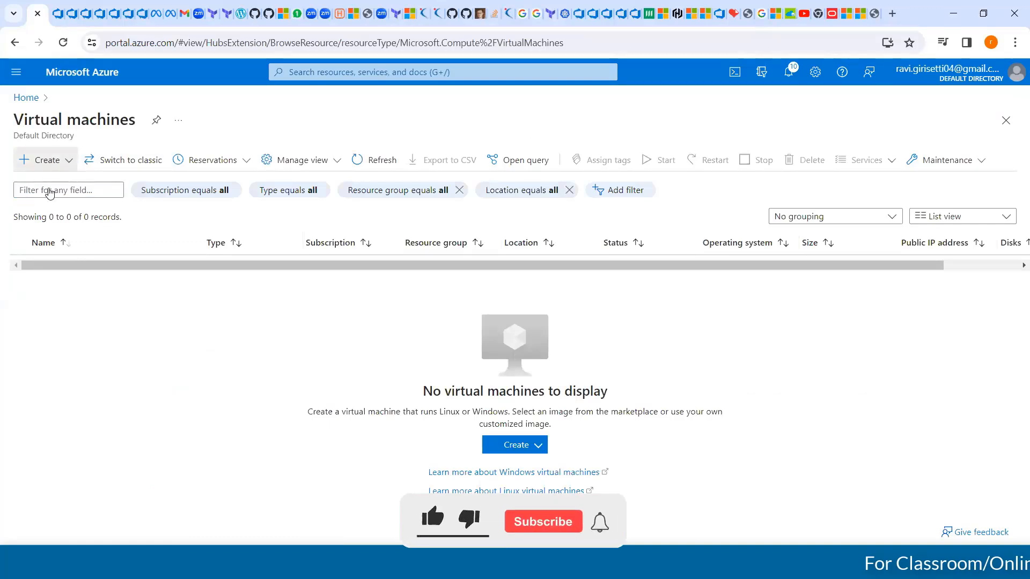
click(49, 161)
click(59, 190)
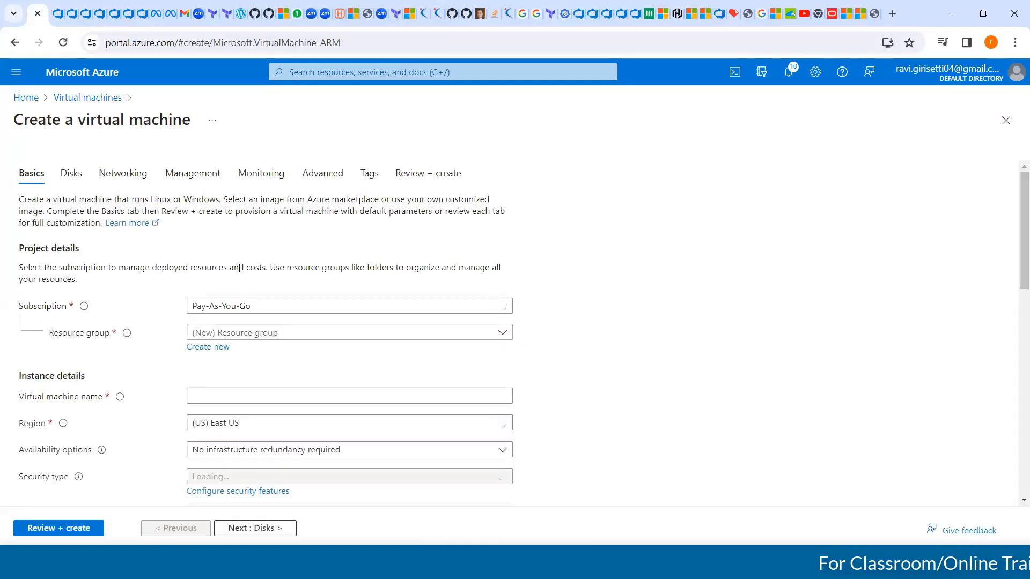
Step: Assign the virtual machine to the cocacola-eus-nonprod-dev resource group and name it cocacola-nonprod-dev-vm
click(262, 335)
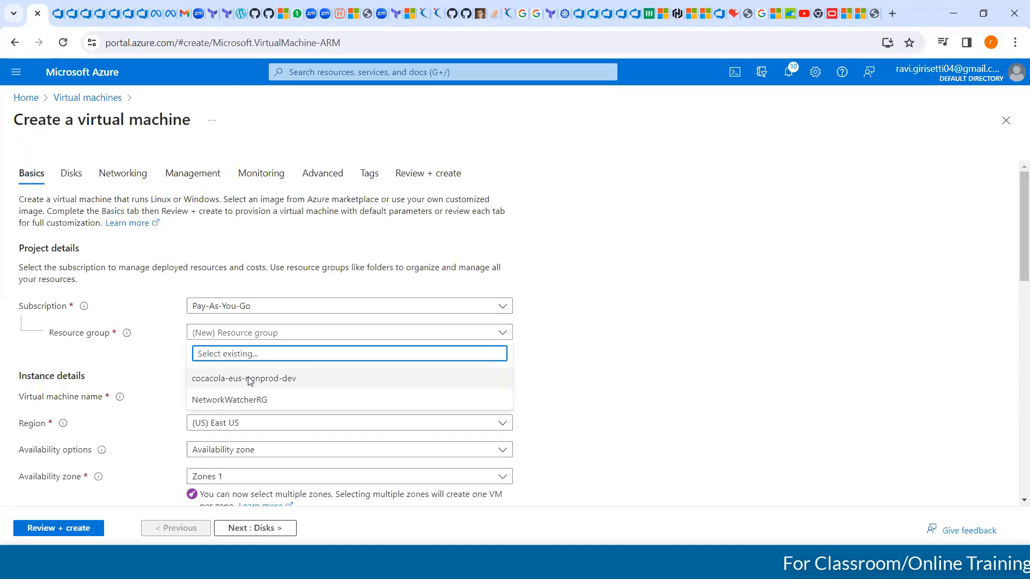
click(245, 382)
click(237, 392)
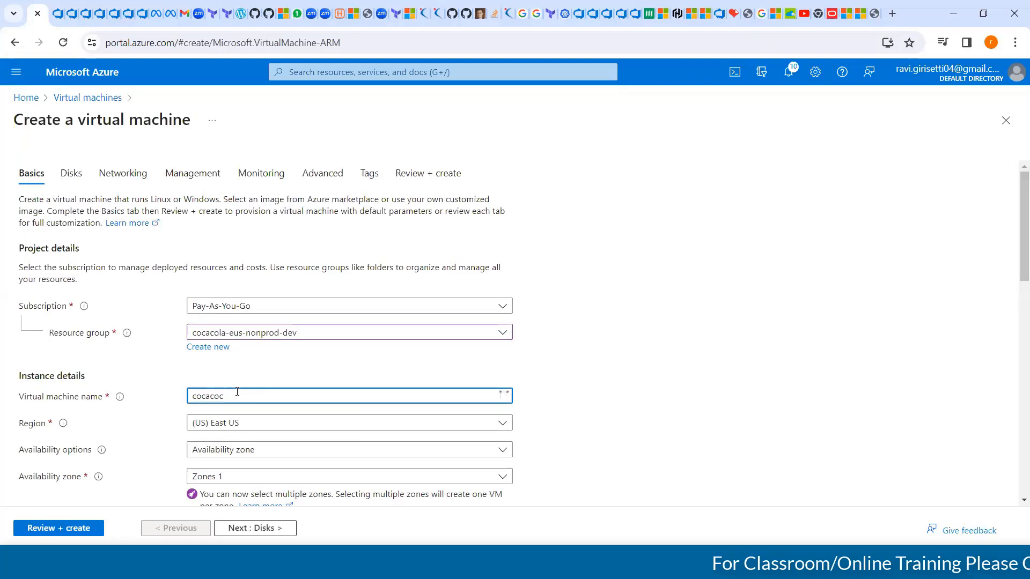
key(BackSpace)
key(BackSpace)
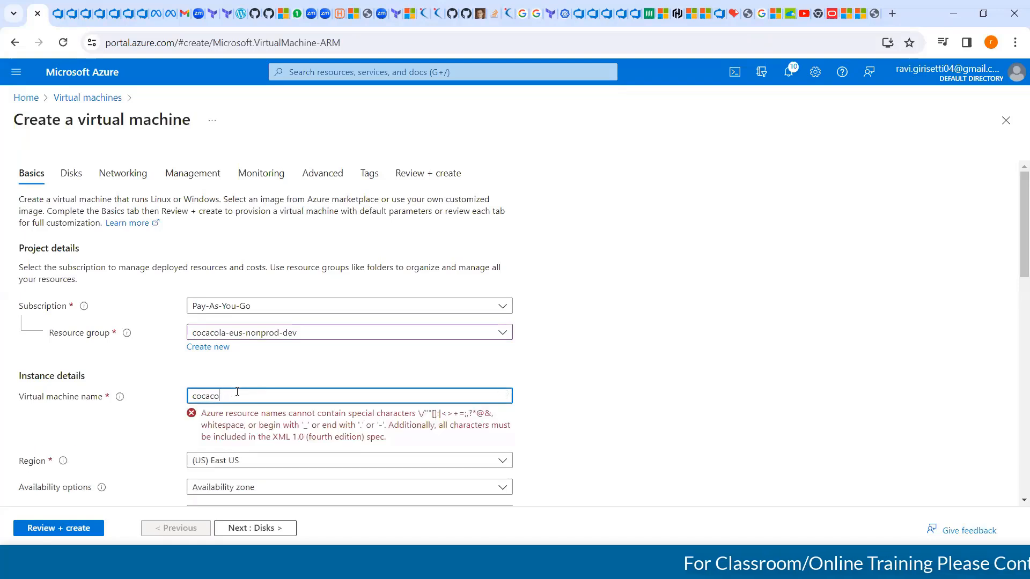
text(la-)
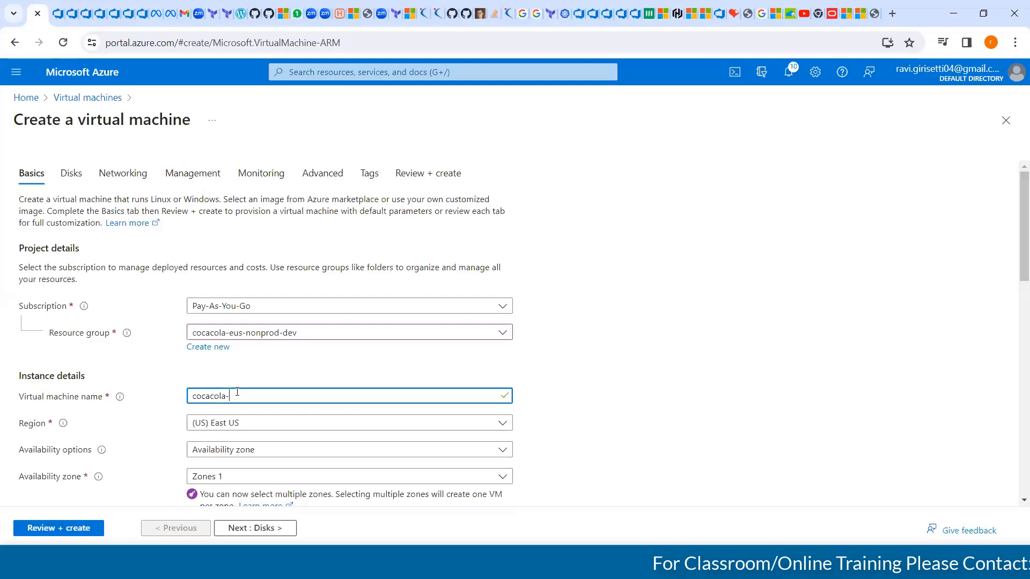
text(nonprof)
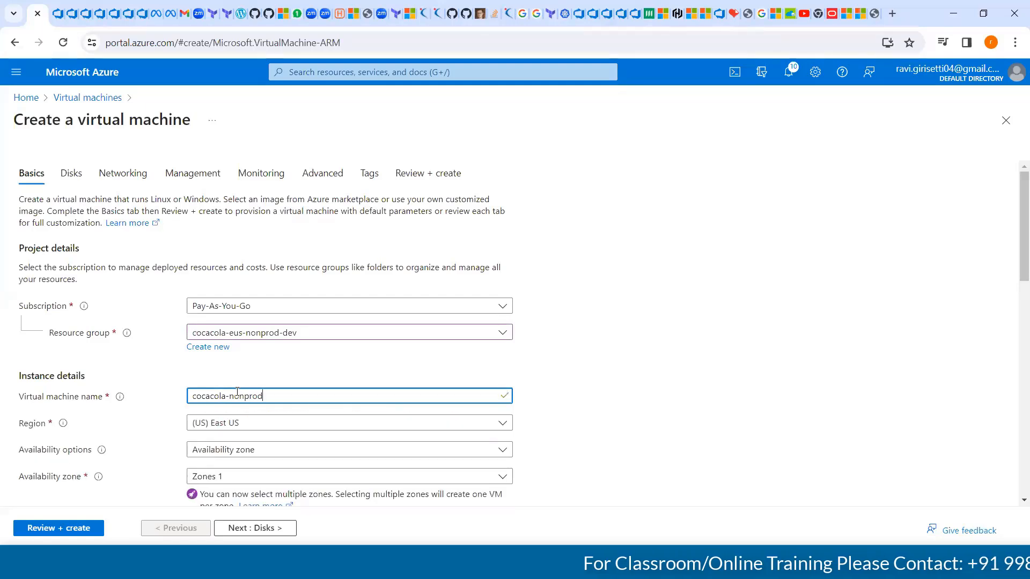
text(-dev-vm)
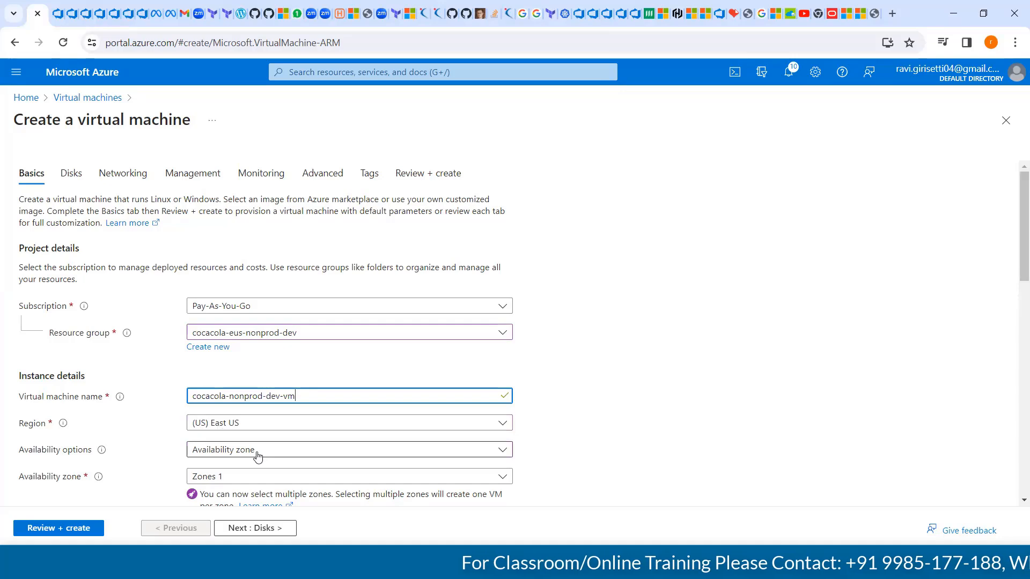
Step: Keep the remaining basic and disk defaults, and place the virtual machine in cocacola-eus-nonprod-dev-vnet on the vm-snet (192.168.1.0/28) subnet
scroll(554, 435, down, 5)
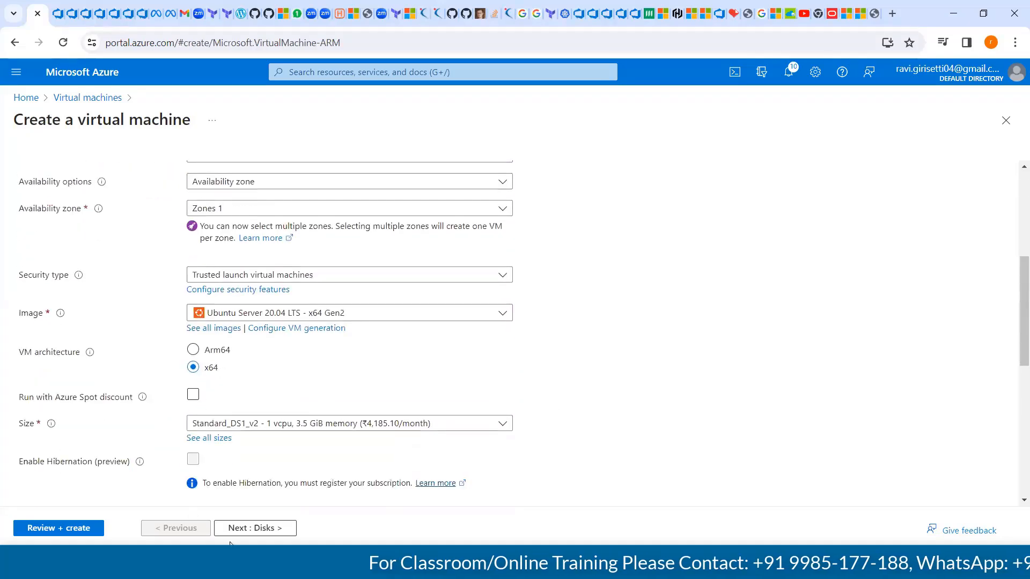
click(252, 529)
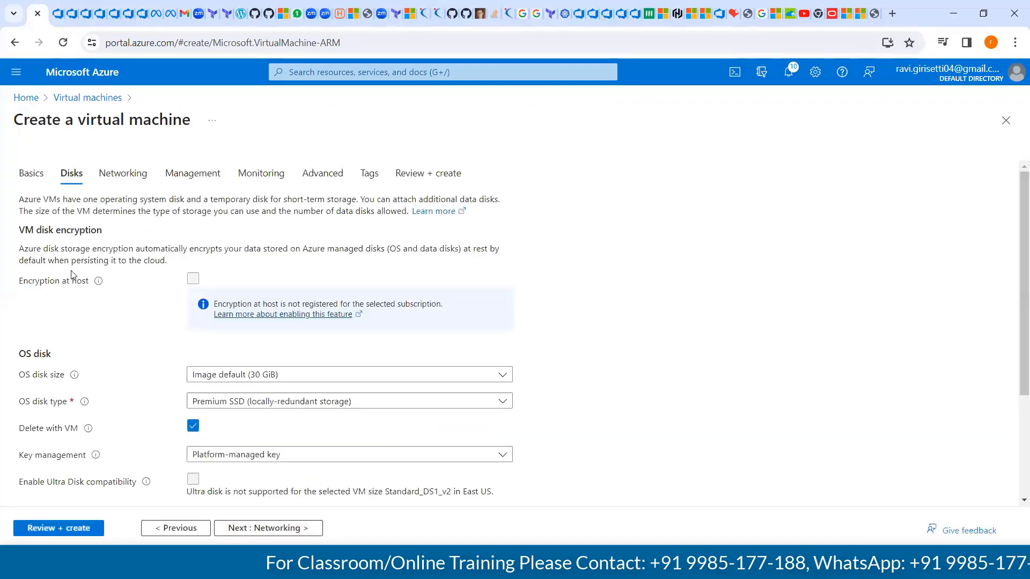
click(265, 529)
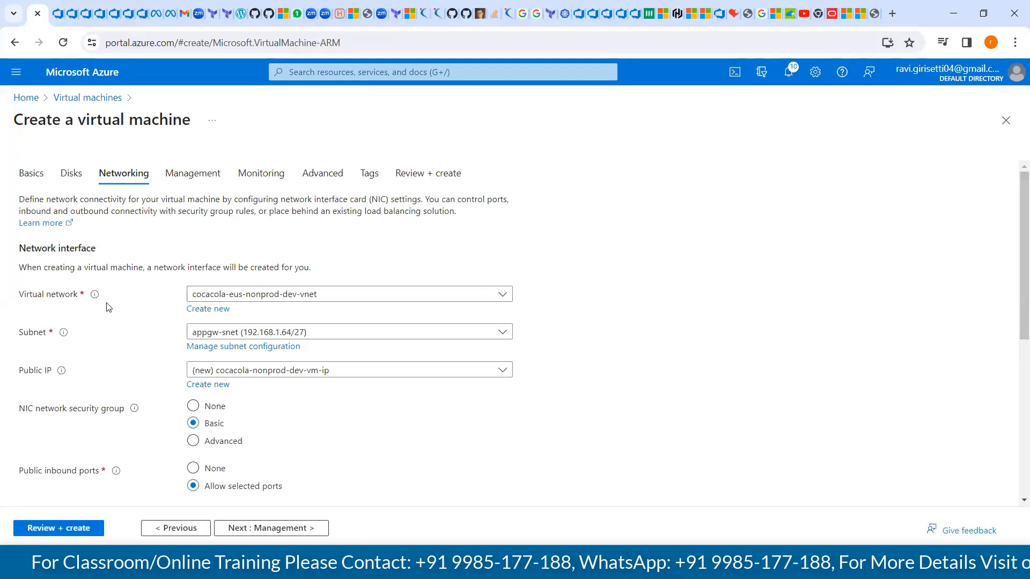
click(232, 296)
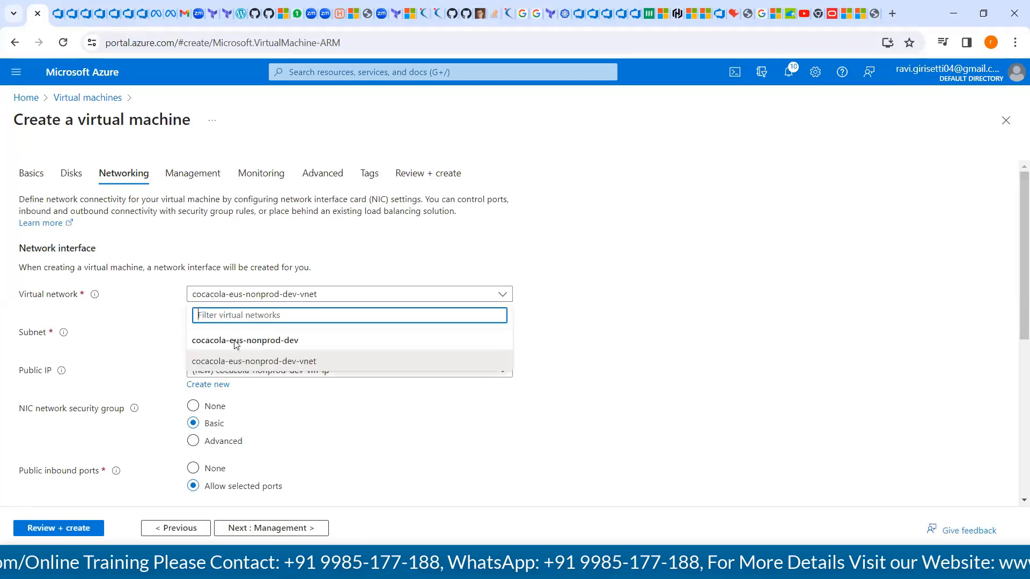
click(234, 361)
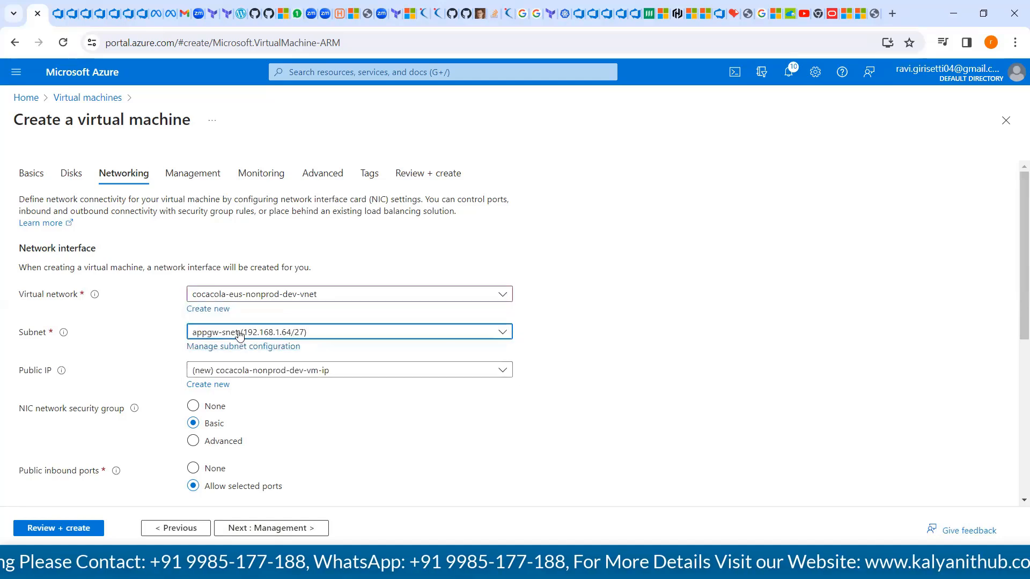
click(239, 336)
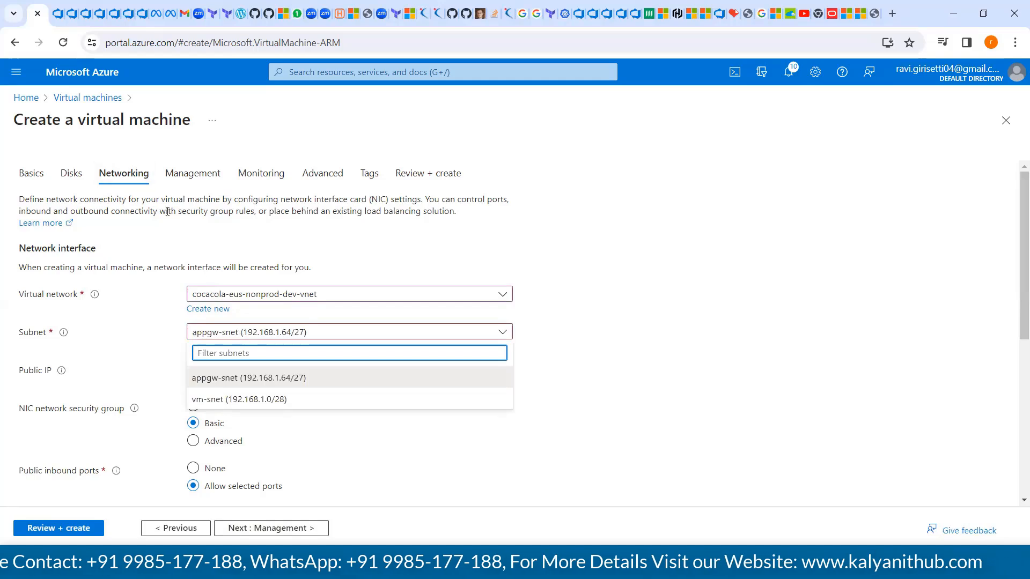
click(234, 399)
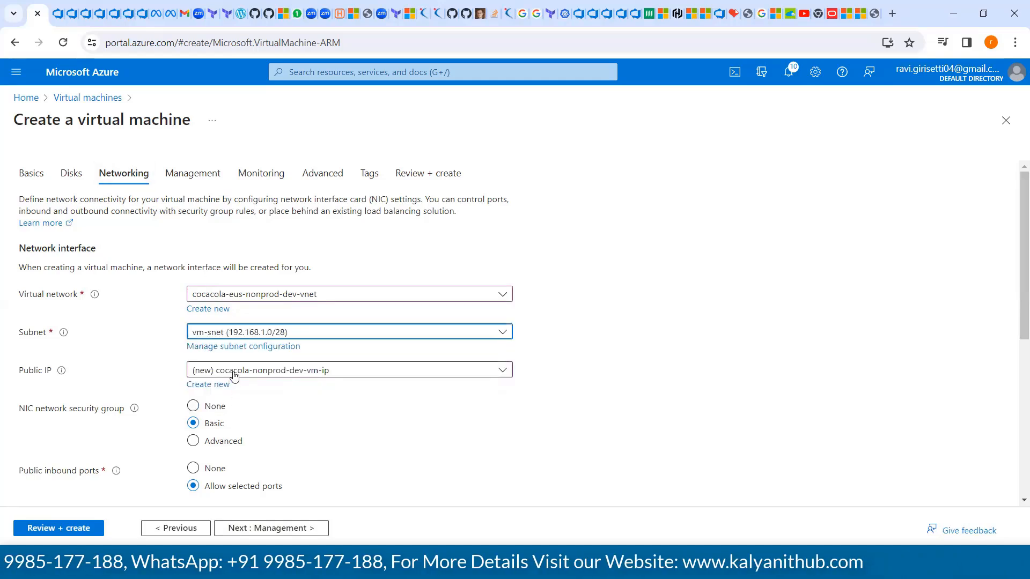
Step: Proceed through the virtual machine's management, monitoring and advanced settings to its tags
click(256, 529)
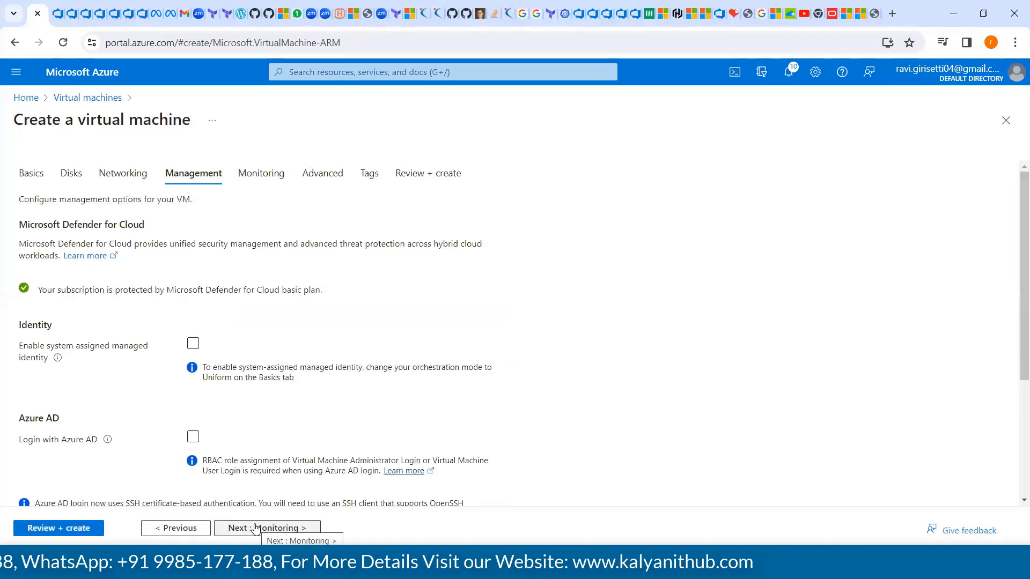
click(257, 530)
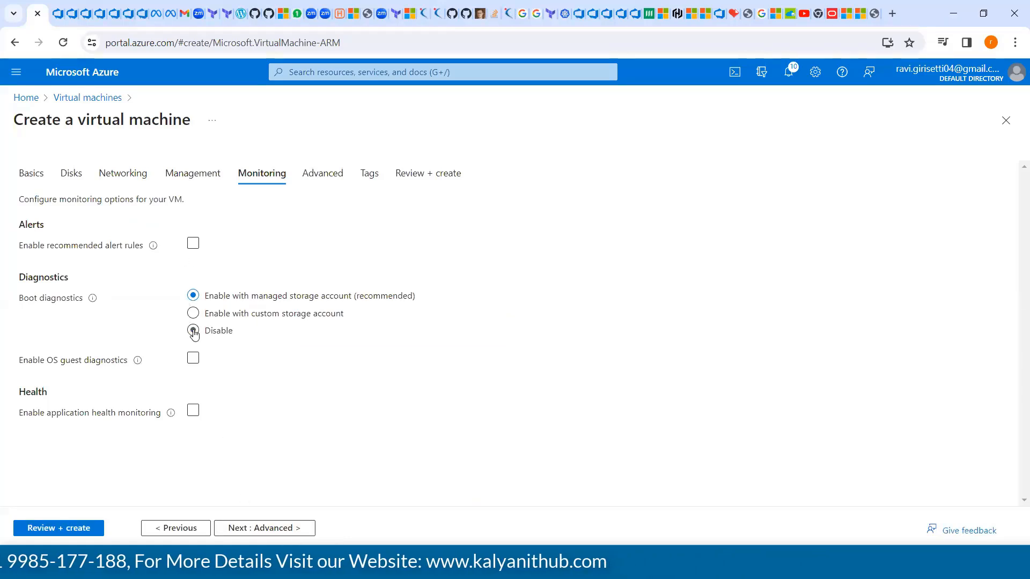
click(261, 528)
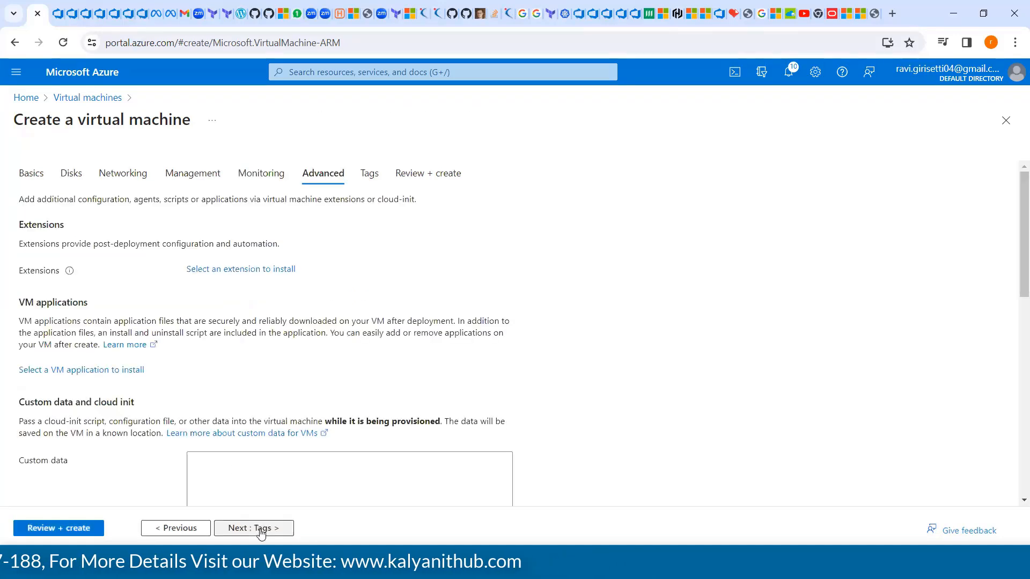
click(262, 529)
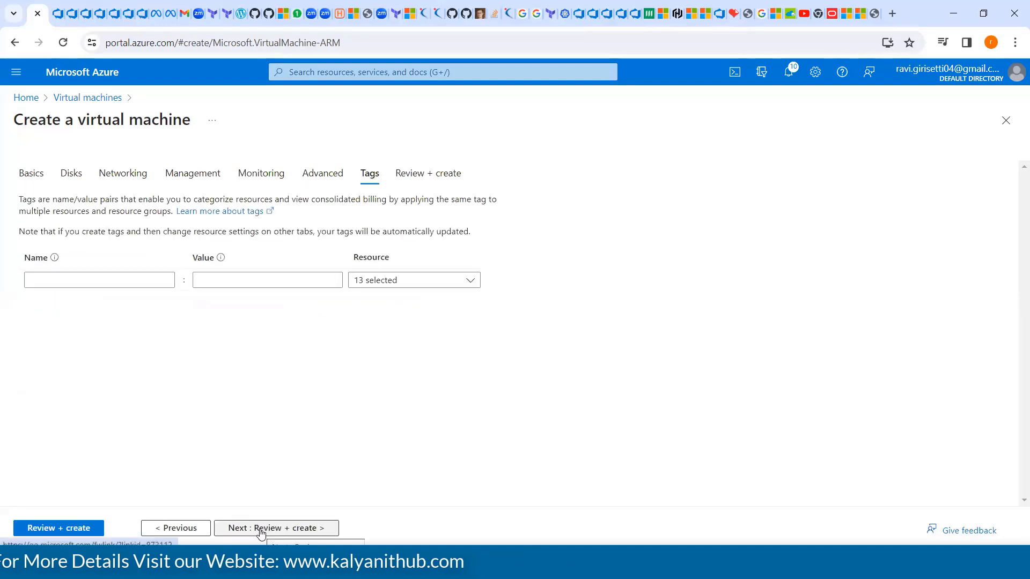
Step: Tag the virtual machine's resources with the name cost center and the value cocacola-nonprod-dev
click(158, 280)
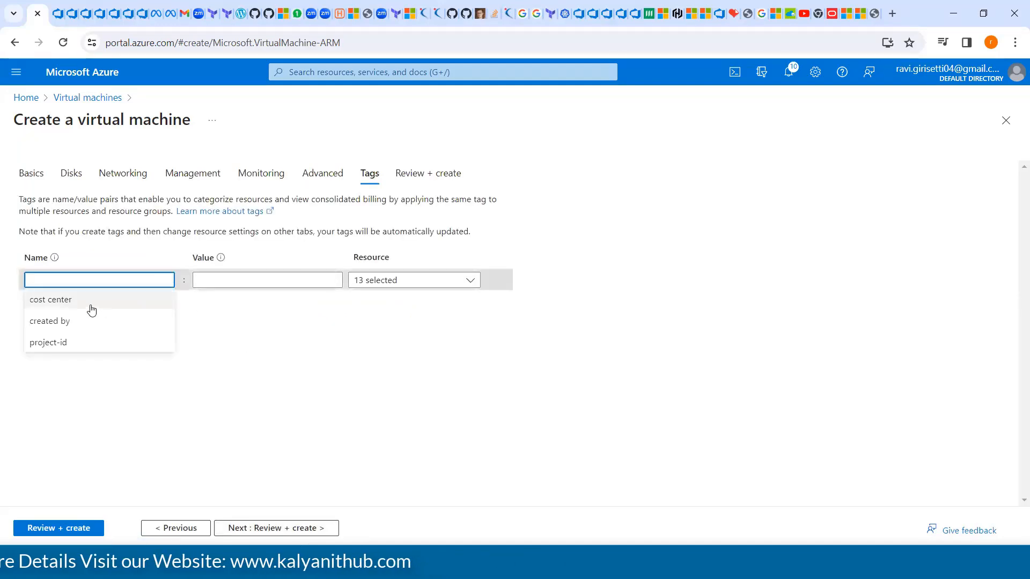
click(90, 306)
click(240, 279)
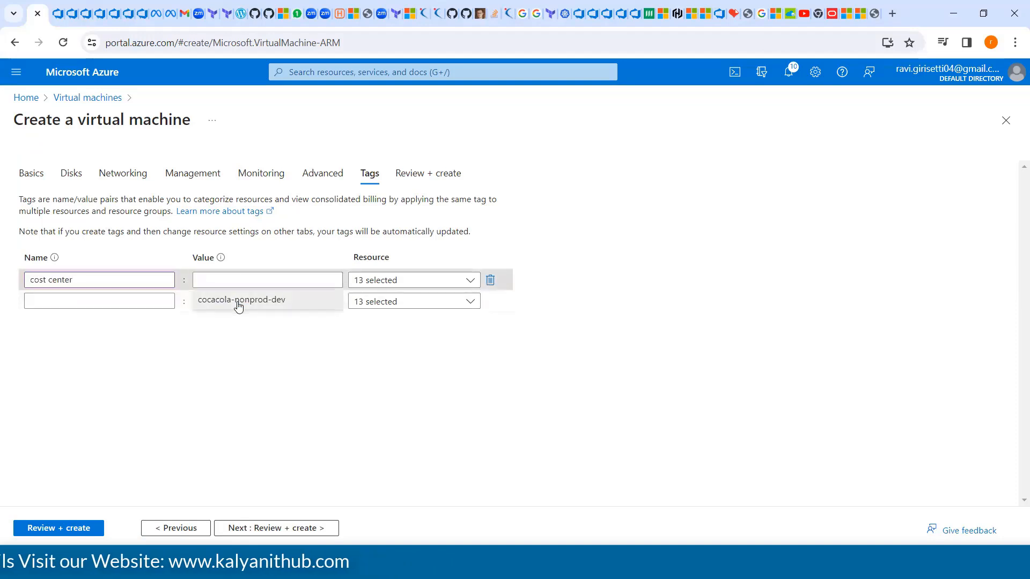
click(239, 300)
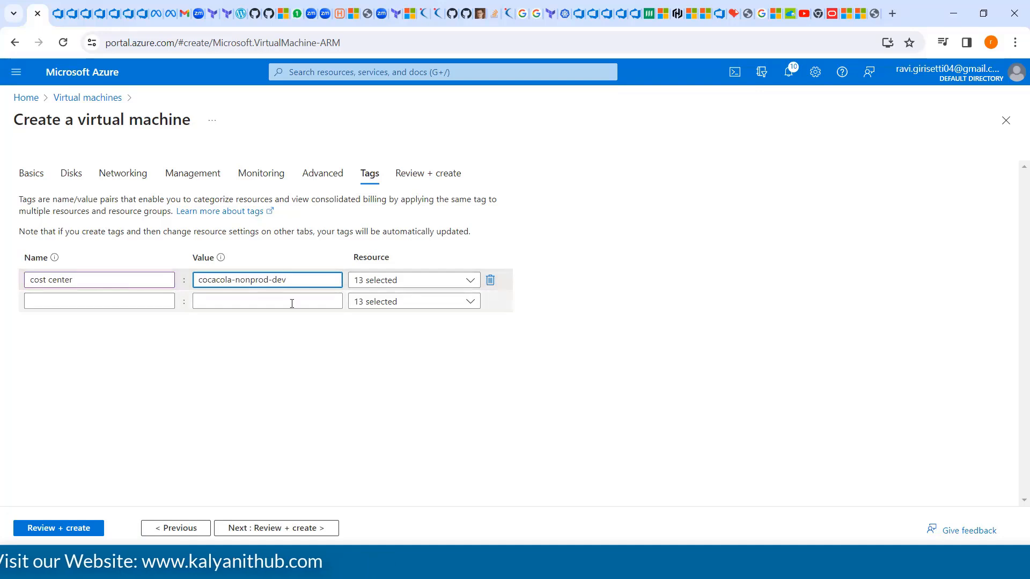
Step: Validate and create the virtual machine, downloading its new SSH private key, and switch to the draw.io diagram
click(270, 527)
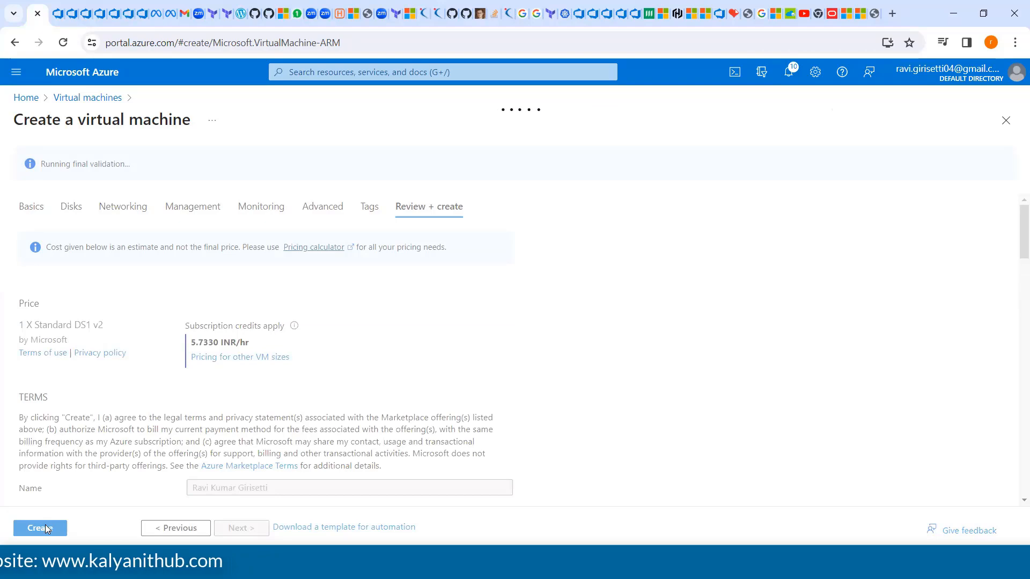
click(46, 528)
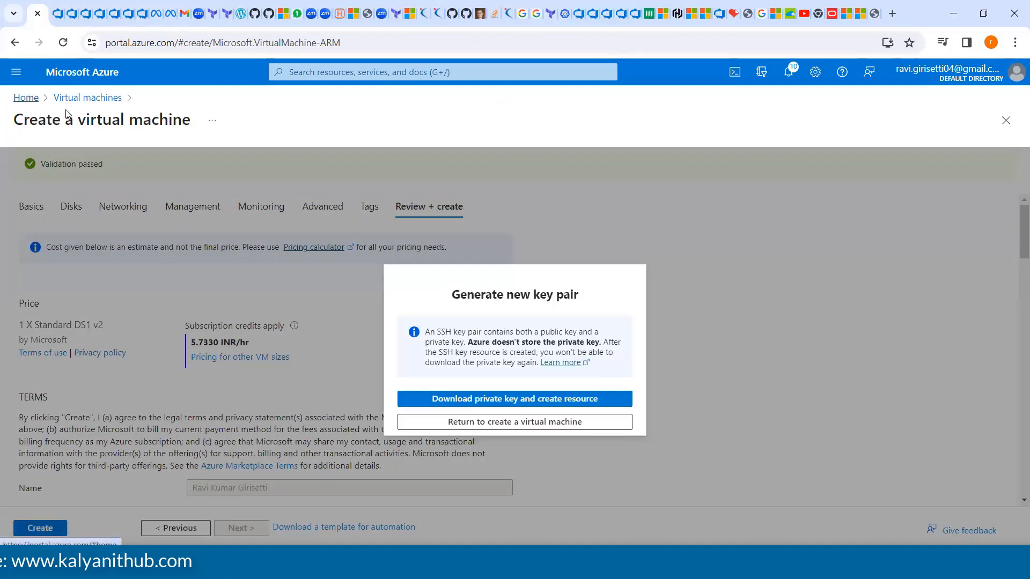
click(411, 401)
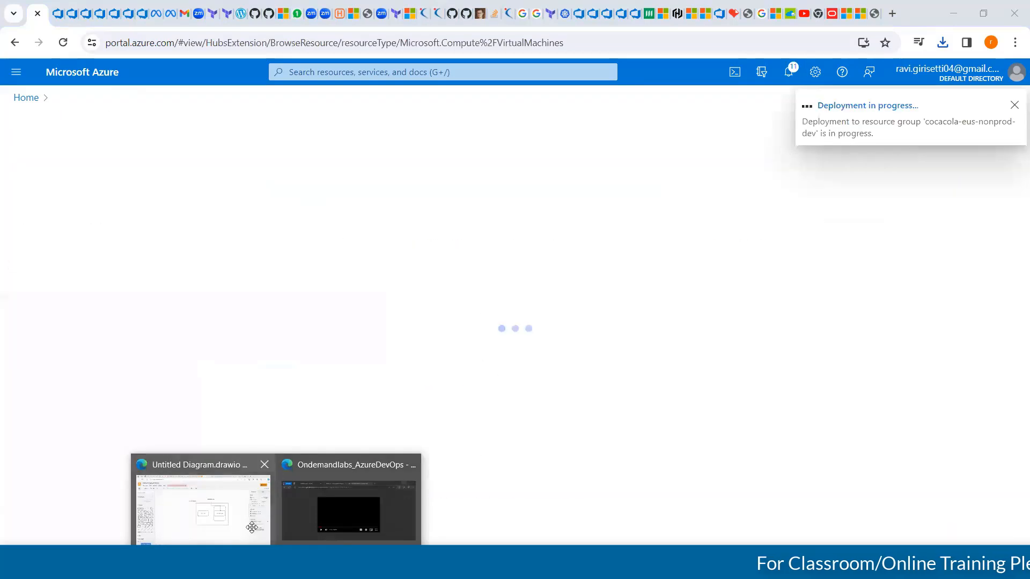
click(252, 527)
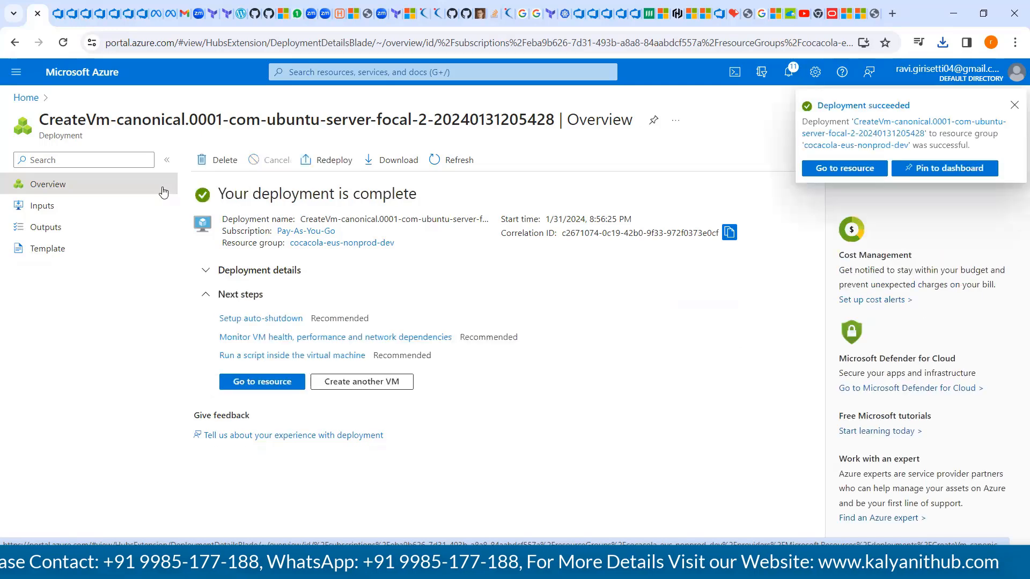
Step: In the Azure portal, go from the home page to the cocacola-eus-nonprod-dev-vnet virtual network and view its connected devices
click(26, 98)
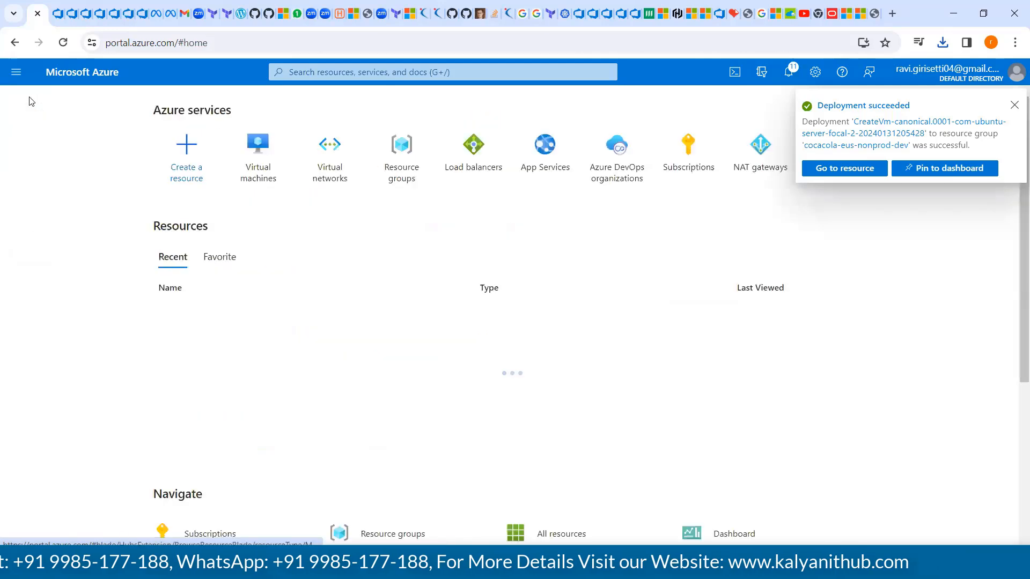
click(341, 180)
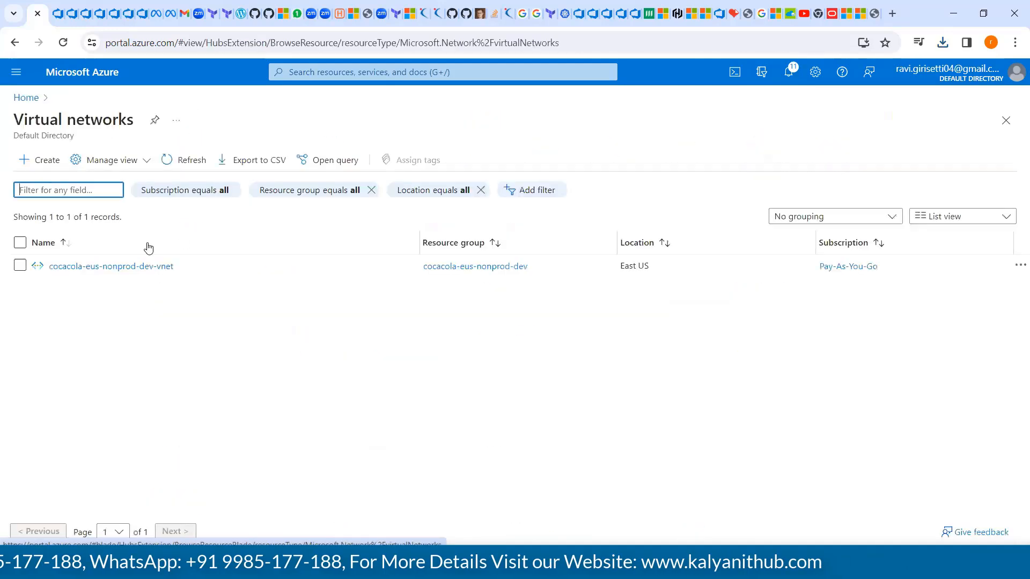
click(97, 266)
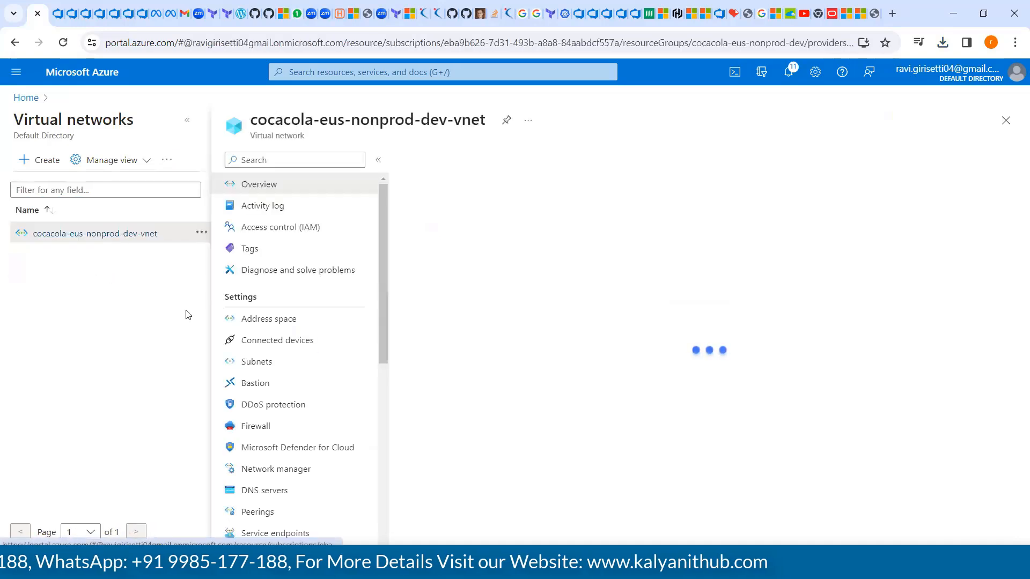
click(268, 340)
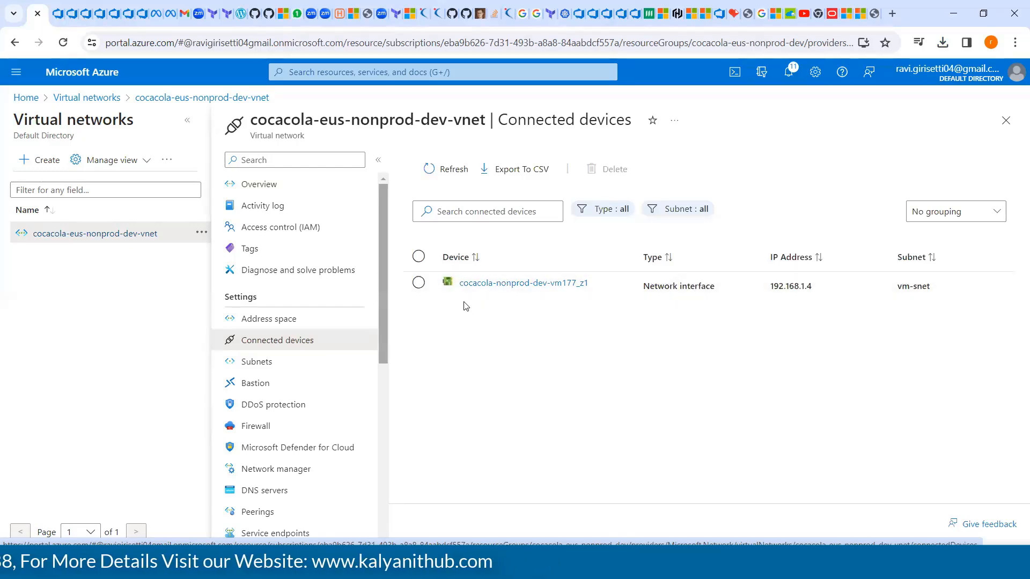
Step: Open the connected network interface cocacola-nonprod-dev-vm177_z1 and copy its public and private IPv4 addresses
click(475, 284)
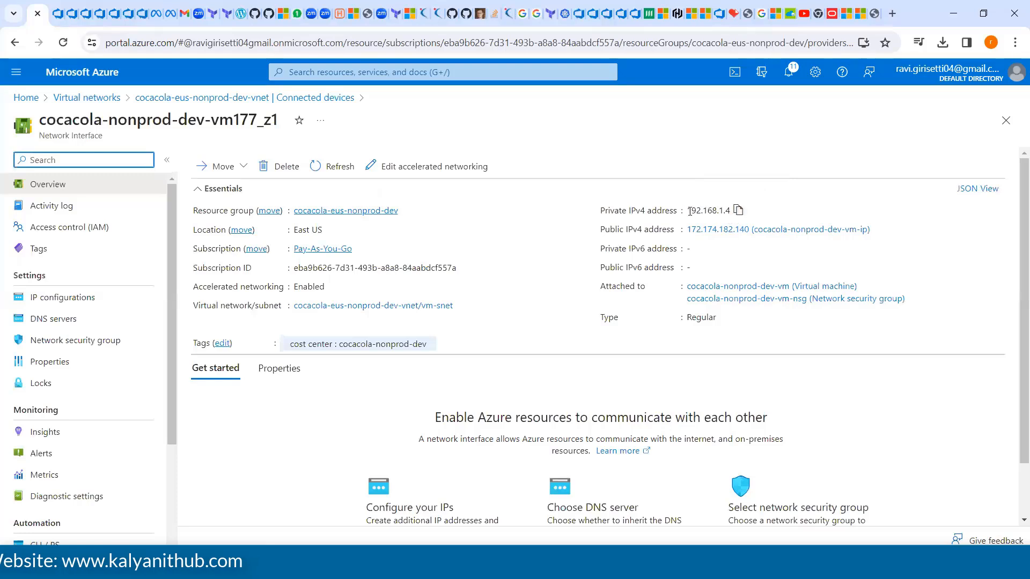
click(738, 212)
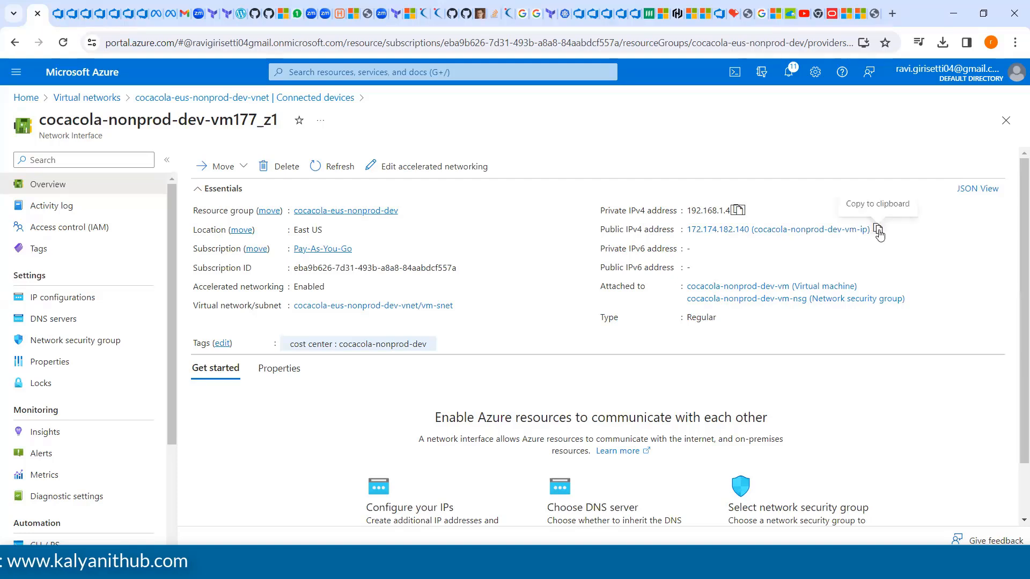
click(880, 230)
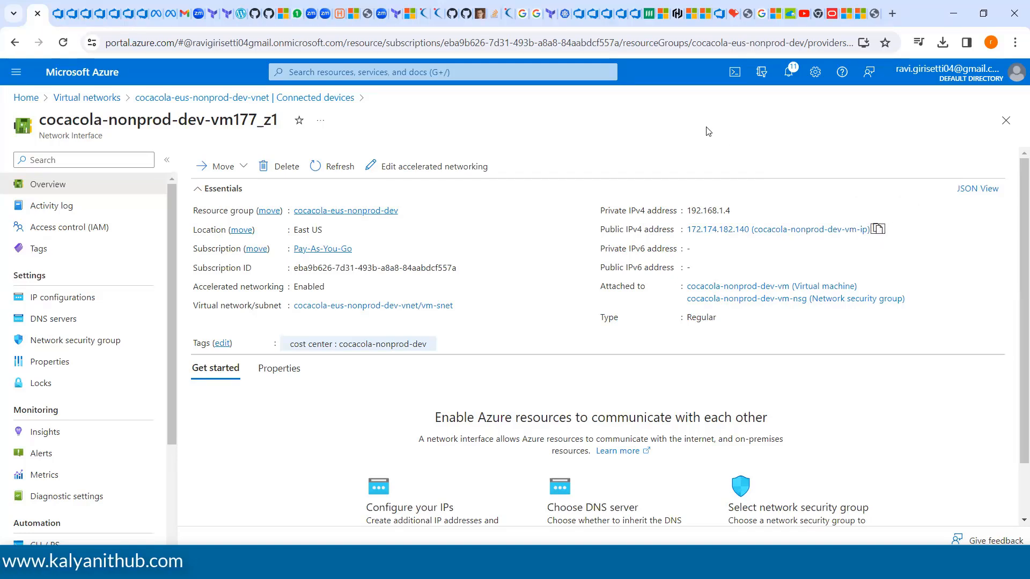
click(739, 212)
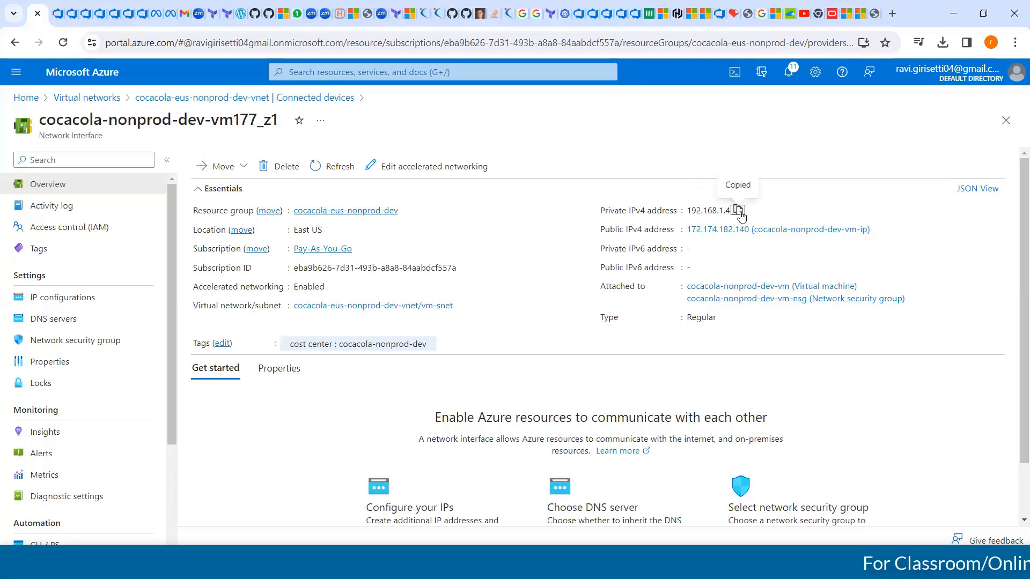